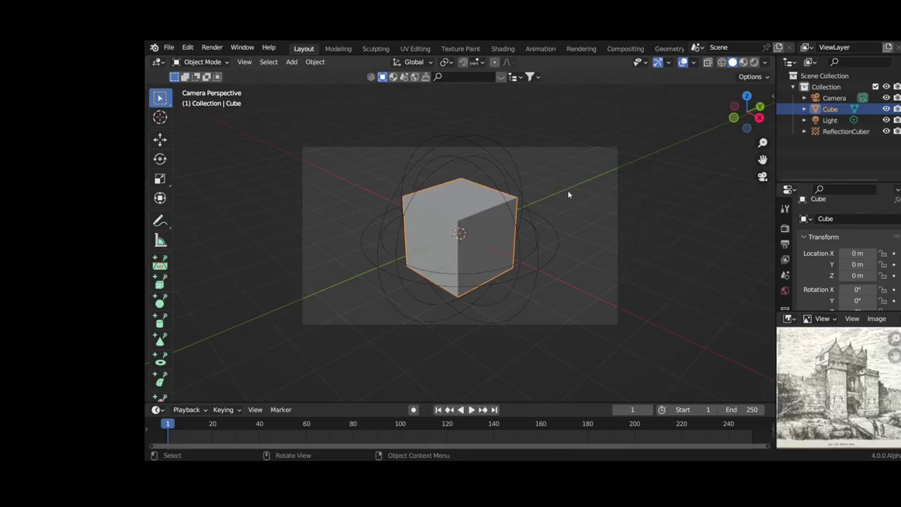
Step: Lock the camera to the view and orbit it to a low, side-on angle facing the cube
{"action": "key", "text": "q"}
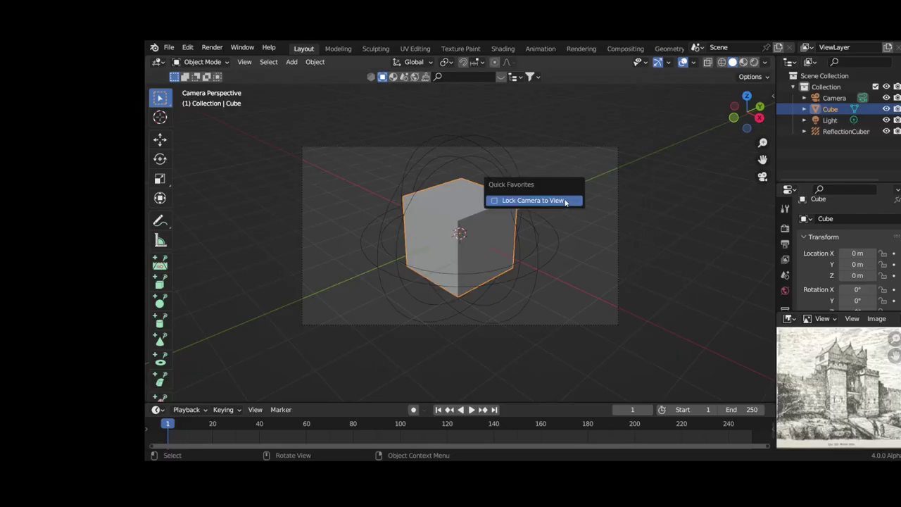
{"action": "left_click", "coordinate": [535, 201]}
{"action": "mouse_move", "coordinate": [587, 249]}
{"action": "middle_mouse_down"}
{"action": "mouse_move", "coordinate": [631, 257]}
{"action": "mouse_move", "coordinate": [466, 333]}
{"action": "mouse_move", "coordinate": [533, 323]}
{"action": "middle_mouse_up"}
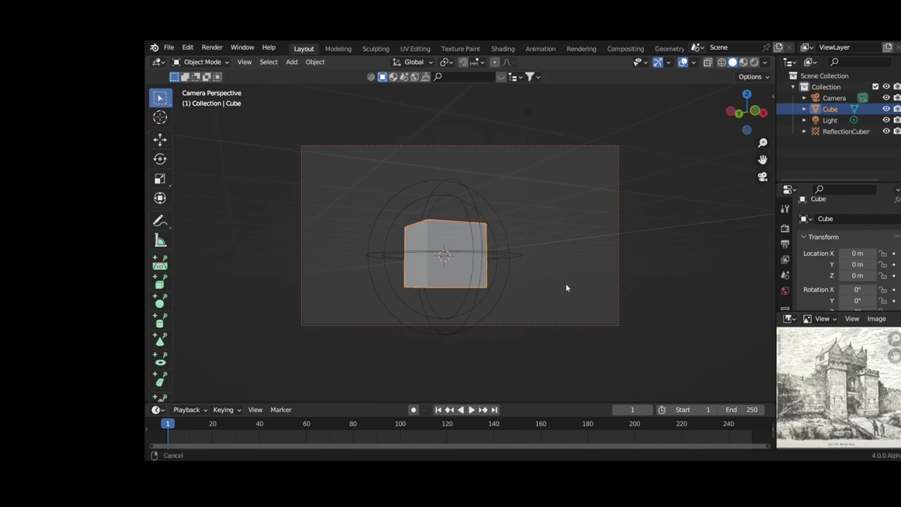
{"action": "scroll", "coordinate": [787, 298], "scroll_direction": "down", "scroll_amount": 2}
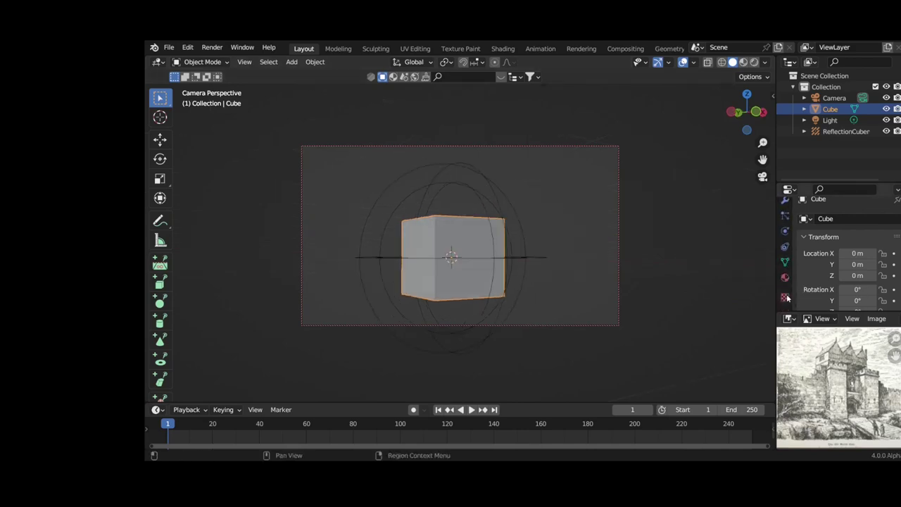
Step: Lower the camera's focal length from 50 mm to 25 mm
{"action": "left_click", "coordinate": [618, 149]}
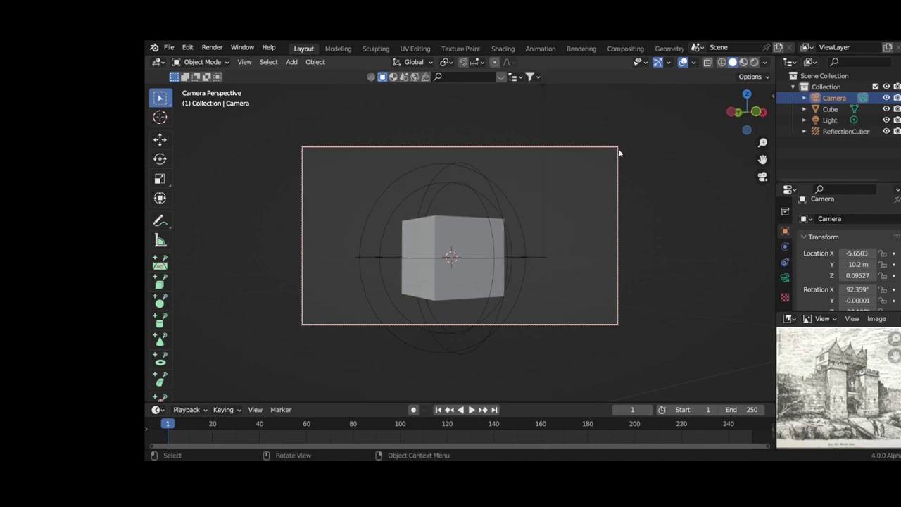
{"action": "left_click", "coordinate": [785, 278]}
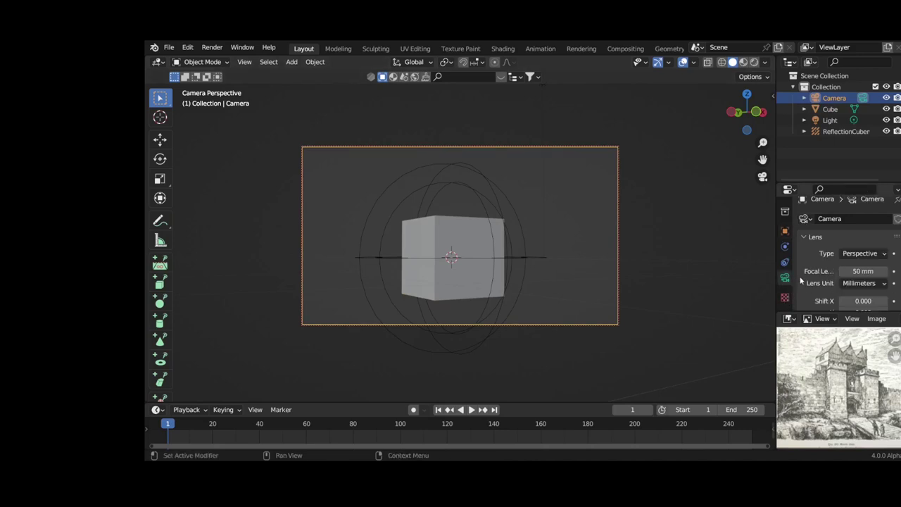
{"action": "left_click_drag", "start_coordinate": [863, 271], "coordinate": [793, 271]}
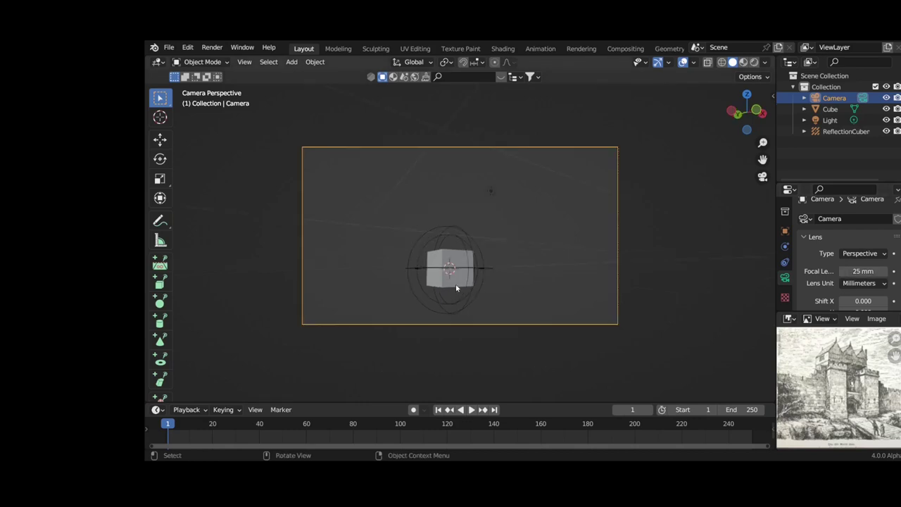
Step: Select the reflection cubemap together with the light
{"action": "left_click", "coordinate": [456, 286]}
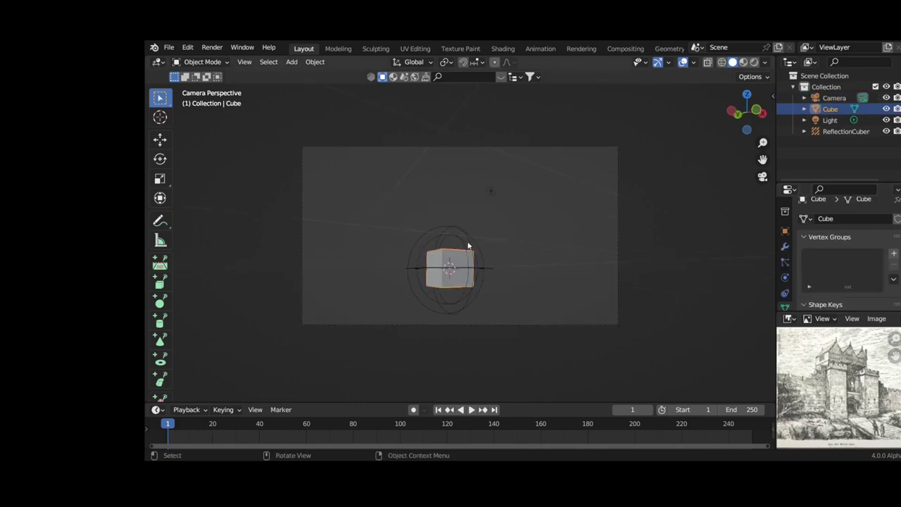
{"action": "left_click", "coordinate": [468, 245]}
{"action": "left_click", "coordinate": [490, 204], "text": "shift"}
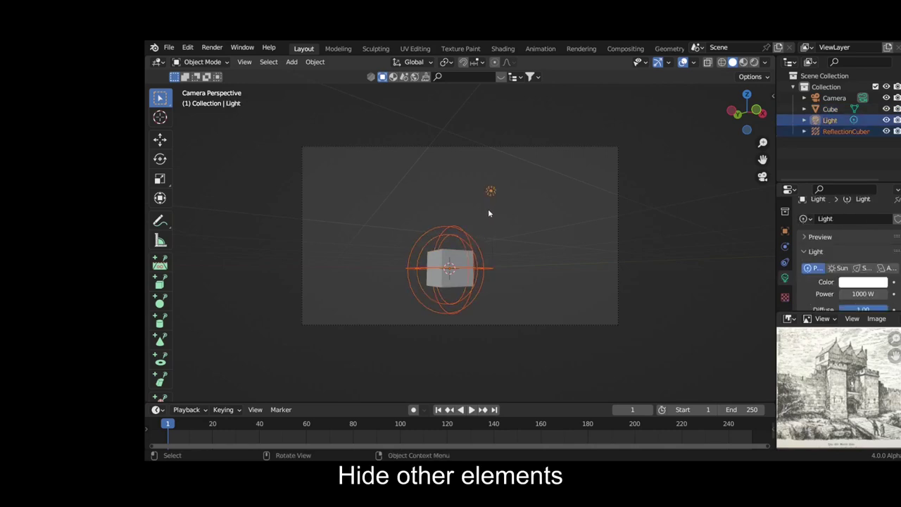
Step: Move the light and reflection cubemap into new 'Collection 2' and exclude it from the scene
{"action": "key", "text": "m"}
{"action": "left_click", "coordinate": [489, 212]}
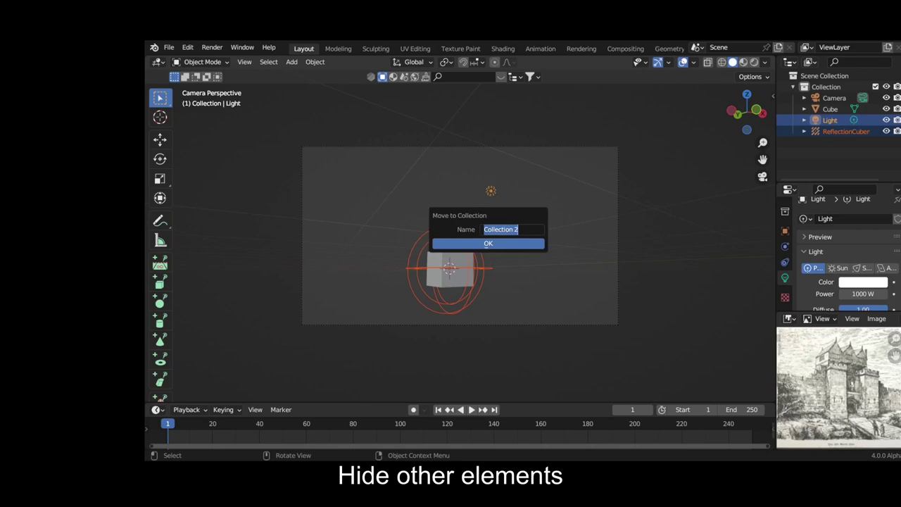
{"action": "left_click", "coordinate": [489, 243]}
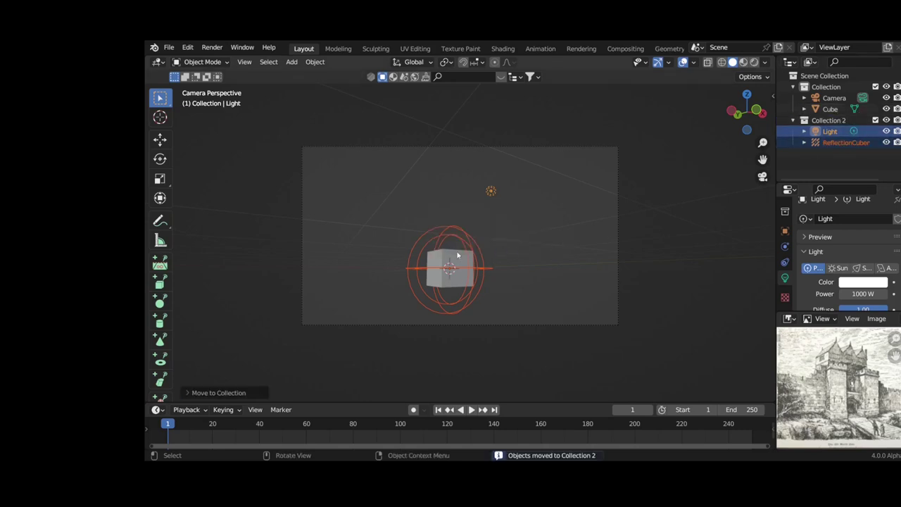
{"action": "left_click", "coordinate": [457, 255]}
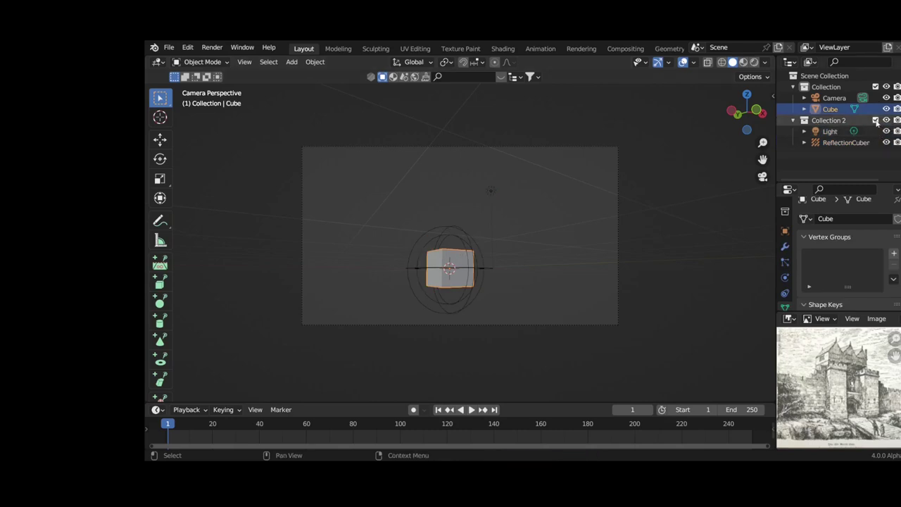
{"action": "left_click", "coordinate": [875, 120]}
Step: Leave camera view and select only the cube's top face in face-select Edit Mode
{"action": "key", "text": "n"}
{"action": "key", "text": "KP_0"}
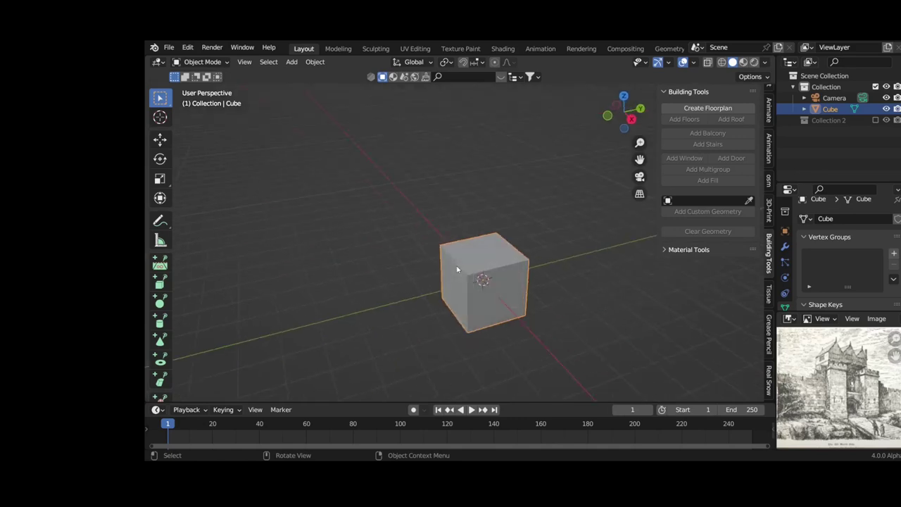
{"action": "scroll", "coordinate": [486, 285], "scroll_direction": "down", "scroll_amount": 3}
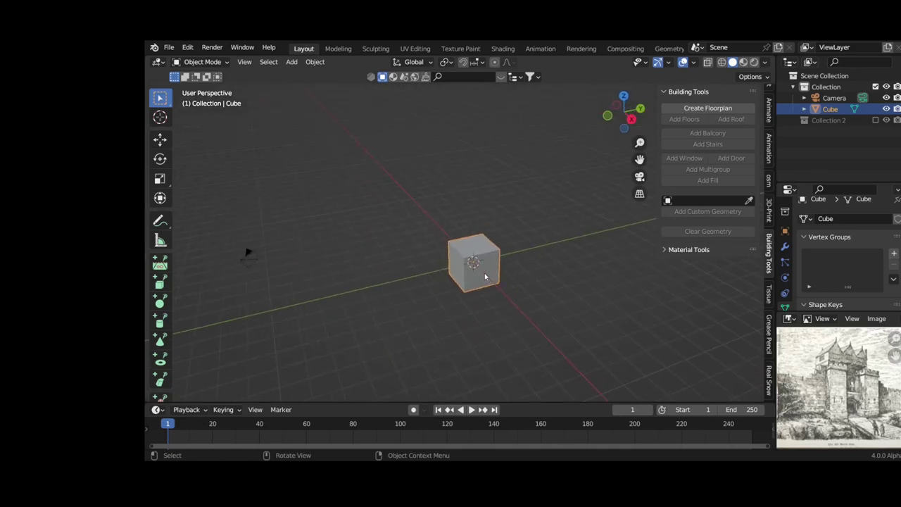
{"action": "key", "text": "Tab"}
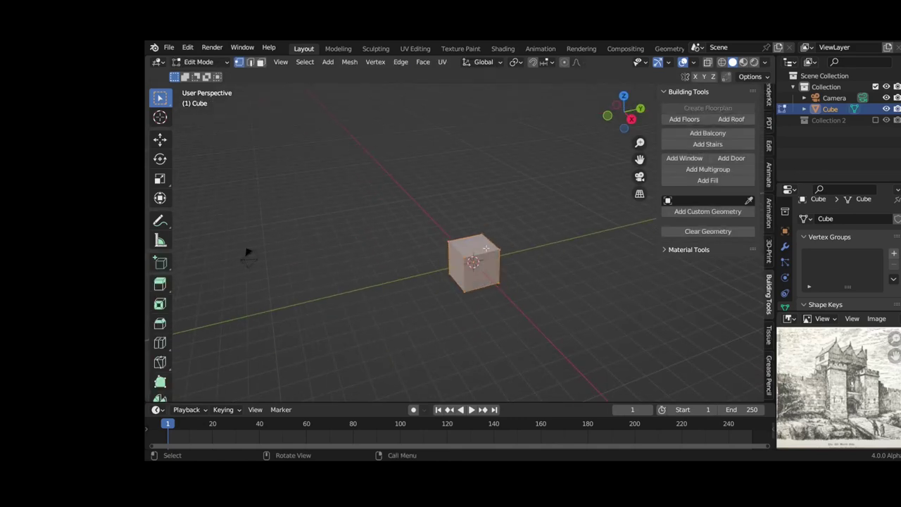
{"action": "left_click", "coordinate": [477, 240]}
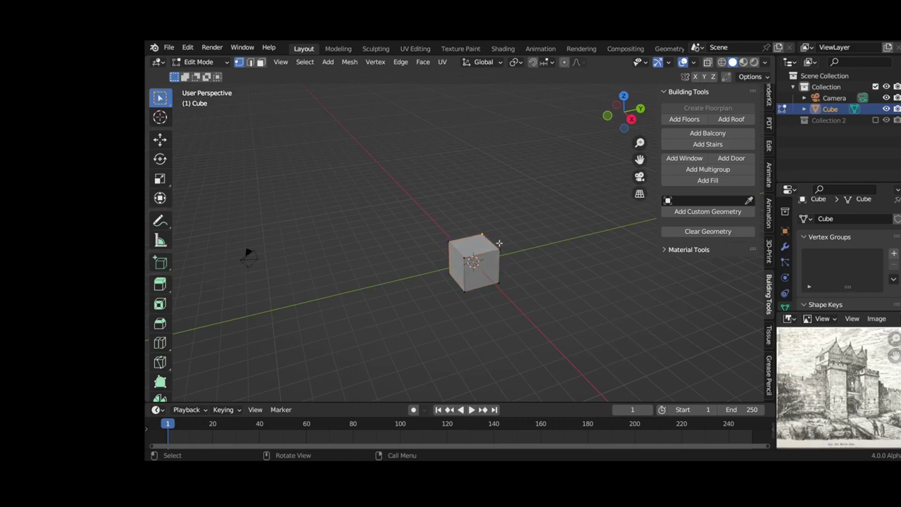
{"action": "left_click", "coordinate": [262, 63]}
{"action": "left_click", "coordinate": [472, 246]}
Step: Duplicate the cube as Cube.001 below the original, then re-enter Edit Mode on the original
{"action": "key", "text": "Tab"}
{"action": "key", "text": "shift+d"}
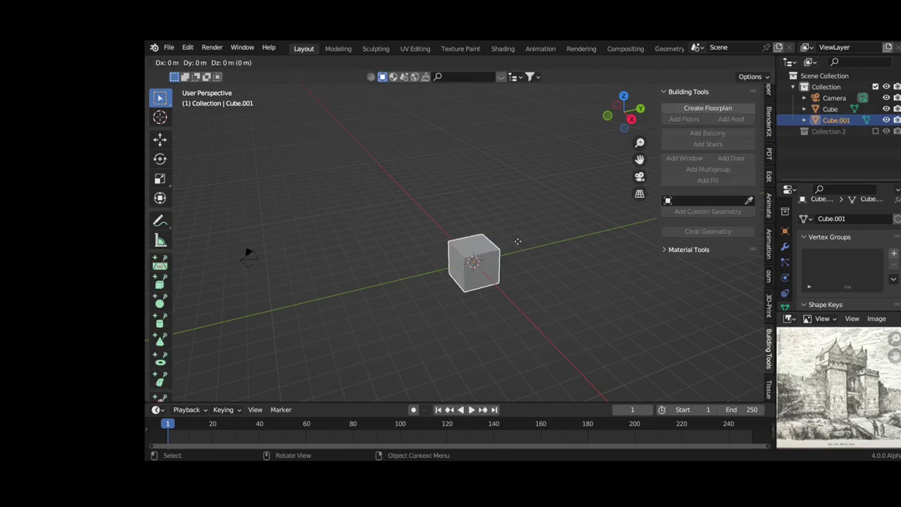
{"action": "key", "text": "Escape"}
{"action": "mouse_move", "coordinate": [477, 223]}
{"action": "left_mouse_down"}
{"action": "mouse_move", "coordinate": [476, 139]}
{"action": "mouse_move", "coordinate": [477, 288]}
{"action": "left_mouse_up"}
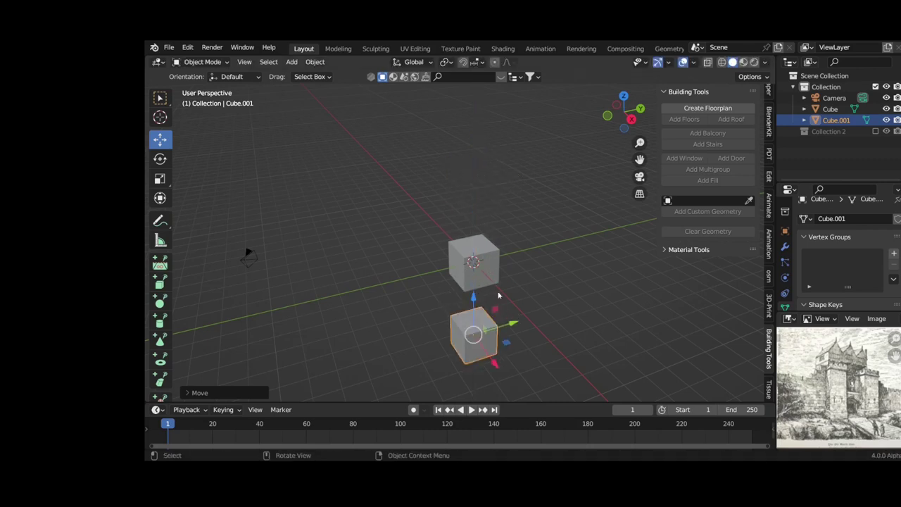
{"action": "left_click", "coordinate": [493, 255]}
{"action": "key", "text": "Tab"}
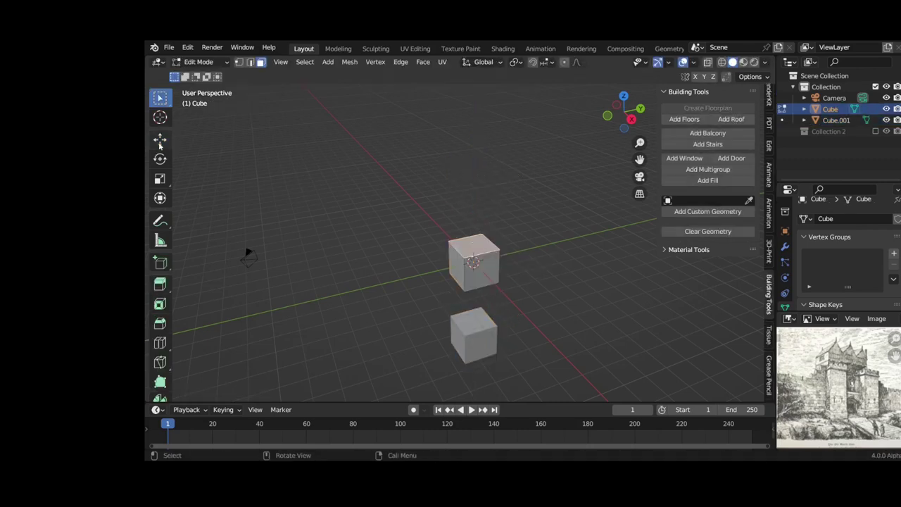
Step: Raise the top face into a tall tower and extrude a slightly wider top face
{"action": "left_click", "coordinate": [160, 139]}
{"action": "left_click_drag", "start_coordinate": [474, 207], "coordinate": [475, 173]}
{"action": "key", "text": "KP_3"}
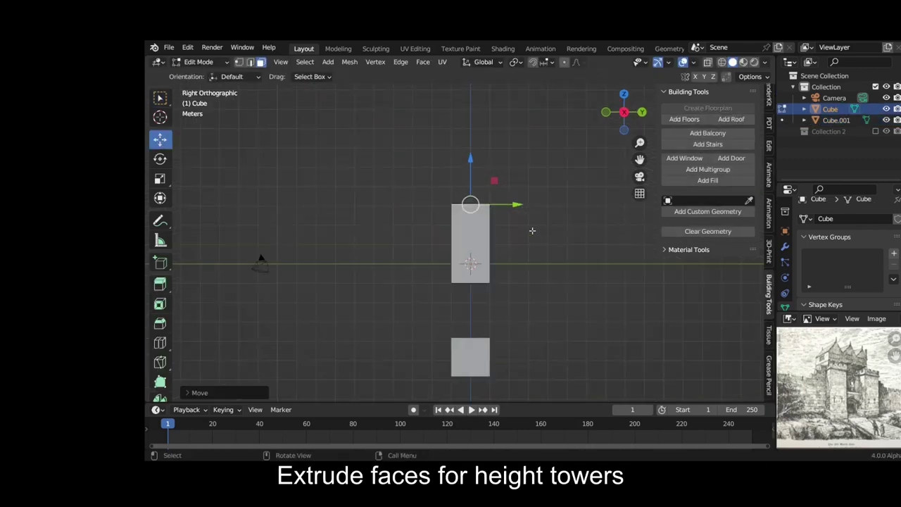
{"action": "key", "text": "e"}
{"action": "right_click", "coordinate": [531, 231]}
{"action": "key", "text": "s"}
{"action": "left_click", "coordinate": [539, 226]}
{"action": "left_click_drag", "start_coordinate": [470, 149], "coordinate": [473, 159]}
Step: Extrude the top face again and raise it vertically to form the cap
{"action": "key", "text": "e"}
{"action": "right_click", "coordinate": [514, 182]}
{"action": "key", "text": "g"}
{"action": "key", "text": "z"}
{"action": "left_click", "coordinate": [477, 162]}
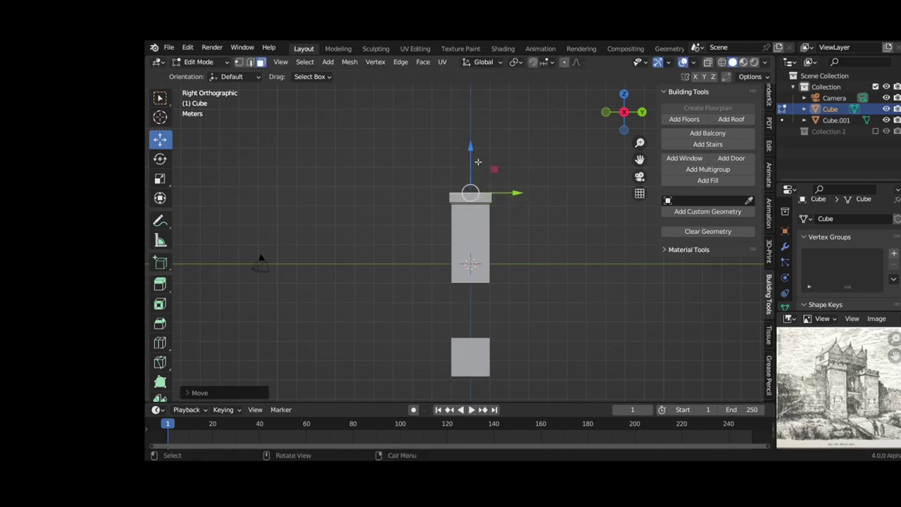
{"action": "scroll", "coordinate": [496, 232], "scroll_direction": "down", "scroll_amount": 1}
Step: Shift the whole tower mesh up and sideways along Y, off its origin
{"action": "key", "text": "Tab"}
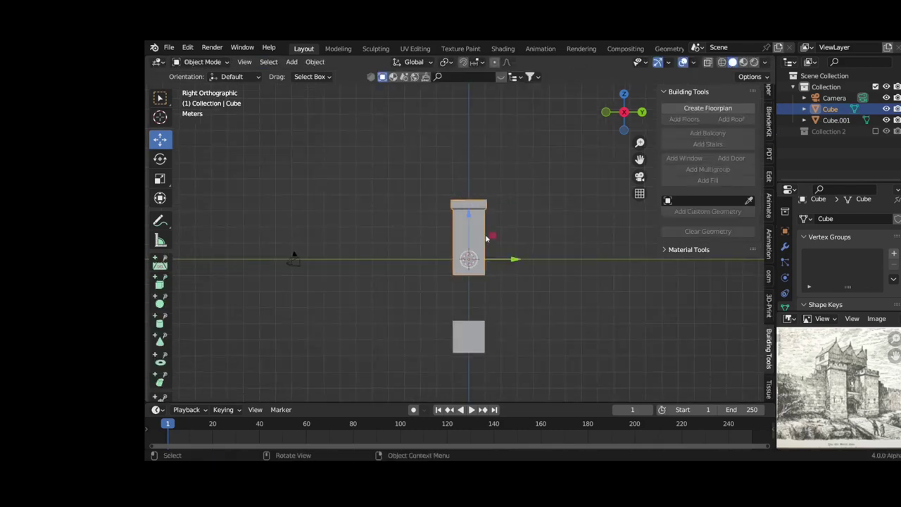
{"action": "key", "text": "Tab"}
{"action": "key", "text": "a"}
{"action": "left_click_drag", "start_coordinate": [468, 176], "coordinate": [470, 160]}
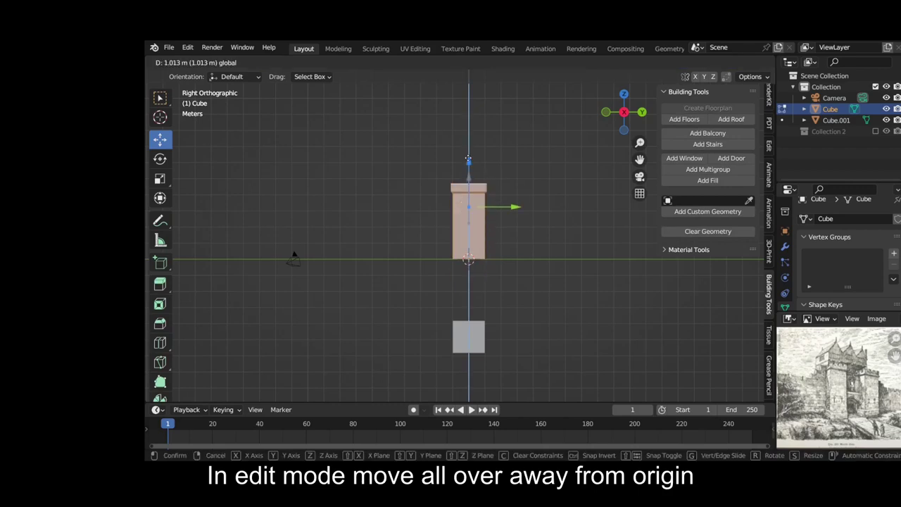
{"action": "left_click_drag", "start_coordinate": [519, 206], "coordinate": [480, 206]}
{"action": "left_click", "coordinate": [481, 207]}
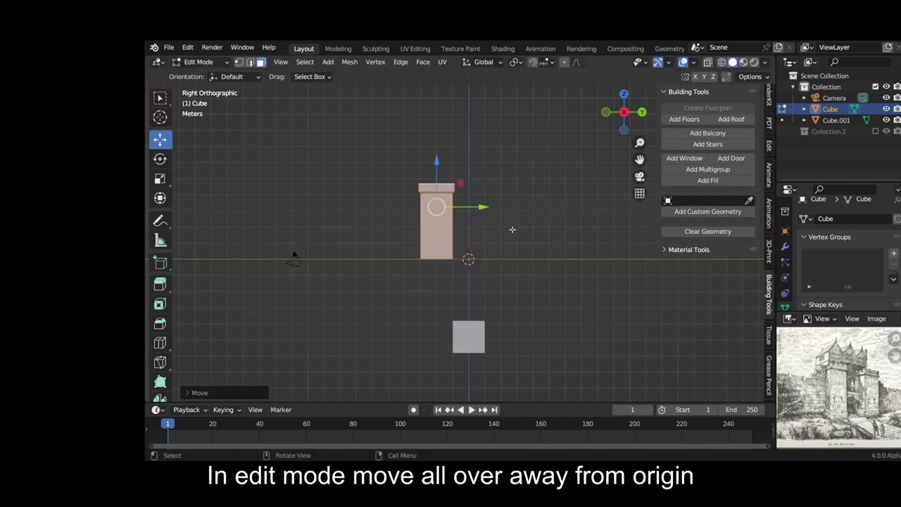
{"action": "key", "text": "Tab"}
{"action": "key", "text": "KP_0"}
Step: Place Cube.001 on the tower top edge and apply its rotation and scale
{"action": "key", "text": "g"}
{"action": "left_click", "coordinate": [498, 143]}
{"action": "key", "text": "KP_1"}
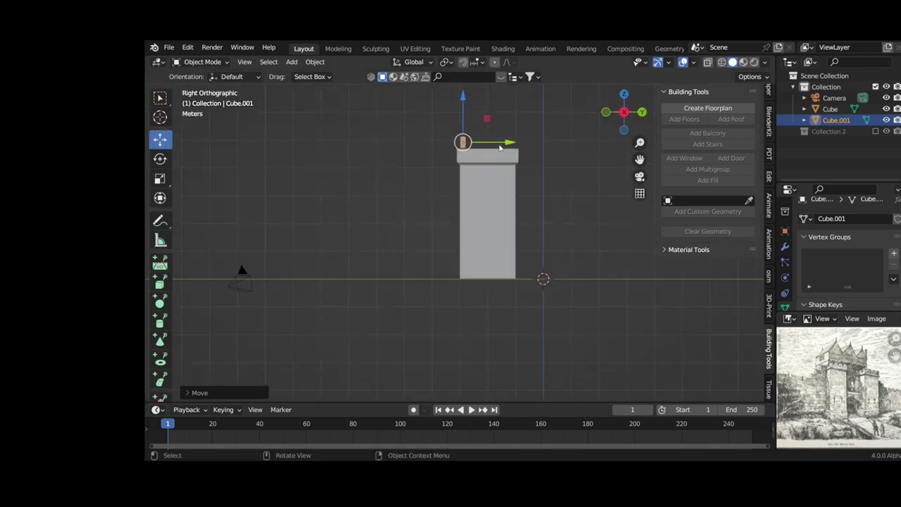
{"action": "key", "text": "KP_3"}
{"action": "left_click_drag", "start_coordinate": [462, 142], "coordinate": [459, 101]}
{"action": "key", "text": "KP_1"}
{"action": "mouse_move", "coordinate": [474, 144]}
{"action": "left_mouse_down"}
{"action": "mouse_move", "coordinate": [463, 143]}
{"action": "mouse_move", "coordinate": [482, 147]}
{"action": "left_mouse_up"}
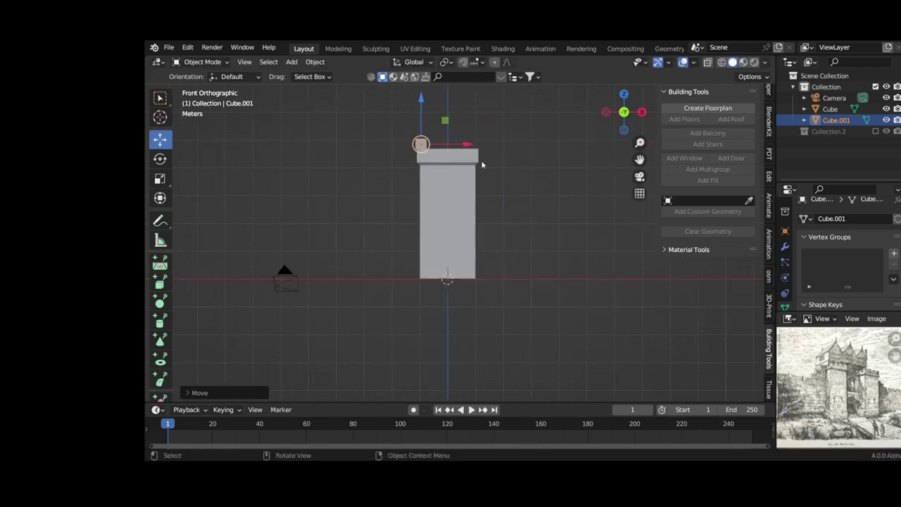
{"action": "key", "text": "ctrl+a"}
{"action": "left_click", "coordinate": [478, 206]}
Step: Give Cube.001 an Array modifier with count 4 and 1.700 offset, and make linked copy Cube.002
{"action": "left_click", "coordinate": [785, 246]}
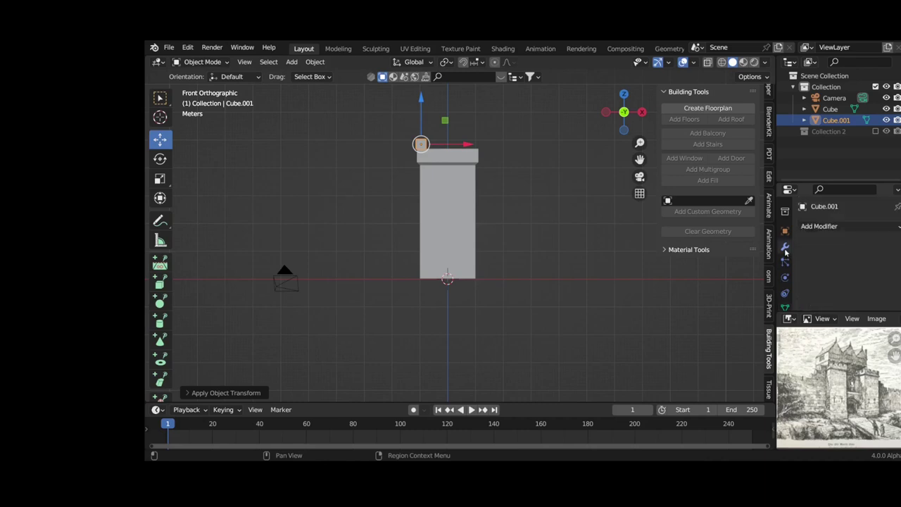
{"action": "left_click", "coordinate": [819, 226]}
{"action": "left_click", "coordinate": [670, 256]}
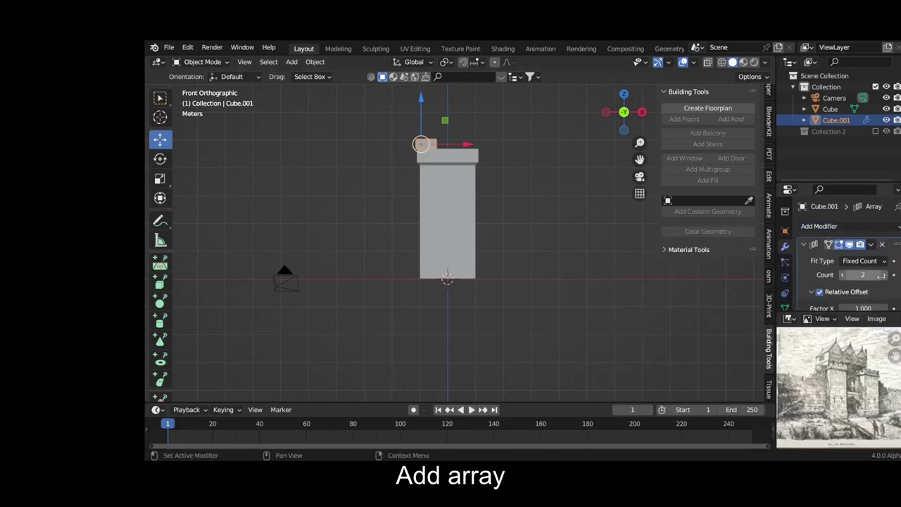
{"action": "left_click_drag", "start_coordinate": [862, 275], "coordinate": [876, 275]}
{"action": "left_click_drag", "start_coordinate": [862, 308], "coordinate": [887, 309]}
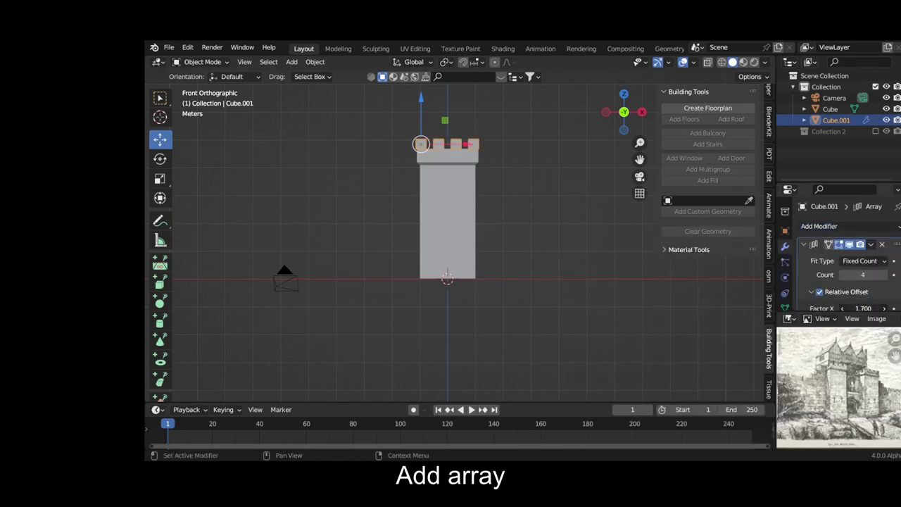
{"action": "key", "text": "KP_7"}
{"action": "key", "text": "alt+d"}
Step: Rotate merlon row Cube.002 and move it along Y and X onto another tower side
{"action": "key", "text": "r"}
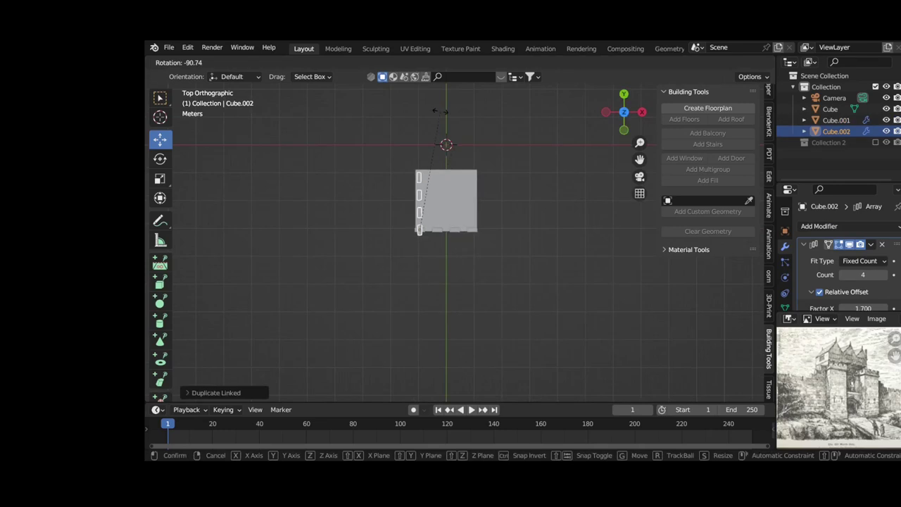
{"action": "left_click", "coordinate": [441, 111]}
{"action": "scroll", "coordinate": [422, 246], "scroll_direction": "up", "scroll_amount": 2}
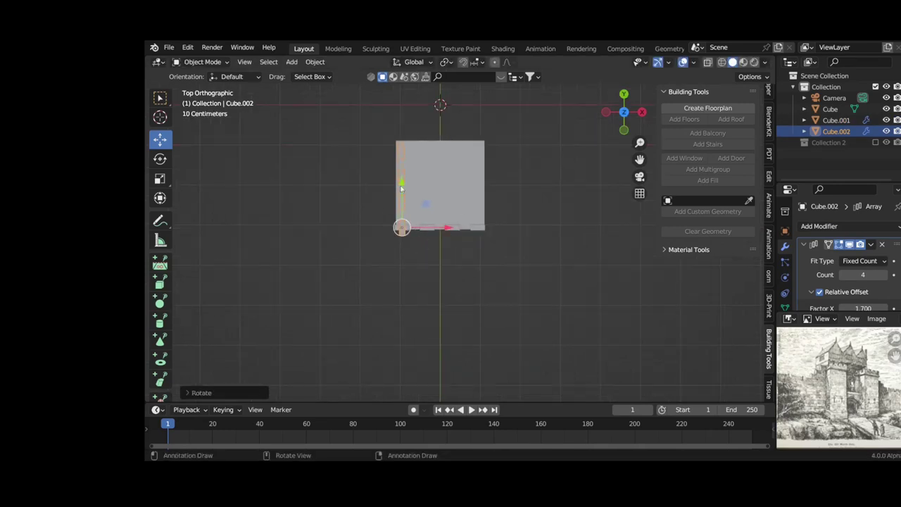
{"action": "key", "text": "g"}
{"action": "key", "text": "y"}
{"action": "left_click", "coordinate": [401, 211]}
{"action": "key", "text": "g"}
{"action": "key", "text": "x"}
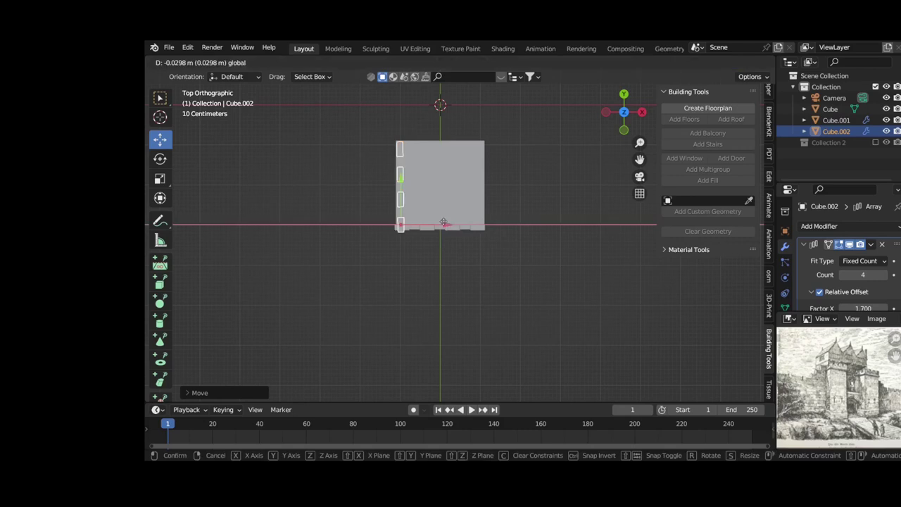
{"action": "left_click", "coordinate": [443, 222]}
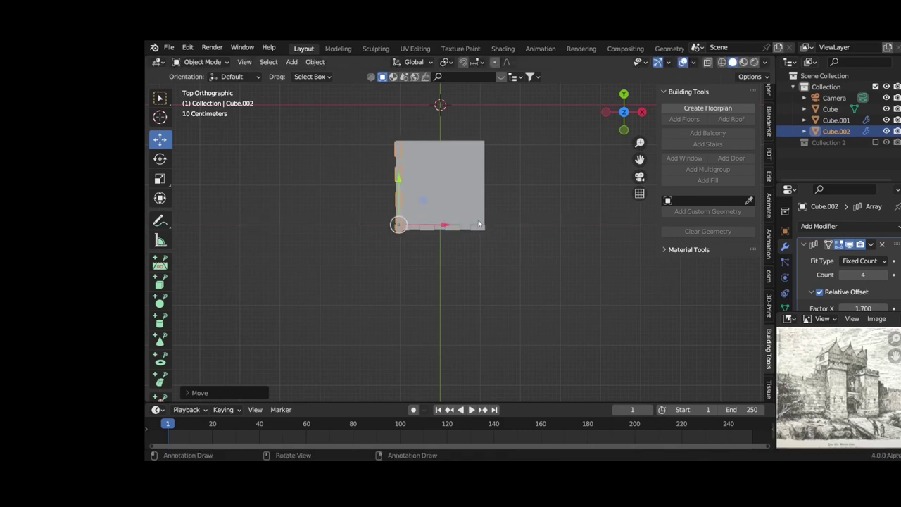
Step: Duplicate the merlon row along Y as Cube.003 to cover the remaining side
{"action": "key", "text": "shift+d"}
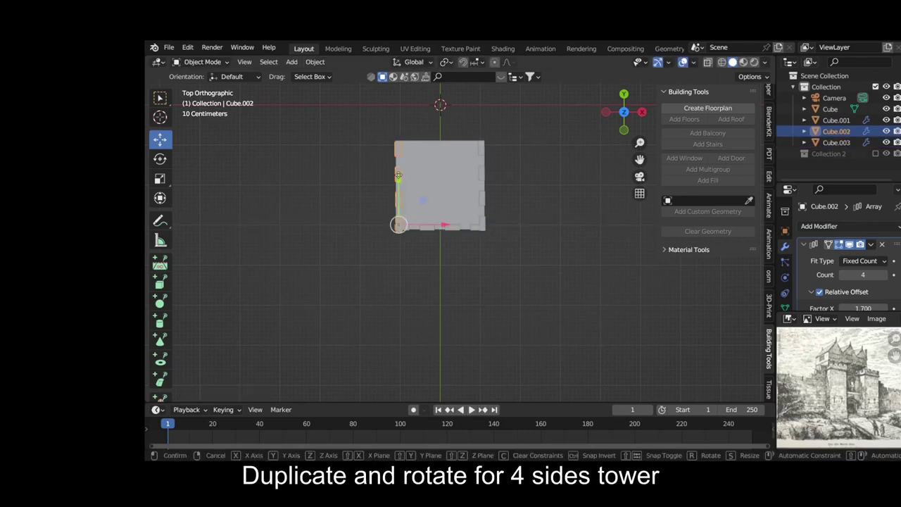
{"action": "key", "text": "y"}
{"action": "key", "text": "Return"}
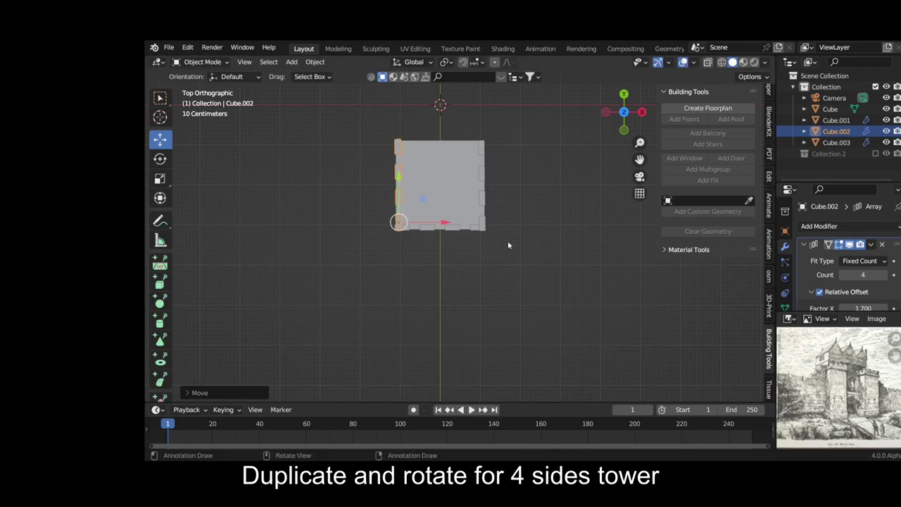
{"action": "key", "text": "KP_0"}
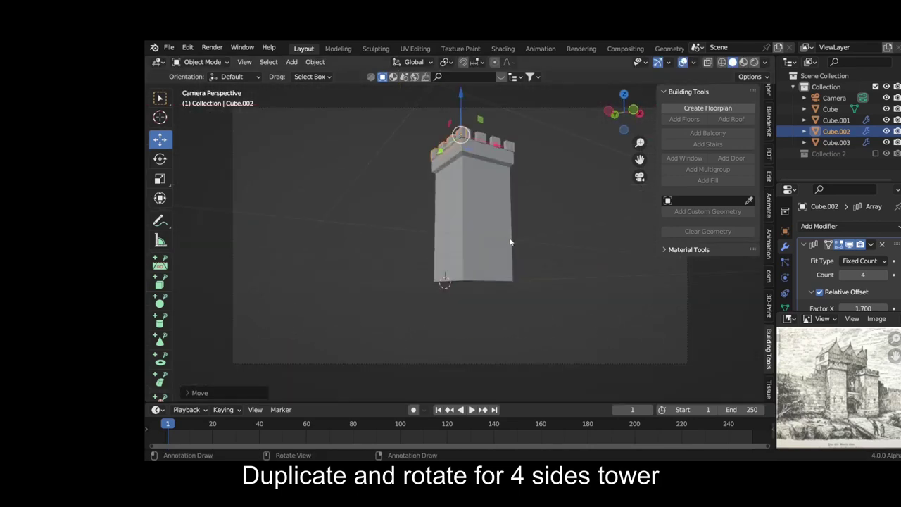
{"action": "key", "text": "KP_3"}
Step: Add a Mirror modifier to the tower cube with only the Y axis enabled
{"action": "left_click", "coordinate": [519, 270]}
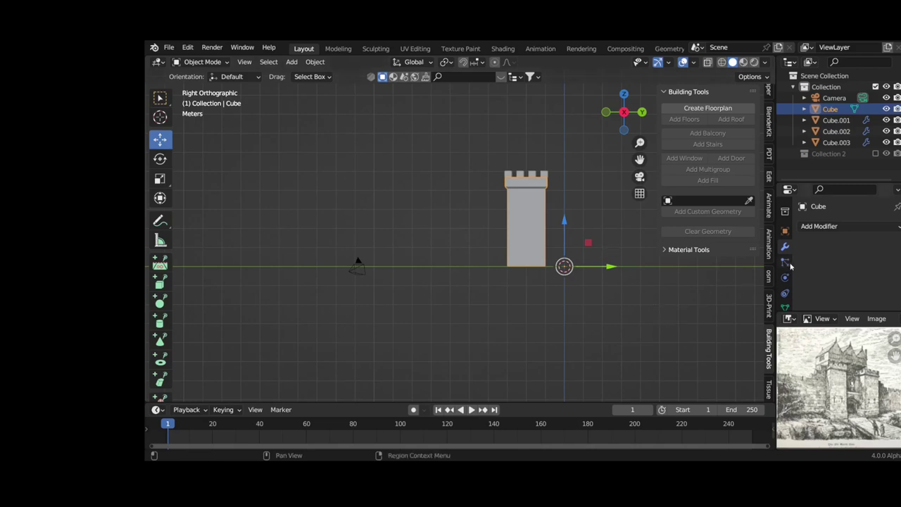
{"action": "left_click", "coordinate": [808, 227]}
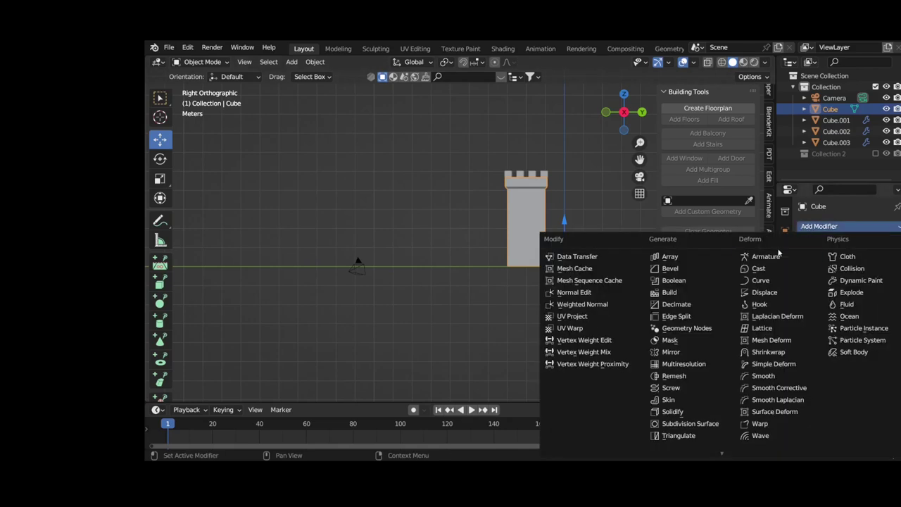
{"action": "left_click", "coordinate": [673, 353]}
{"action": "middle_click_drag", "start_coordinate": [672, 353], "coordinate": [440, 294]}
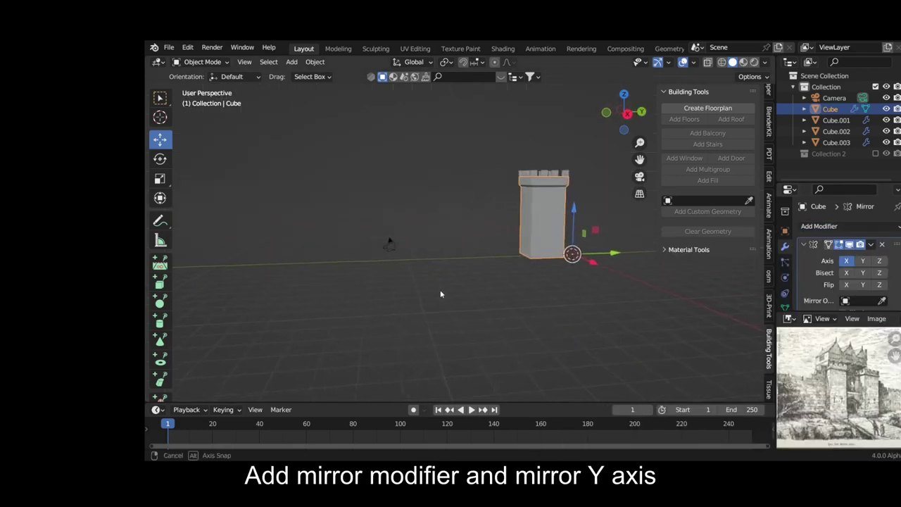
{"action": "left_click", "coordinate": [862, 260]}
{"action": "left_click", "coordinate": [847, 261]}
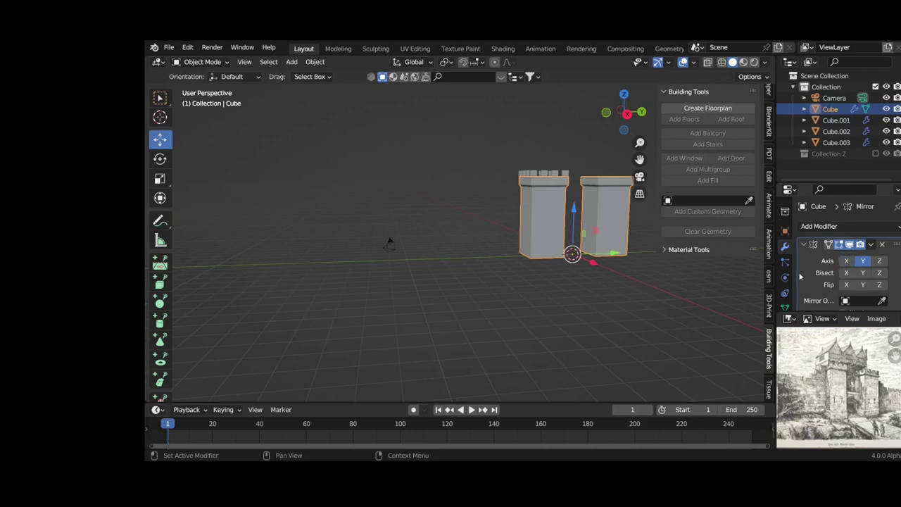
{"action": "middle_click_drag", "start_coordinate": [538, 192], "coordinate": [565, 202]}
{"action": "key", "text": "KP_0"}
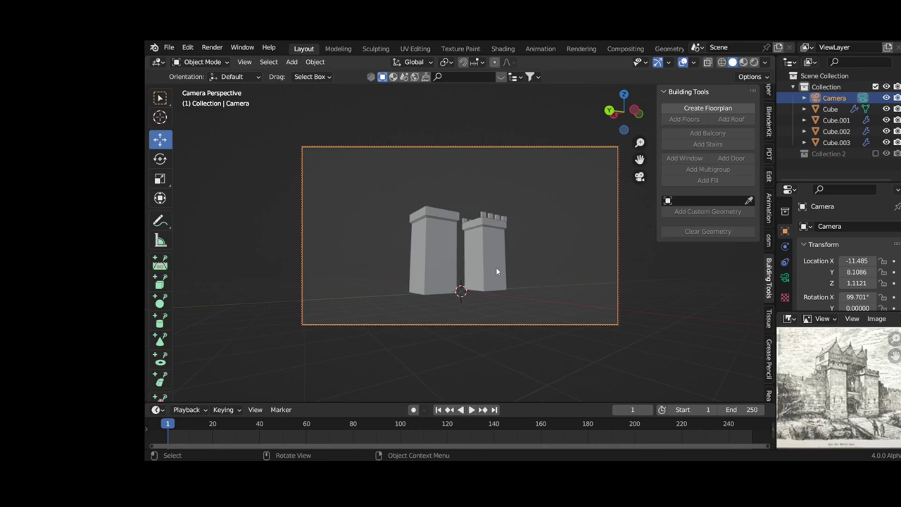
Step: Move the tower mesh along Y to spread the twin towers further apart
{"action": "left_click", "coordinate": [497, 271]}
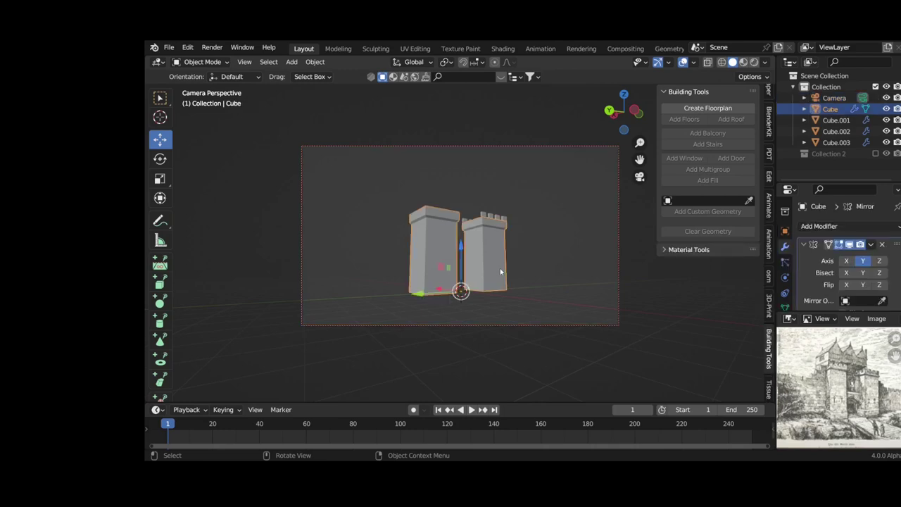
{"action": "key", "text": "KP_3"}
{"action": "mouse_move", "coordinate": [405, 237]}
{"action": "left_mouse_down"}
{"action": "mouse_move", "coordinate": [379, 236]}
{"action": "mouse_move", "coordinate": [388, 239]}
{"action": "left_mouse_up"}
{"action": "scroll", "coordinate": [414, 259], "scroll_direction": "down", "scroll_amount": 3}
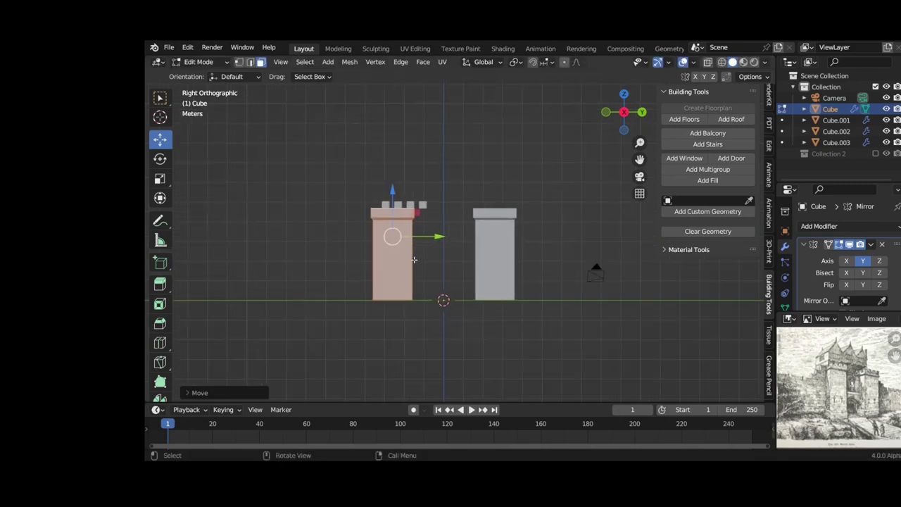
{"action": "middle_click_drag", "start_coordinate": [414, 259], "coordinate": [400, 281]}
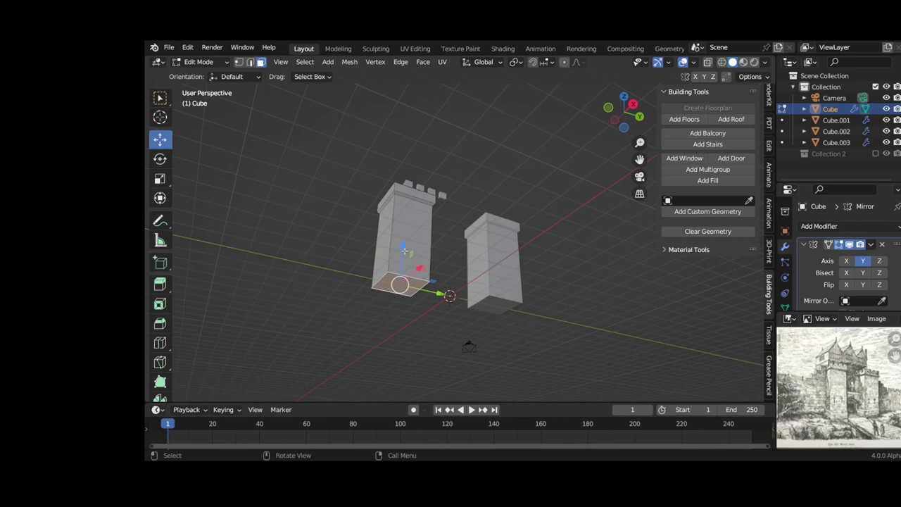
Step: Extrude and widen the bottom face, then extrude it downward into a stepped plinth
{"action": "left_click_drag", "start_coordinate": [404, 249], "coordinate": [406, 233]}
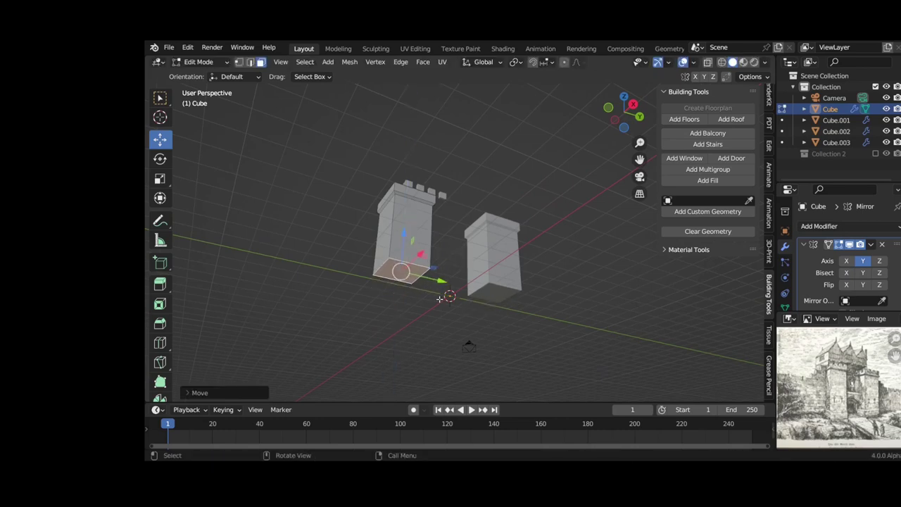
{"action": "key", "text": "KP_3"}
{"action": "left_click", "coordinate": [461, 304]}
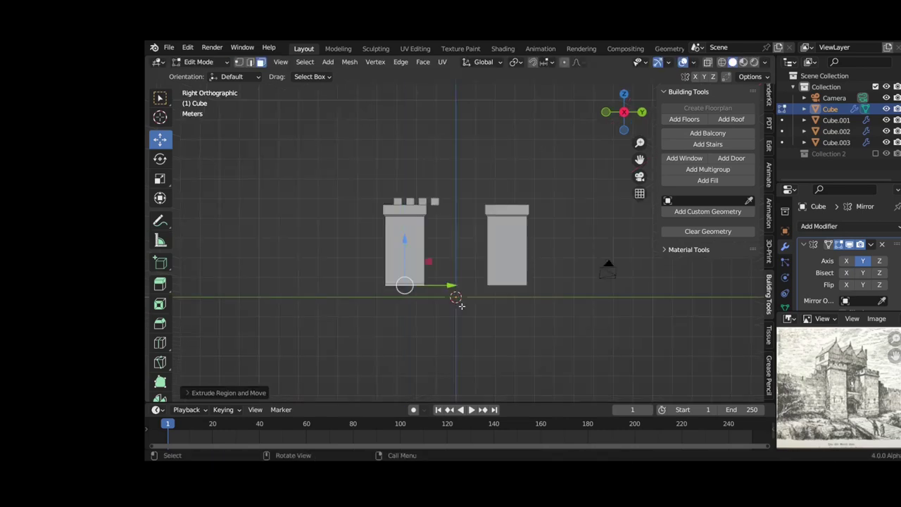
{"action": "key", "text": "s"}
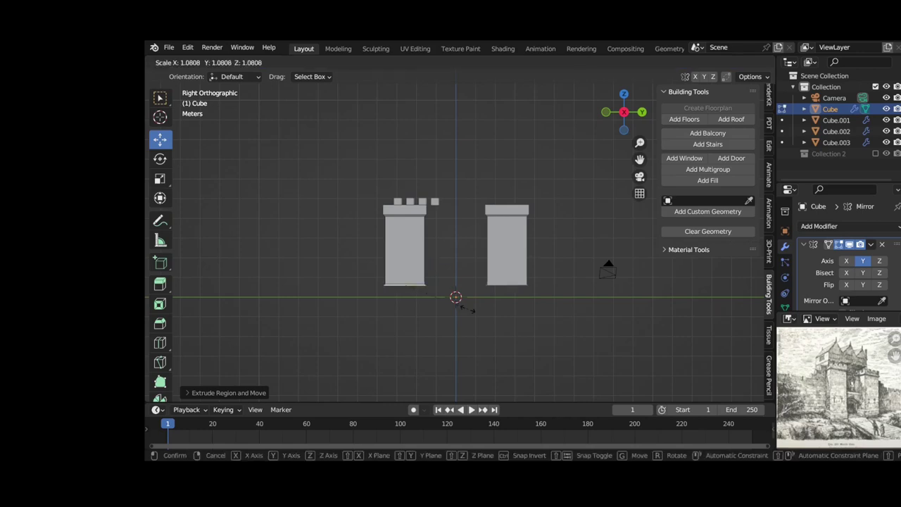
{"action": "left_click", "coordinate": [468, 308]}
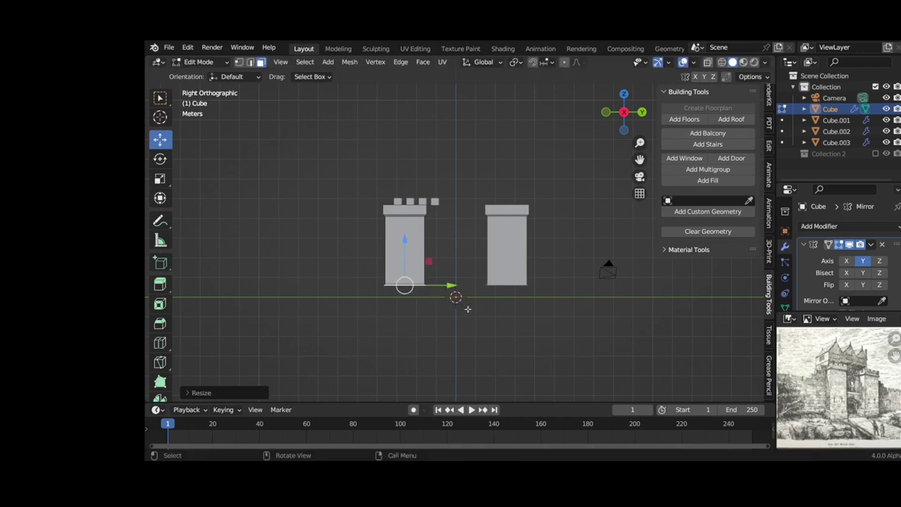
{"action": "key", "text": "e"}
{"action": "left_click", "coordinate": [468, 308]}
{"action": "left_click_drag", "start_coordinate": [405, 240], "coordinate": [406, 248]}
{"action": "mouse_move", "coordinate": [411, 251]}
{"action": "middle_mouse_down"}
{"action": "mouse_move", "coordinate": [502, 295]}
{"action": "mouse_move", "coordinate": [479, 293]}
{"action": "middle_mouse_up"}
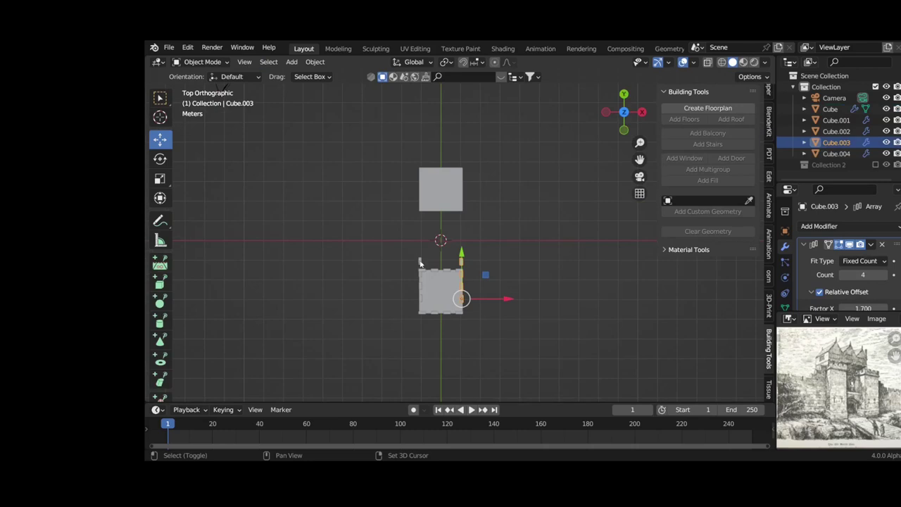
Step: Select the other battlement blocks and nudge them along Y onto the tower
{"action": "left_click", "coordinate": [419, 264], "text": "shift"}
{"action": "left_click_drag", "start_coordinate": [441, 255], "coordinate": [441, 263]}
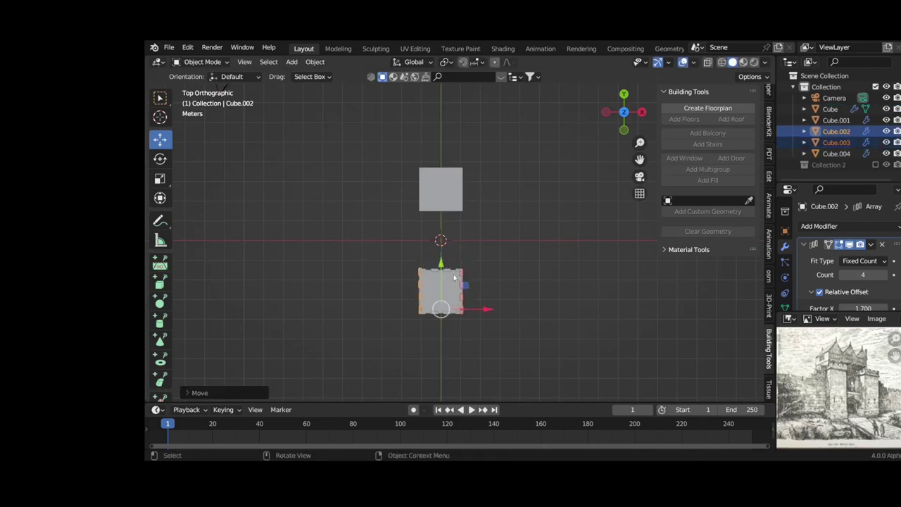
{"action": "middle_click_drag", "start_coordinate": [502, 318], "coordinate": [441, 233]}
{"action": "scroll", "coordinate": [532, 303], "scroll_direction": "up", "scroll_amount": 3}
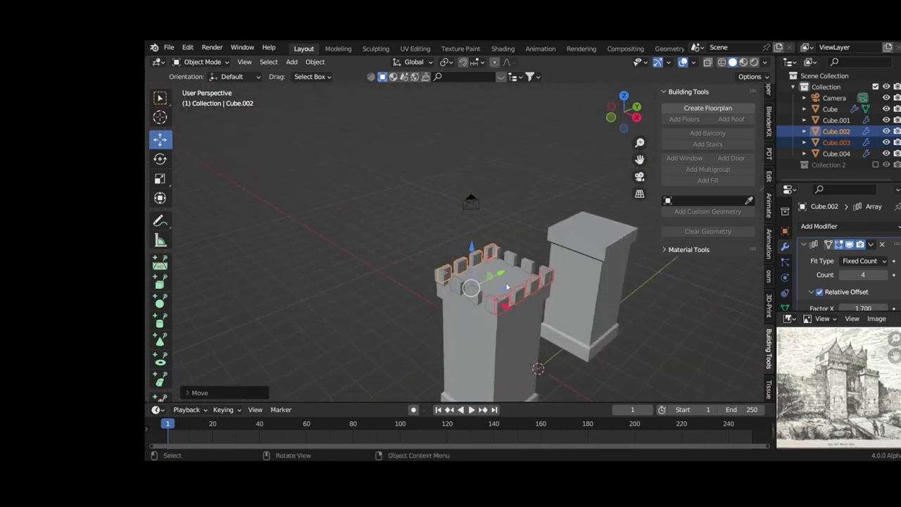
{"action": "scroll", "coordinate": [532, 302], "scroll_direction": "up", "scroll_amount": 2}
{"action": "middle_click_drag", "start_coordinate": [542, 320], "coordinate": [493, 314]}
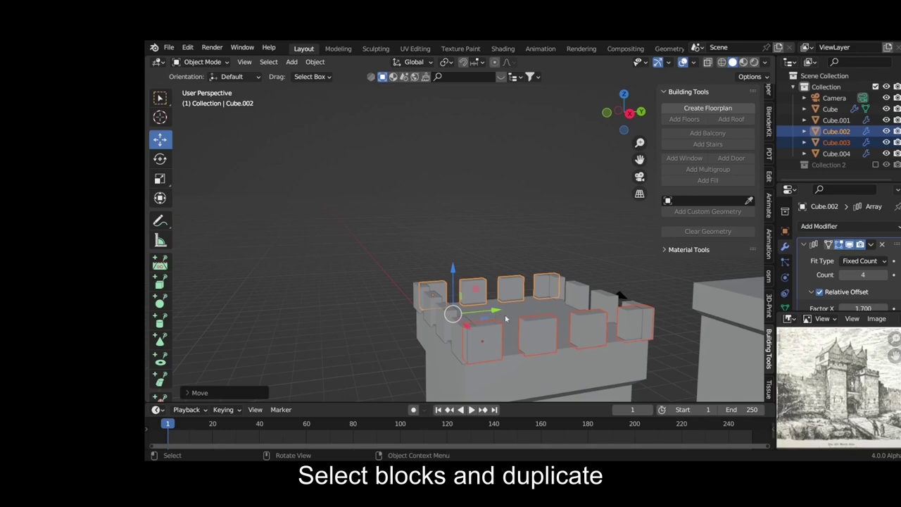
Step: Duplicate the battlement blocks along Y onto the second tower as Cube.005 and Cube.006
{"action": "key", "text": "KP_3"}
{"action": "key", "text": "shift+d"}
{"action": "key", "text": "y"}
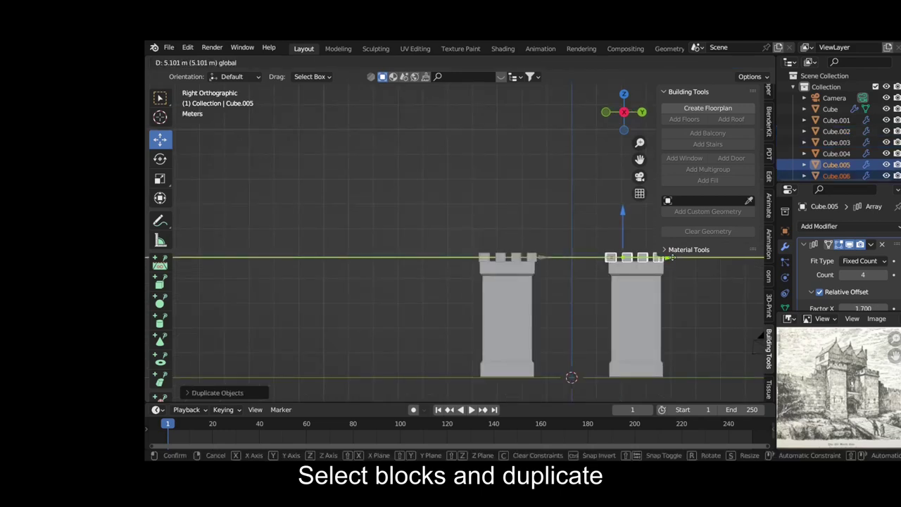
{"action": "left_click", "coordinate": [661, 273]}
{"action": "key", "text": "KP_0"}
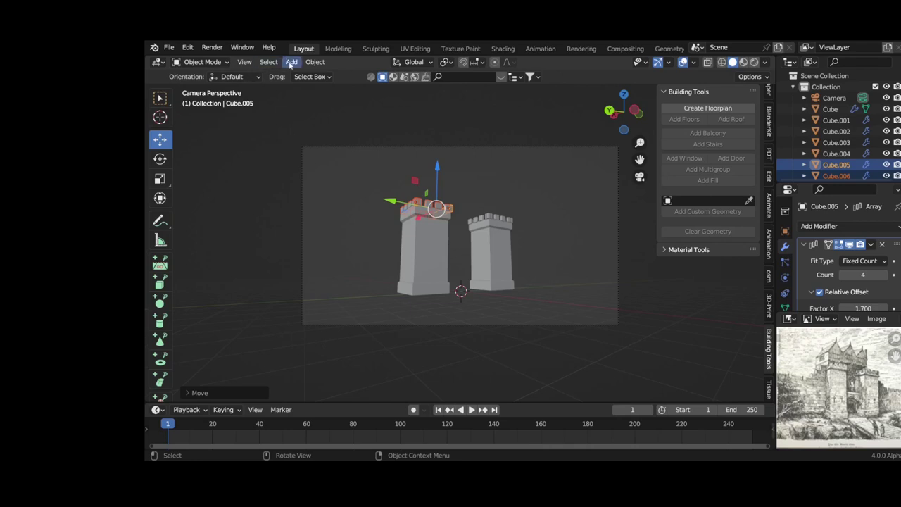
Step: Add a new cube, shrink it, and slide it along Y against the right tower's side
{"action": "left_click", "coordinate": [291, 62]}
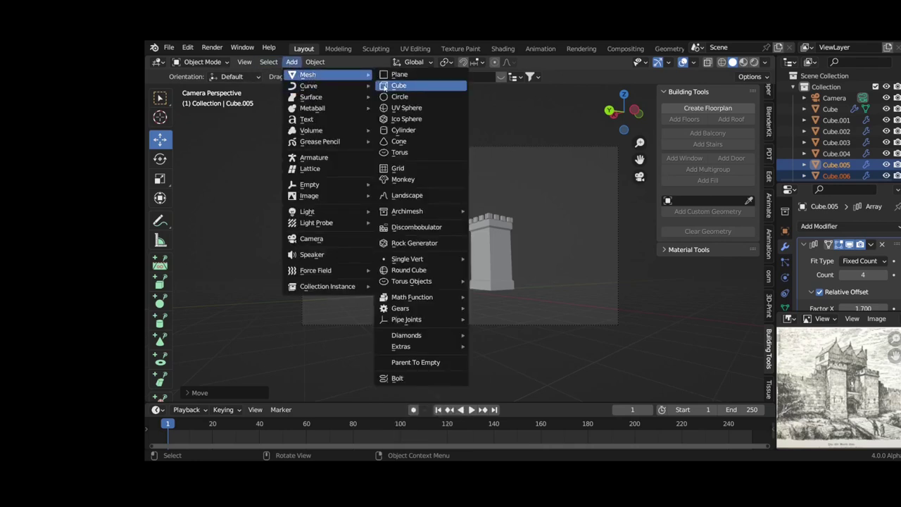
{"action": "left_click", "coordinate": [395, 85]}
{"action": "key", "text": "KP_3"}
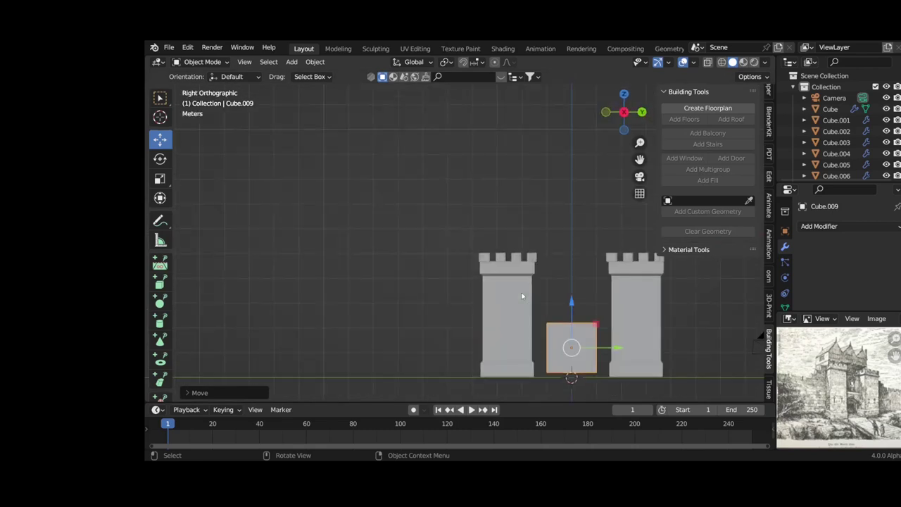
{"action": "scroll", "coordinate": [590, 329], "scroll_direction": "down", "scroll_amount": 2}
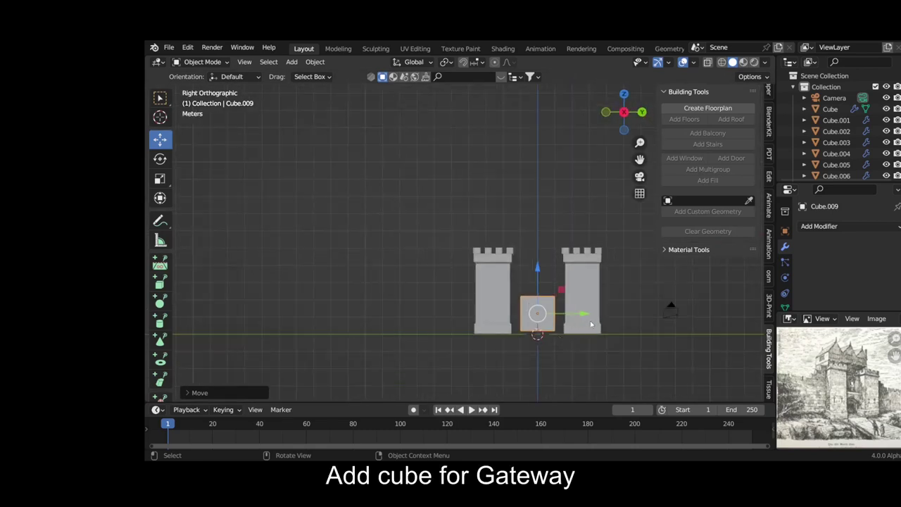
{"action": "key", "text": "s"}
{"action": "left_click", "coordinate": [569, 321]}
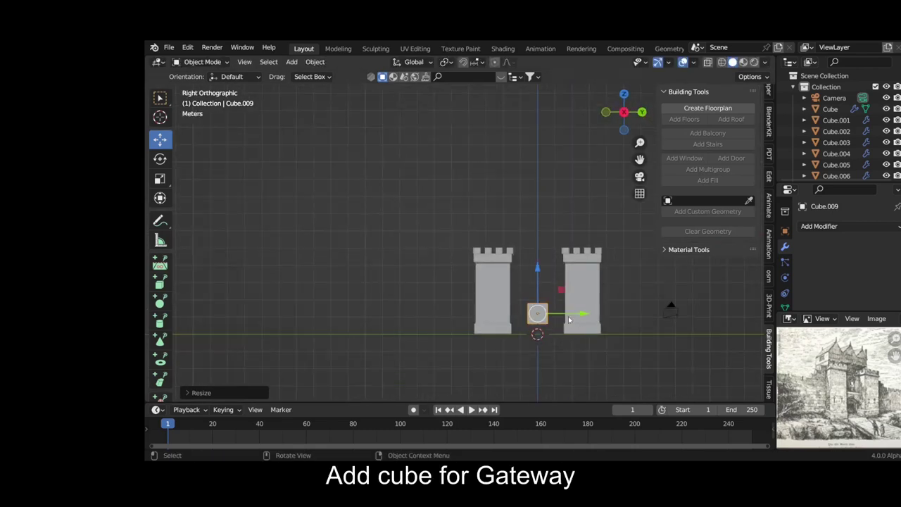
{"action": "left_click_drag", "start_coordinate": [560, 313], "coordinate": [597, 312]}
{"action": "middle_click_drag", "start_coordinate": [596, 311], "coordinate": [599, 331]}
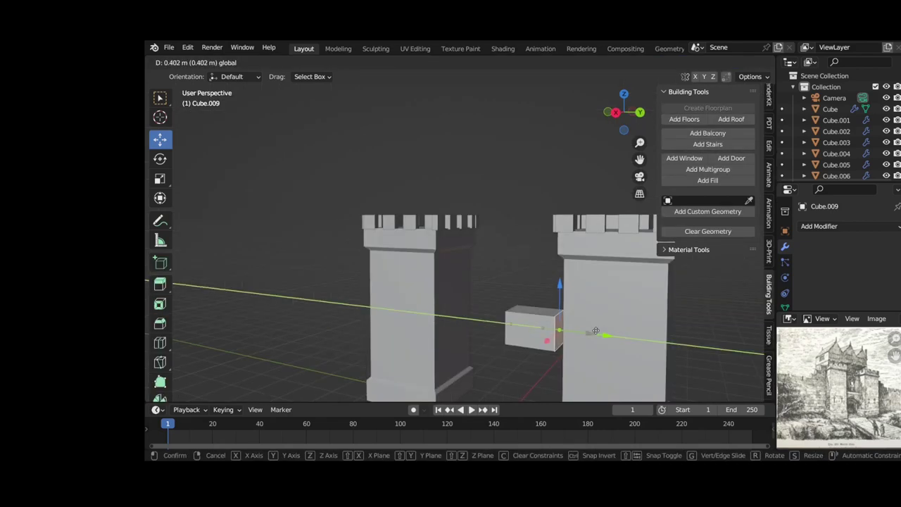
{"action": "mouse_move", "coordinate": [599, 330]}
{"action": "left_mouse_down"}
{"action": "mouse_move", "coordinate": [586, 326]}
{"action": "mouse_move", "coordinate": [598, 331]}
{"action": "left_mouse_up"}
{"action": "mouse_move", "coordinate": [598, 331]}
{"action": "middle_mouse_down"}
{"action": "mouse_move", "coordinate": [579, 346]}
{"action": "mouse_move", "coordinate": [585, 315]}
{"action": "middle_mouse_up"}
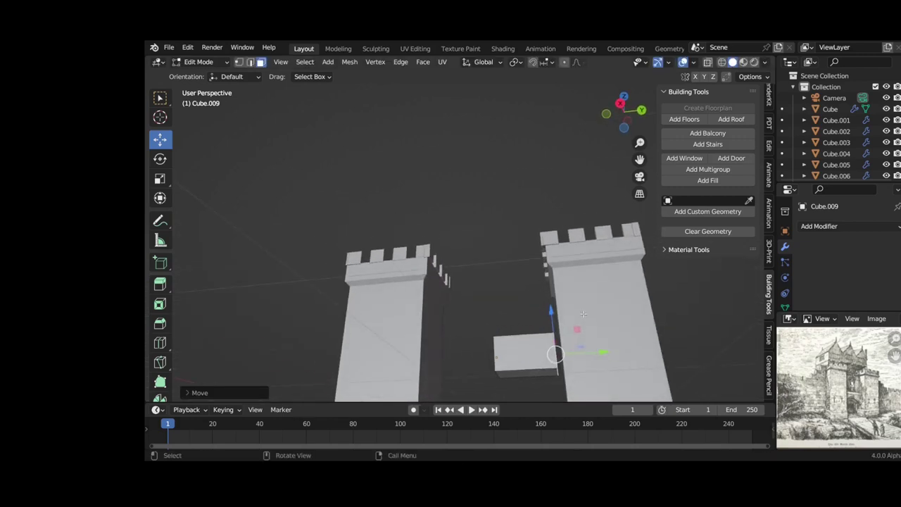
Step: Shrink the block's far end face along Z and lower it into a taper
{"action": "key", "text": "KP_3"}
{"action": "left_click_drag", "start_coordinate": [587, 326], "coordinate": [596, 325]}
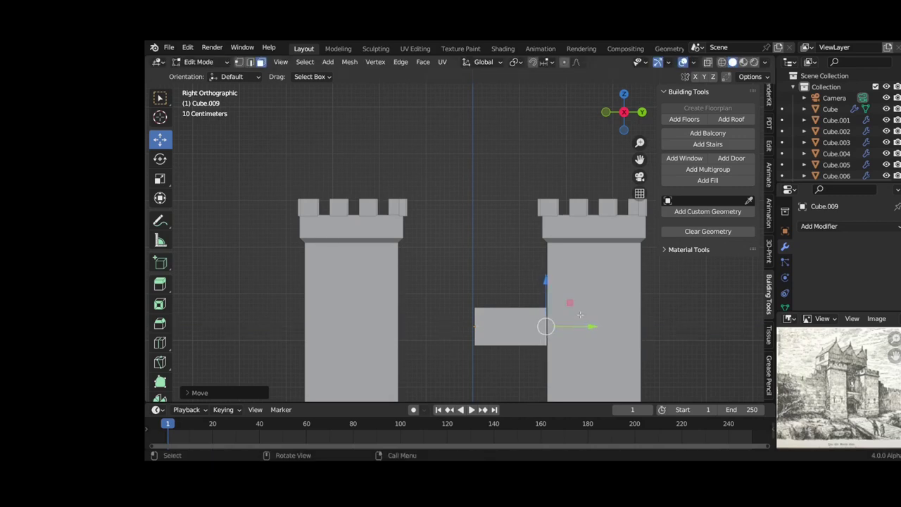
{"action": "key", "text": "s"}
{"action": "key", "text": "z"}
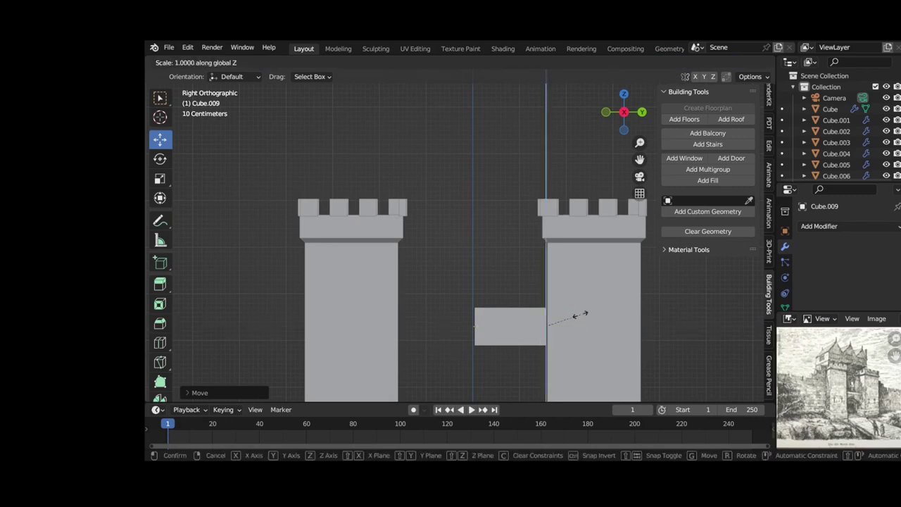
{"action": "left_click", "coordinate": [593, 324]}
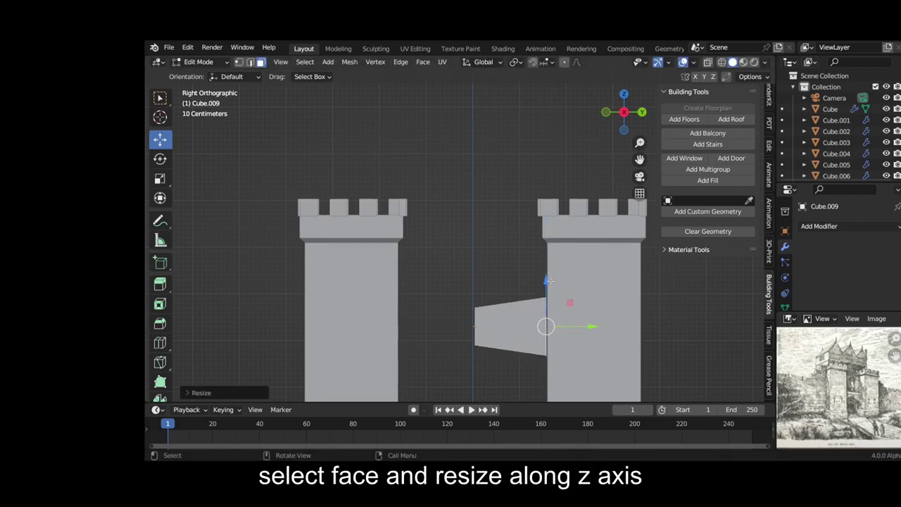
{"action": "key", "text": "g"}
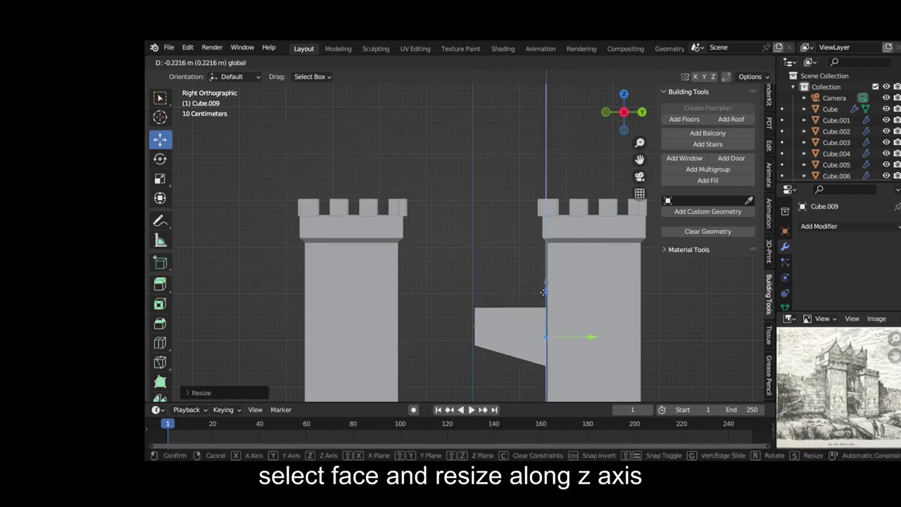
{"action": "middle_click_drag", "start_coordinate": [543, 294], "coordinate": [555, 328]}
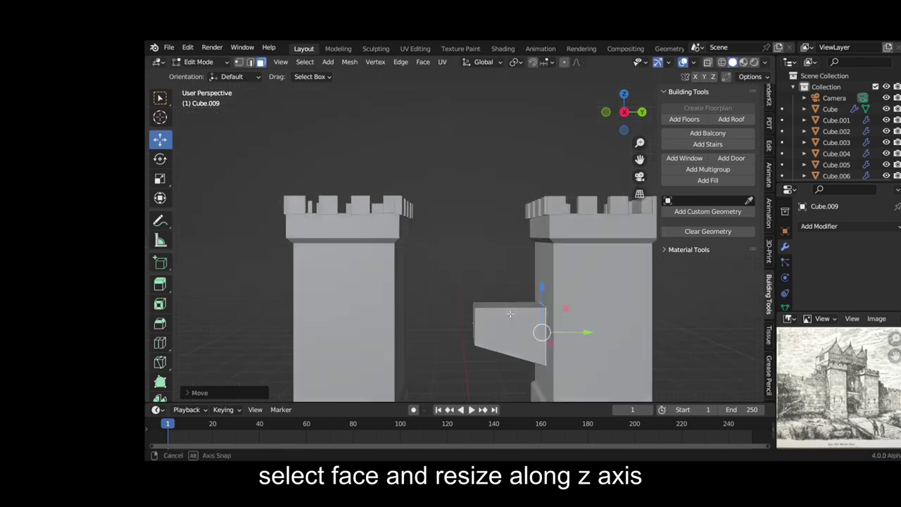
{"action": "key", "text": "Tab"}
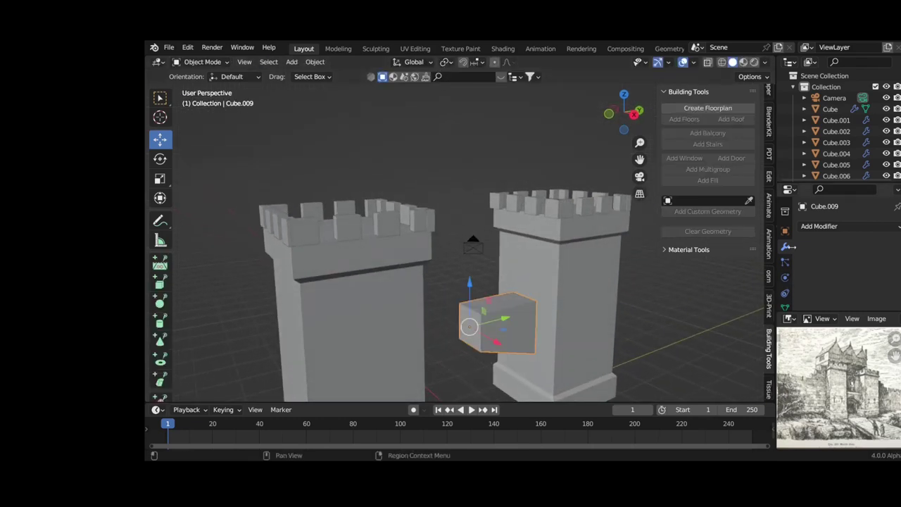
Step: Add a Mirror modifier to the block with the Y axis enabled
{"action": "left_click", "coordinate": [816, 225]}
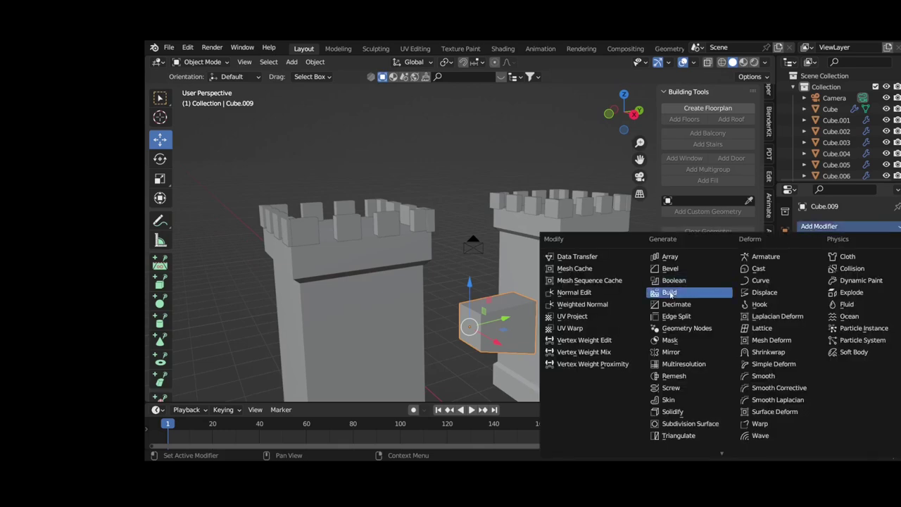
{"action": "left_click", "coordinate": [672, 352]}
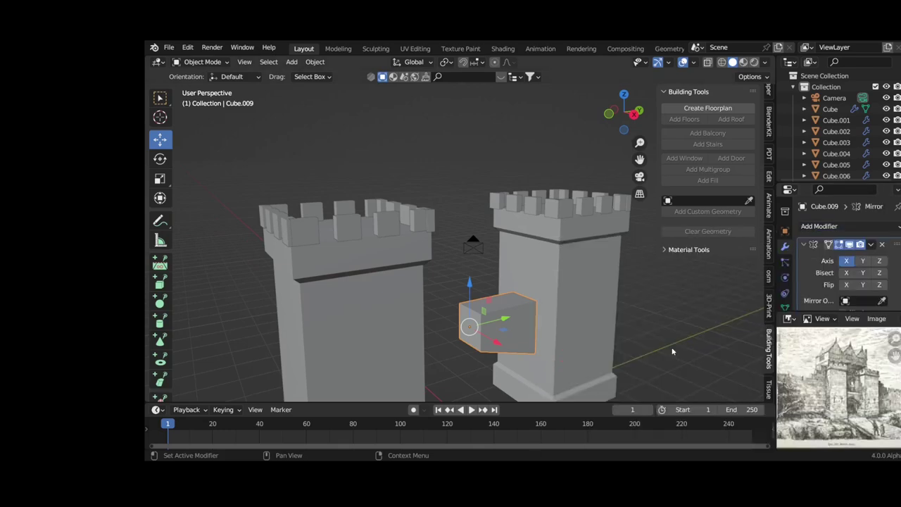
{"action": "left_click", "coordinate": [862, 262]}
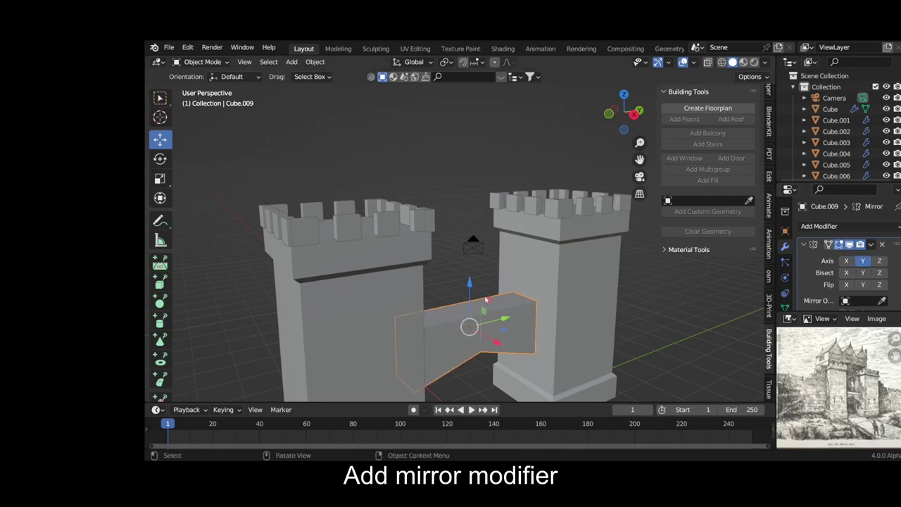
{"action": "middle_click_drag", "start_coordinate": [485, 300], "coordinate": [521, 292]}
{"action": "key", "text": "KP_0"}
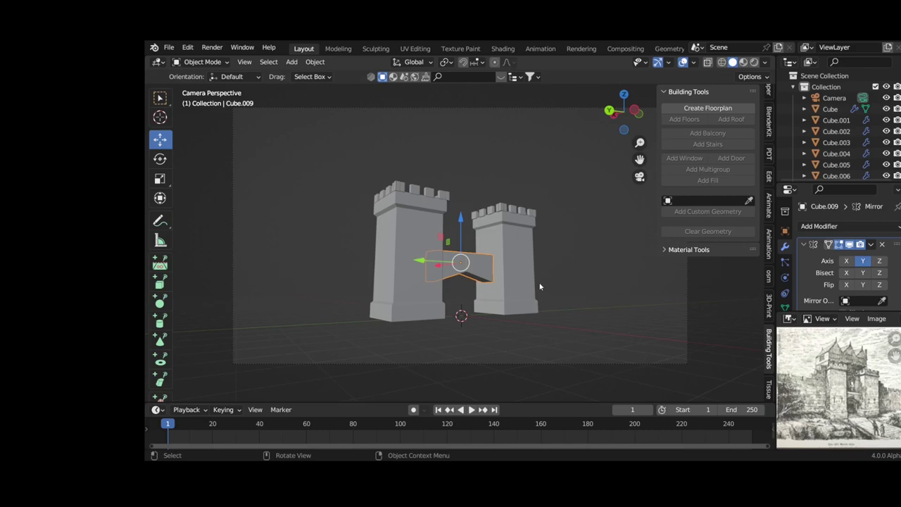
{"action": "scroll", "coordinate": [540, 286], "scroll_direction": "up", "scroll_amount": 2}
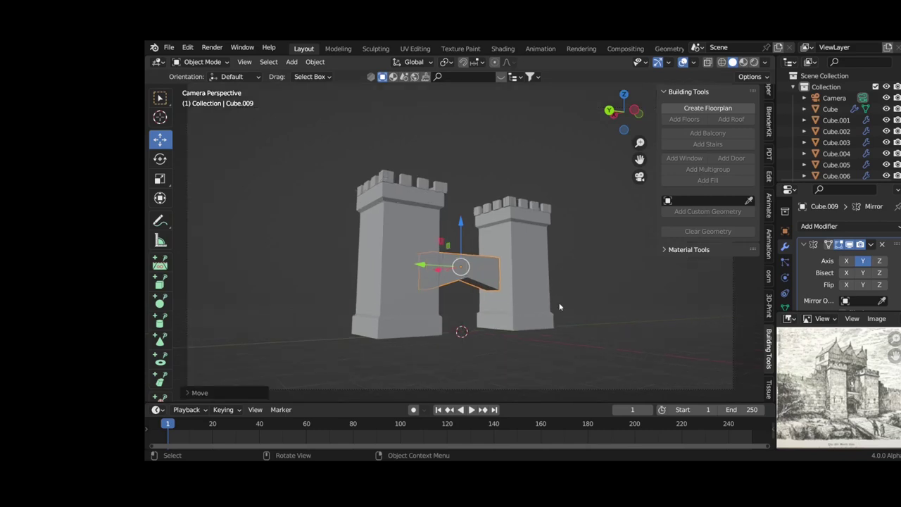
{"action": "middle_click_drag", "start_coordinate": [533, 309], "coordinate": [485, 340]}
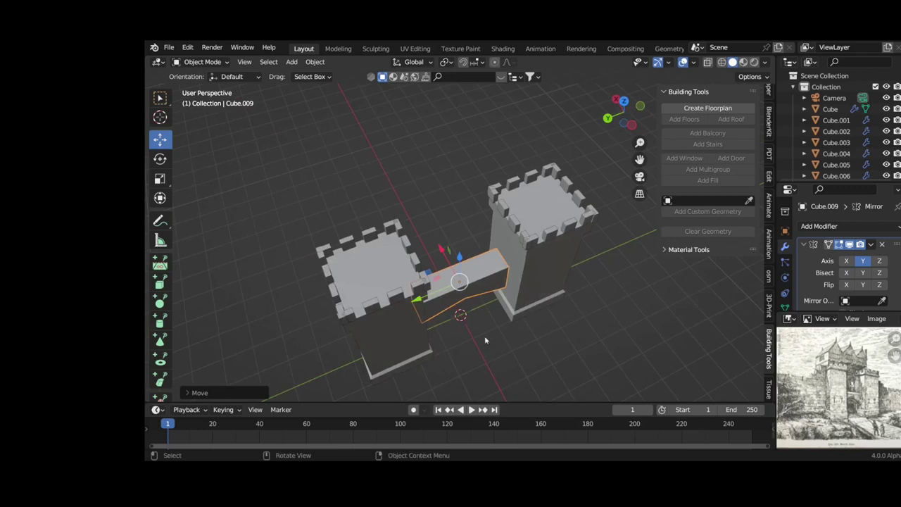
Step: Slide the wall along X between the towers, rescale it along X, and save the file
{"action": "left_click_drag", "start_coordinate": [442, 252], "coordinate": [499, 316]}
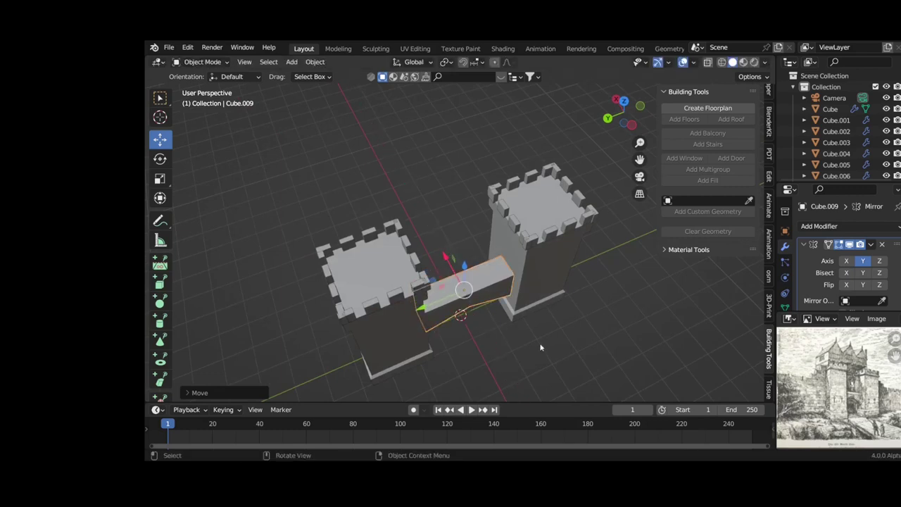
{"action": "key", "text": "s"}
{"action": "key", "text": "x"}
{"action": "left_click", "coordinate": [522, 326]}
{"action": "key", "text": "KP_0"}
{"action": "key", "text": "ctrl+s"}
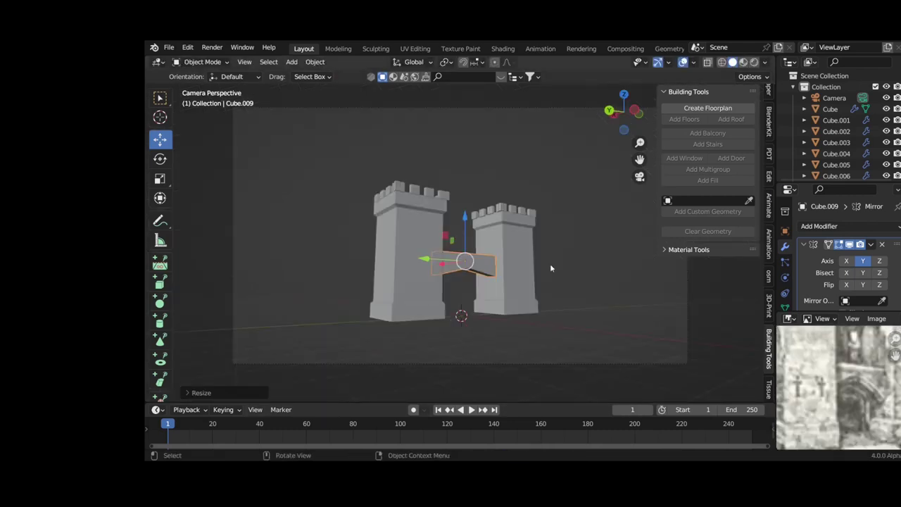
{"action": "key", "text": "KP_Divide"}
Step: Add an edge loop across the isolated wall and raise its middle vertex
{"action": "key", "text": "Tab"}
{"action": "middle_click_drag", "start_coordinate": [549, 264], "coordinate": [599, 287]}
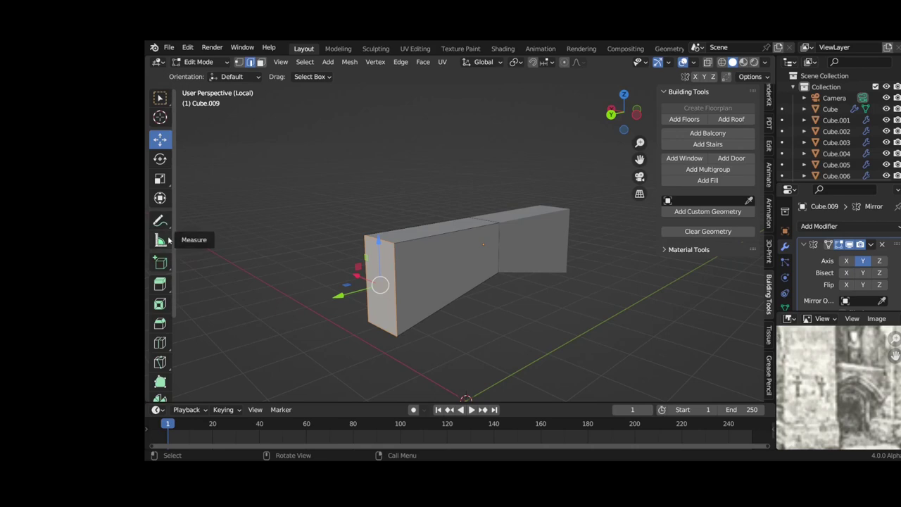
{"action": "left_click_drag", "start_coordinate": [170, 241], "coordinate": [191, 241]}
{"action": "left_click", "coordinate": [181, 225]}
{"action": "left_click", "coordinate": [433, 275]}
{"action": "middle_click_drag", "start_coordinate": [433, 275], "coordinate": [493, 268]}
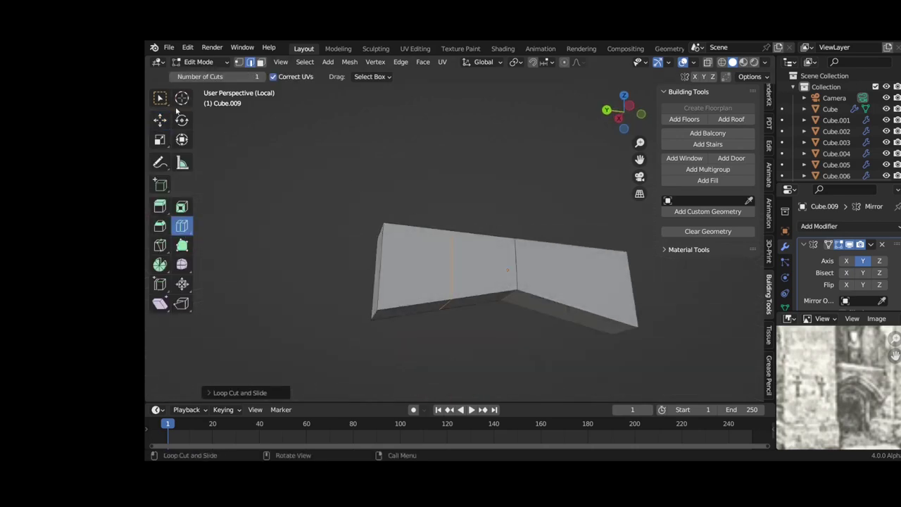
{"action": "left_click", "coordinate": [160, 120]}
{"action": "left_click", "coordinate": [445, 305]}
{"action": "mouse_move", "coordinate": [445, 288]}
{"action": "left_mouse_down"}
{"action": "mouse_move", "coordinate": [445, 278]}
{"action": "mouse_move", "coordinate": [448, 290]}
{"action": "left_mouse_up"}
Step: Raise the wall's centre bottom vertex into the pointed arch peak
{"action": "left_click", "coordinate": [448, 290]}
{"action": "left_click", "coordinate": [381, 320]}
{"action": "mouse_move", "coordinate": [381, 320]}
{"action": "middle_mouse_down"}
{"action": "mouse_move", "coordinate": [493, 308]}
{"action": "mouse_move", "coordinate": [510, 296]}
{"action": "middle_mouse_up"}
{"action": "left_click", "coordinate": [509, 307]}
{"action": "left_click_drag", "start_coordinate": [511, 229], "coordinate": [509, 211]}
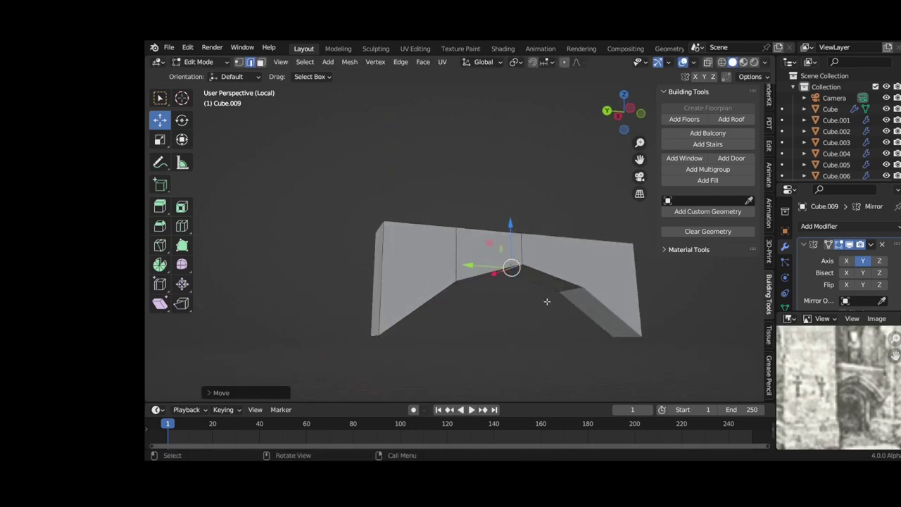
Step: Return to the full scene and shift the arch wall along Y between the towers
{"action": "key", "text": "Tab"}
{"action": "key", "text": "KP_Divide"}
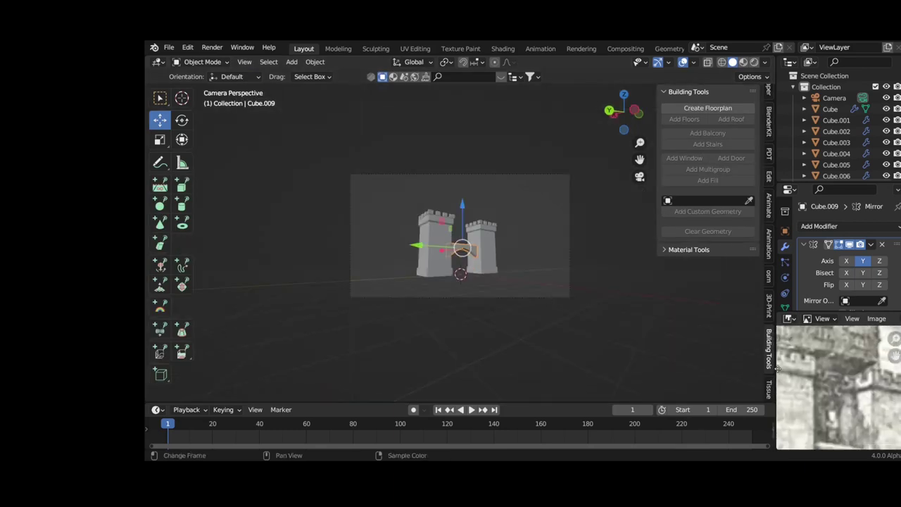
{"action": "key", "text": "KP_Decimal"}
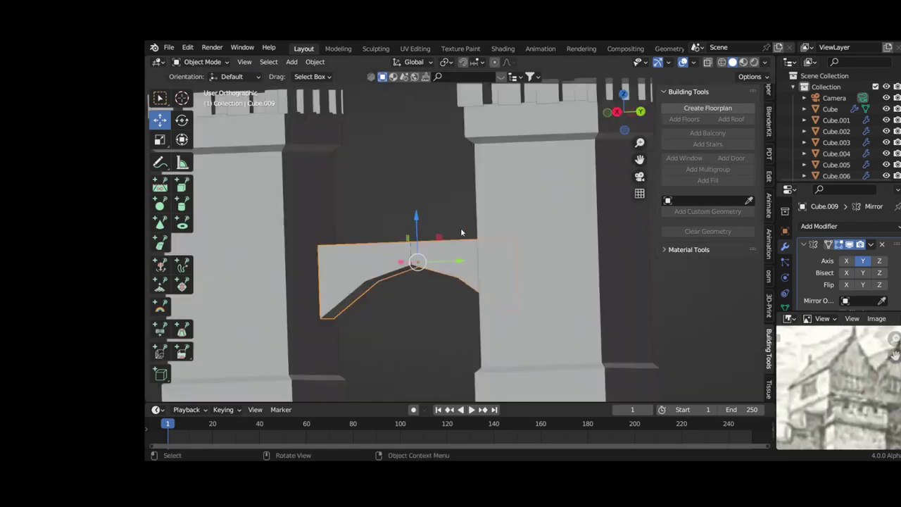
{"action": "key", "text": "KP_3"}
{"action": "left_click_drag", "start_coordinate": [468, 250], "coordinate": [513, 250]}
Step: Add another edge loop across the arch and slide the loop and an arch face into place
{"action": "key", "text": "Tab"}
{"action": "mouse_move", "coordinate": [513, 276]}
{"action": "middle_mouse_down"}
{"action": "mouse_move", "coordinate": [563, 326]}
{"action": "mouse_move", "coordinate": [597, 322]}
{"action": "mouse_move", "coordinate": [486, 358]}
{"action": "mouse_move", "coordinate": [617, 356]}
{"action": "mouse_move", "coordinate": [606, 352]}
{"action": "mouse_move", "coordinate": [584, 296]}
{"action": "mouse_move", "coordinate": [575, 242]}
{"action": "middle_mouse_up"}
{"action": "key", "text": "3"}
{"action": "left_click", "coordinate": [181, 225]}
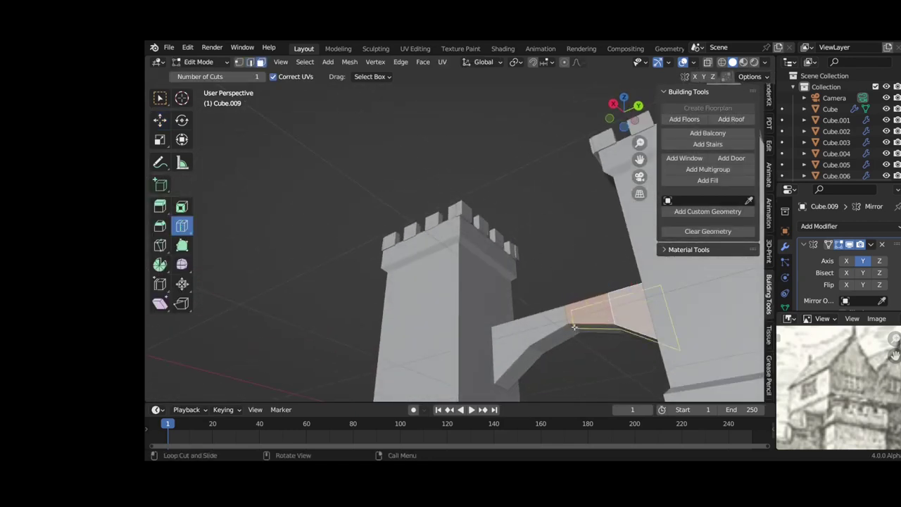
{"action": "left_click", "coordinate": [605, 320]}
{"action": "left_click", "coordinate": [160, 119]}
{"action": "left_click_drag", "start_coordinate": [612, 316], "coordinate": [589, 300]}
{"action": "middle_click_drag", "start_coordinate": [592, 301], "coordinate": [535, 267]}
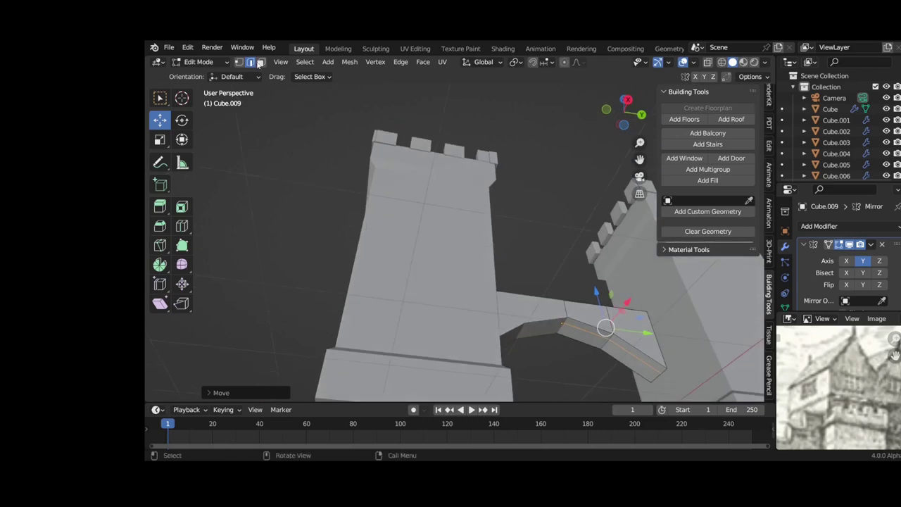
{"action": "left_click_drag", "start_coordinate": [606, 309], "coordinate": [594, 311]}
{"action": "mouse_move", "coordinate": [593, 312]}
{"action": "middle_mouse_down"}
{"action": "mouse_move", "coordinate": [385, 350]}
{"action": "mouse_move", "coordinate": [614, 316]}
{"action": "middle_mouse_up"}
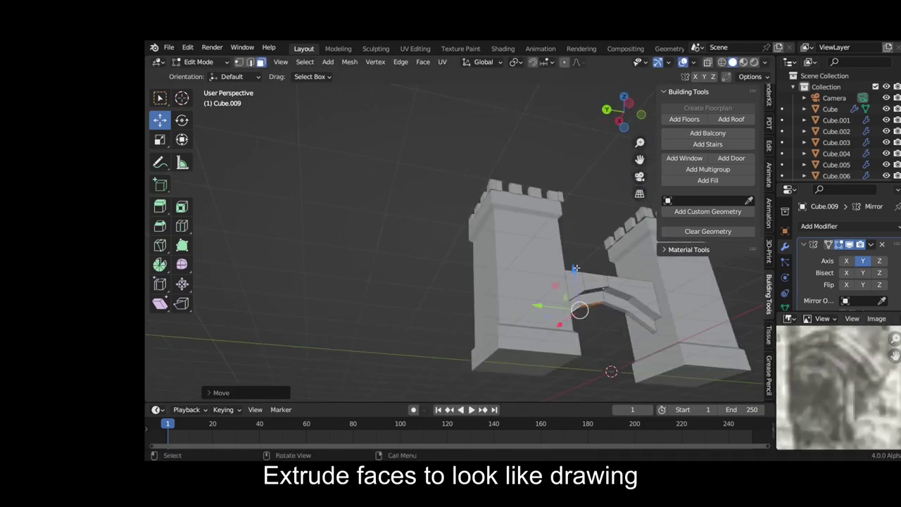
Step: Nudge the arch selection up along Z and check it through the camera
{"action": "key", "text": "Tab"}
{"action": "key", "text": "KP_0"}
{"action": "key", "text": "Home"}
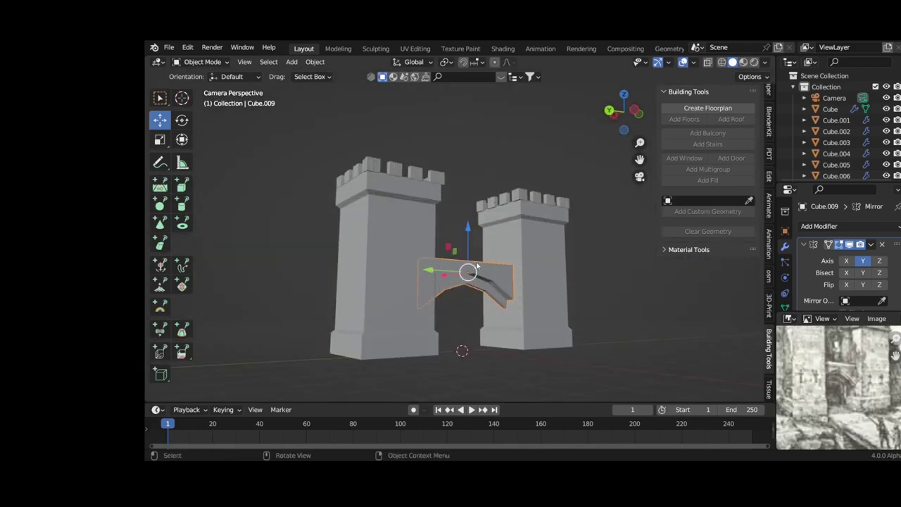
{"action": "key", "text": "Tab"}
{"action": "key", "text": "g"}
{"action": "key", "text": "z"}
{"action": "left_click", "coordinate": [445, 243]}
{"action": "key", "text": "Tab"}
Step: Select the right tower's battlements in the right side view
{"action": "key", "text": "KP_3"}
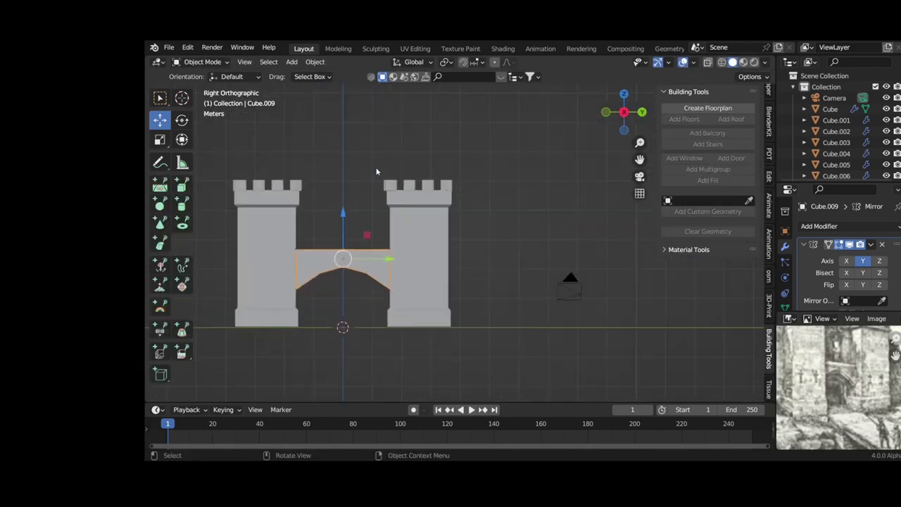
{"action": "scroll", "coordinate": [373, 171], "scroll_direction": "up", "scroll_amount": 2}
{"action": "left_click", "coordinate": [402, 164]}
{"action": "left_click", "coordinate": [401, 164]}
{"action": "scroll", "coordinate": [361, 196], "scroll_direction": "down", "scroll_amount": 2}
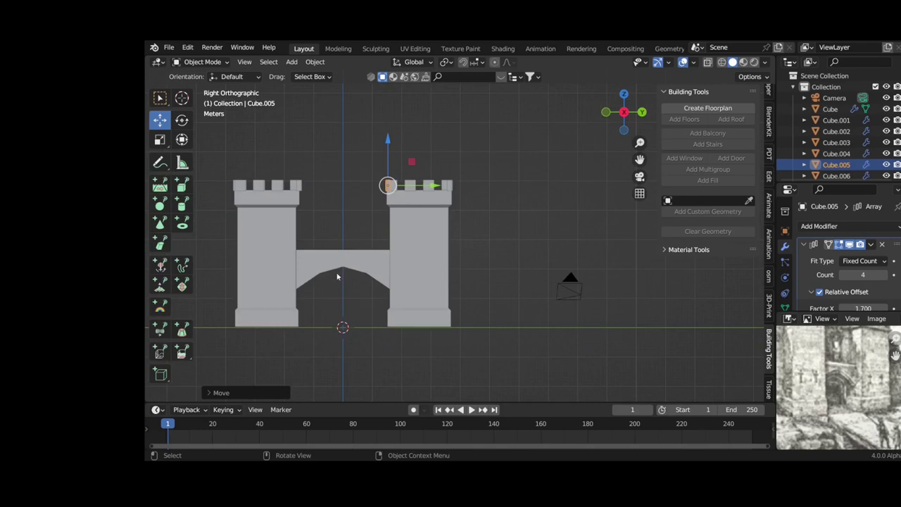
Step: Add a cube above the tower, shrink it, and widen it along X
{"action": "left_click", "coordinate": [291, 61]}
{"action": "left_click", "coordinate": [401, 141]}
{"action": "left_click_drag", "start_coordinate": [342, 281], "coordinate": [342, 109]}
{"action": "left_click", "coordinate": [342, 110]}
{"action": "key", "text": "s"}
{"action": "left_click", "coordinate": [402, 156]}
{"action": "key", "text": "KP_1"}
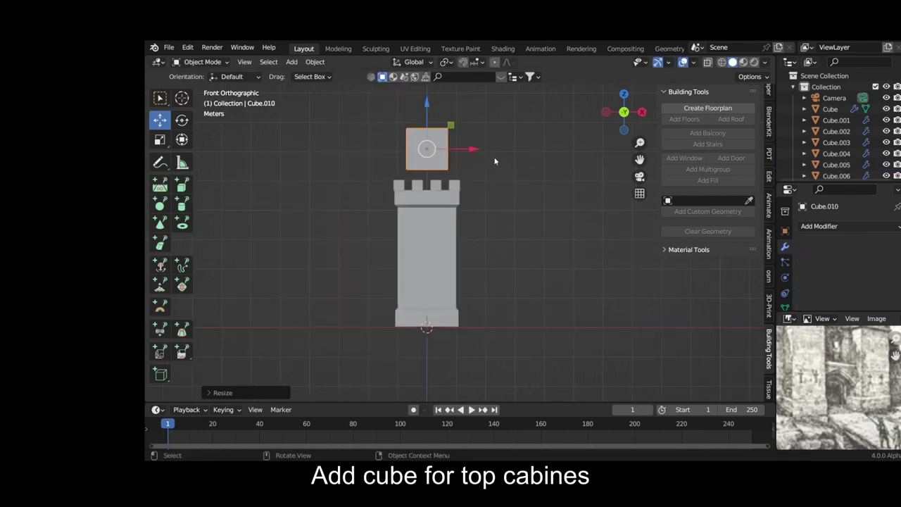
{"action": "key", "text": "s"}
{"action": "key", "text": "x"}
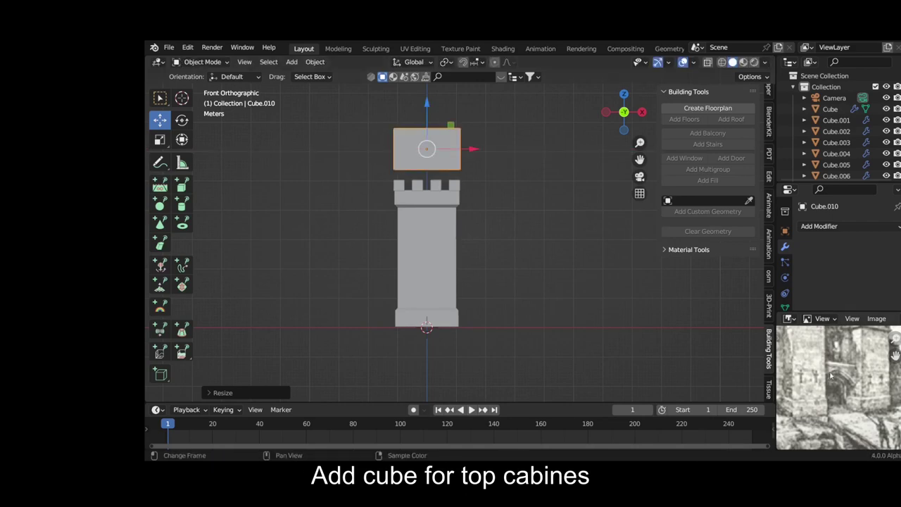
{"action": "scroll", "coordinate": [838, 409], "scroll_direction": "down", "scroll_amount": 3}
{"action": "key", "text": "KP_3"}
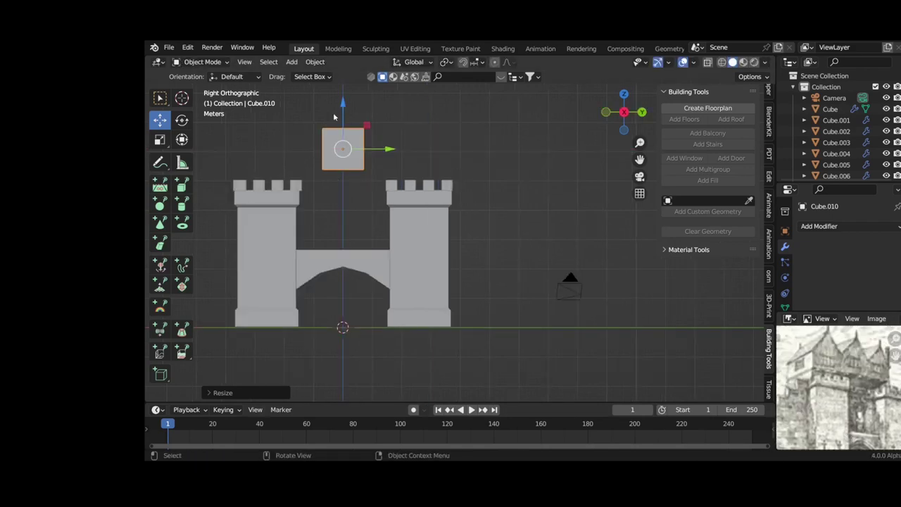
Step: Loop-cut the new cube and raise the cut edge along Z into a roof ridge
{"action": "key", "text": "Tab"}
{"action": "key", "text": "ctrl+r"}
{"action": "left_click", "coordinate": [346, 148]}
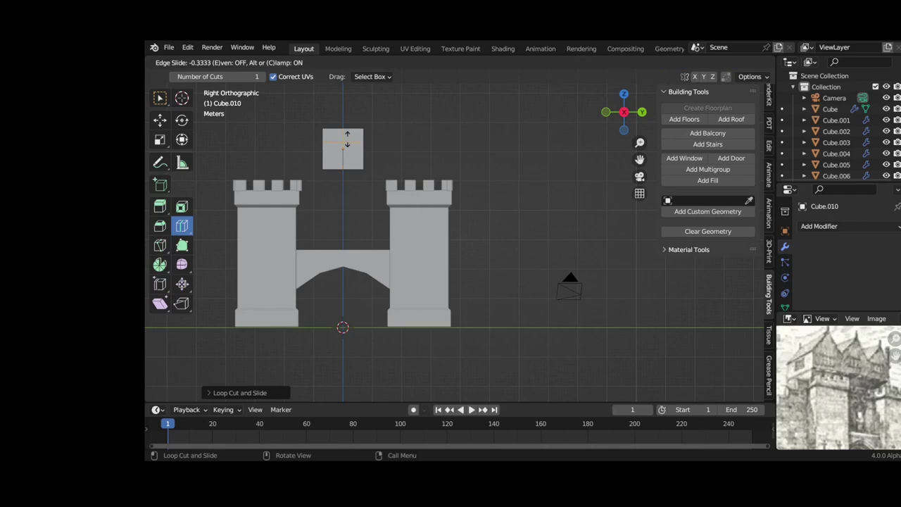
{"action": "left_click", "coordinate": [347, 138]}
{"action": "middle_click_drag", "start_coordinate": [346, 139], "coordinate": [310, 152]}
{"action": "key", "text": "g"}
{"action": "key", "text": "z"}
{"action": "left_click", "coordinate": [307, 155]}
{"action": "mouse_move", "coordinate": [290, 229]}
{"action": "middle_mouse_down"}
{"action": "mouse_move", "coordinate": [559, 215]}
{"action": "mouse_move", "coordinate": [416, 225]}
{"action": "mouse_move", "coordinate": [371, 242]}
{"action": "middle_mouse_up"}
Step: Extrude a strip of the house's faces outward to form overhanging eaves
{"action": "key", "text": "g"}
{"action": "left_click", "coordinate": [559, 215]}
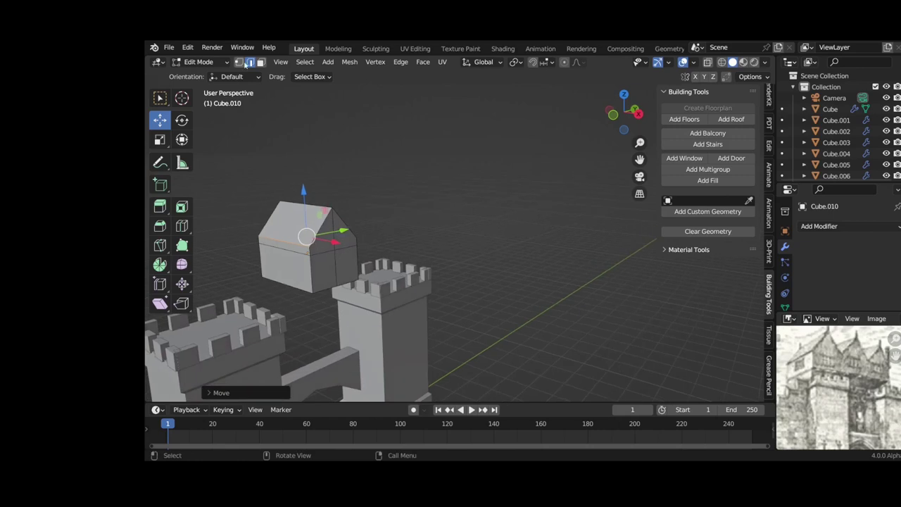
{"action": "left_click", "coordinate": [261, 62]}
{"action": "left_click", "coordinate": [303, 243]}
{"action": "key", "text": "e"}
{"action": "right_click", "coordinate": [320, 238]}
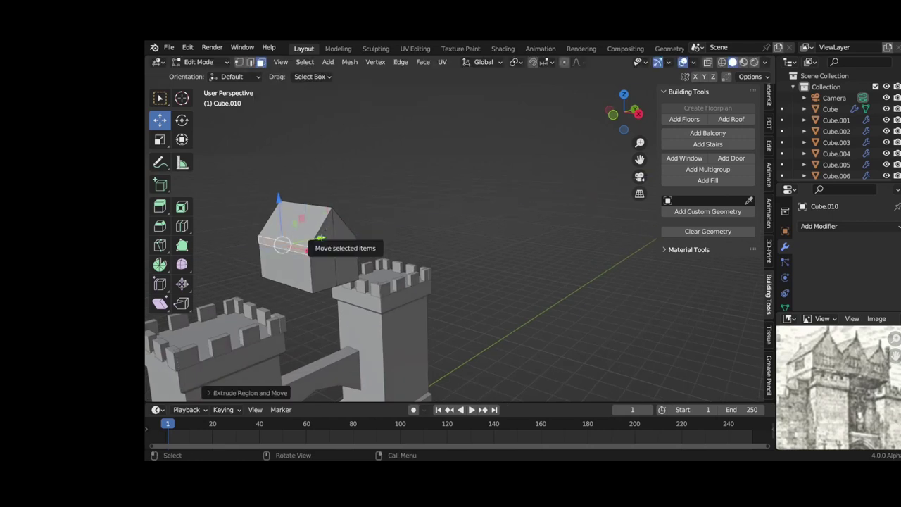
{"action": "middle_click_drag", "start_coordinate": [320, 237], "coordinate": [392, 235]}
{"action": "left_click_drag", "start_coordinate": [422, 241], "coordinate": [438, 242]}
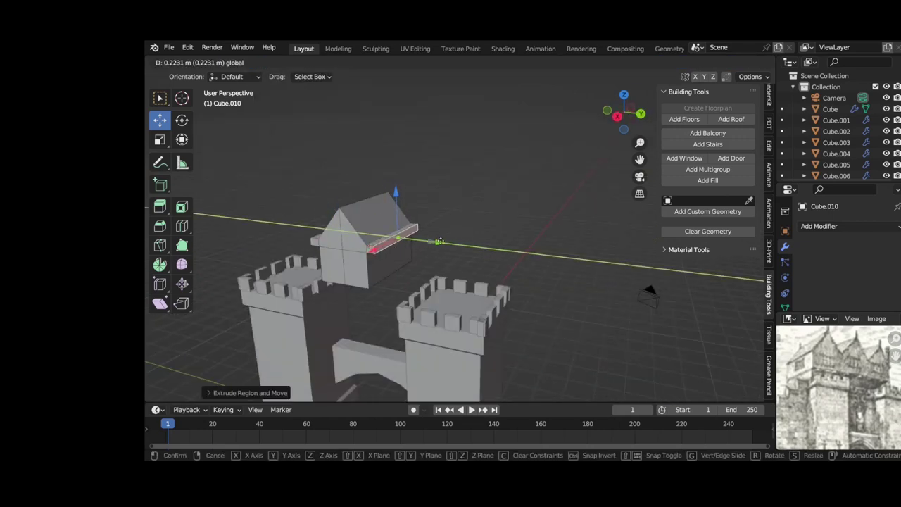
{"action": "left_click", "coordinate": [438, 241]}
{"action": "middle_click_drag", "start_coordinate": [439, 242], "coordinate": [454, 248]}
Step: Select the gable and wall faces and an edge path, then move the edges along X
{"action": "key", "text": "Tab"}
{"action": "key", "text": "Tab"}
{"action": "scroll", "coordinate": [326, 262], "scroll_direction": "up", "scroll_amount": 3}
{"action": "left_click", "coordinate": [310, 254]}
{"action": "mouse_move", "coordinate": [326, 261]}
{"action": "middle_mouse_down"}
{"action": "mouse_move", "coordinate": [310, 279]}
{"action": "mouse_move", "coordinate": [299, 255]}
{"action": "mouse_move", "coordinate": [275, 257]}
{"action": "mouse_move", "coordinate": [312, 227]}
{"action": "mouse_move", "coordinate": [387, 242]}
{"action": "mouse_move", "coordinate": [391, 206]}
{"action": "mouse_move", "coordinate": [302, 233]}
{"action": "middle_mouse_up"}
{"action": "left_click", "coordinate": [313, 274], "text": "shift"}
{"action": "key", "text": "2"}
{"action": "left_click", "coordinate": [269, 247]}
{"action": "left_click", "coordinate": [281, 252], "text": "ctrl"}
{"action": "key", "text": "g"}
{"action": "key", "text": "x"}
{"action": "left_click", "coordinate": [391, 206]}
Step: Add another loop cut across the house and extrude one of its faces outward
{"action": "left_click", "coordinate": [182, 225]}
{"action": "left_click_drag", "start_coordinate": [264, 219], "coordinate": [271, 228]}
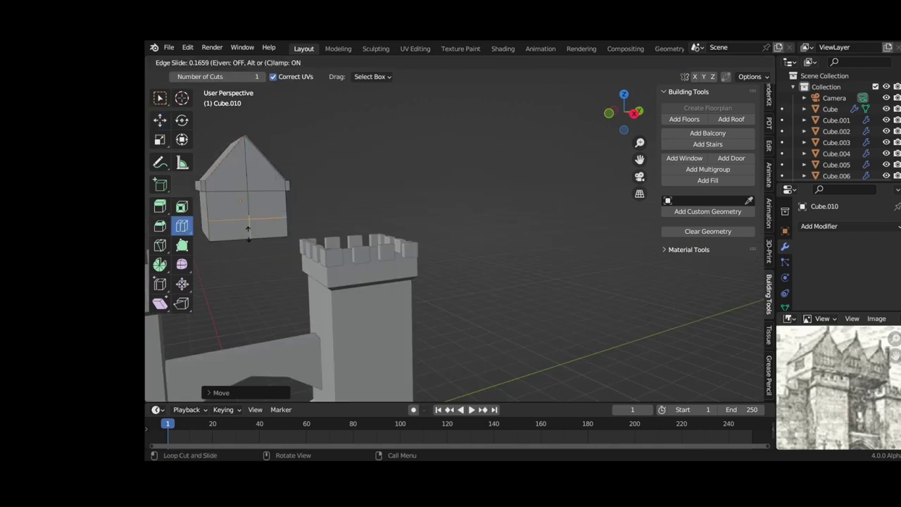
{"action": "left_click", "coordinate": [227, 237]}
{"action": "key", "text": "shift+space"}
{"action": "key", "text": "g"}
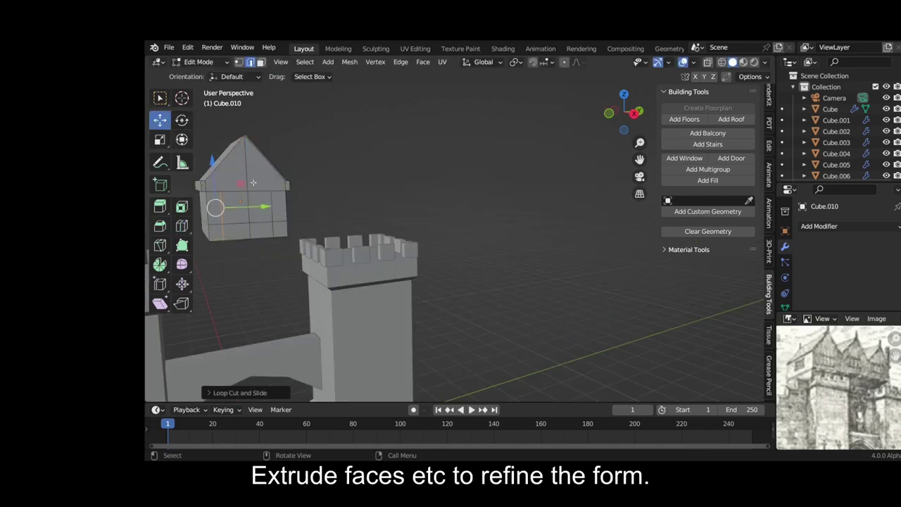
{"action": "left_click", "coordinate": [232, 211]}
{"action": "middle_click_drag", "start_coordinate": [232, 211], "coordinate": [358, 206]}
{"action": "key", "text": "e"}
{"action": "left_click", "coordinate": [375, 211]}
Step: Slide the house piece above the gateway and array it along Y with a 0.9 relative offset
{"action": "key", "text": "Tab"}
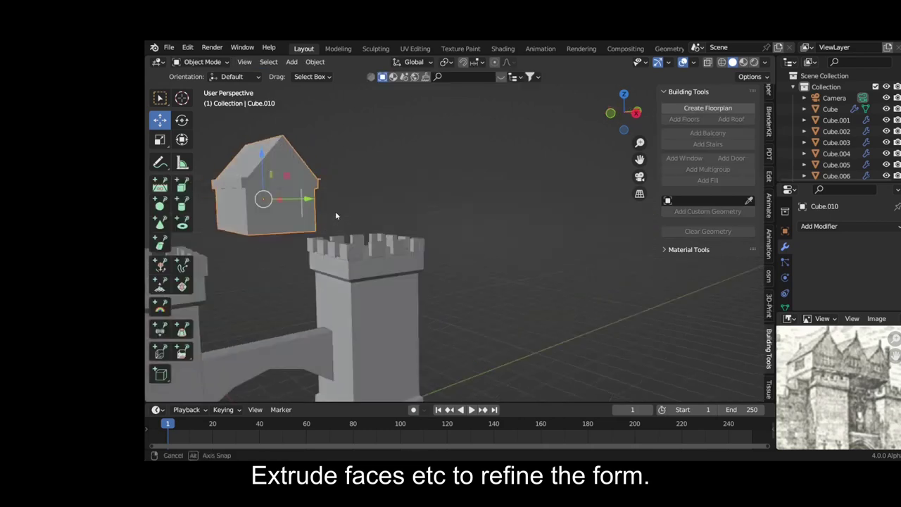
{"action": "key", "text": "KP_3"}
{"action": "left_click_drag", "start_coordinate": [369, 224], "coordinate": [335, 223]}
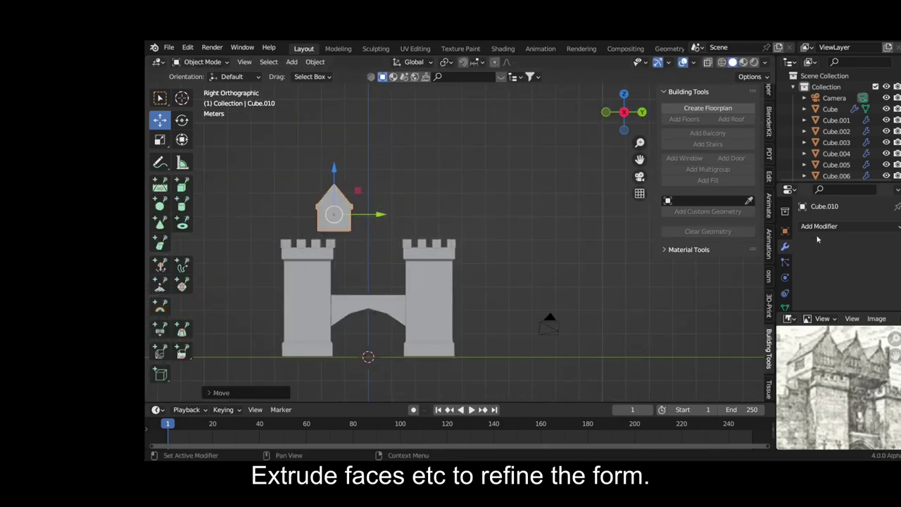
{"action": "scroll", "coordinate": [845, 283], "scroll_direction": "down", "scroll_amount": 1}
{"action": "scroll", "coordinate": [845, 283], "scroll_direction": "down", "scroll_amount": 1}
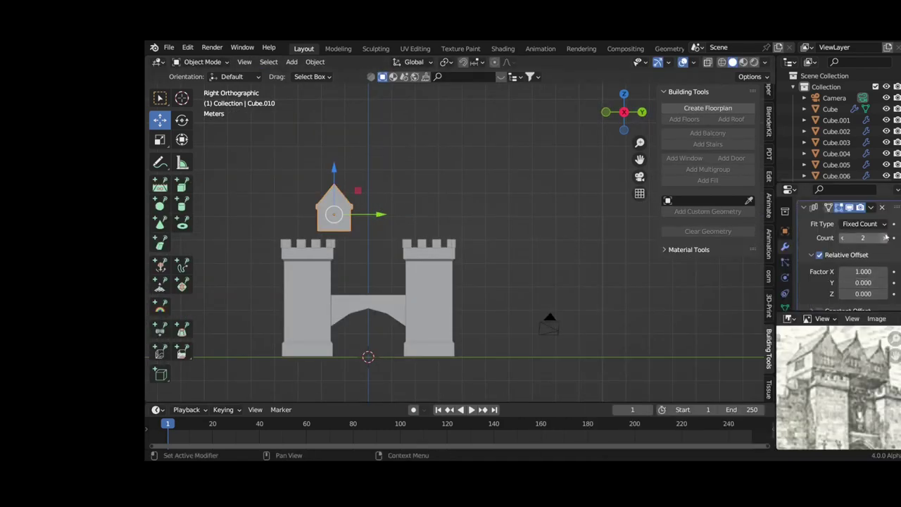
{"action": "scroll", "coordinate": [885, 238], "scroll_direction": "up", "scroll_amount": 2}
{"action": "left_click", "coordinate": [862, 260]}
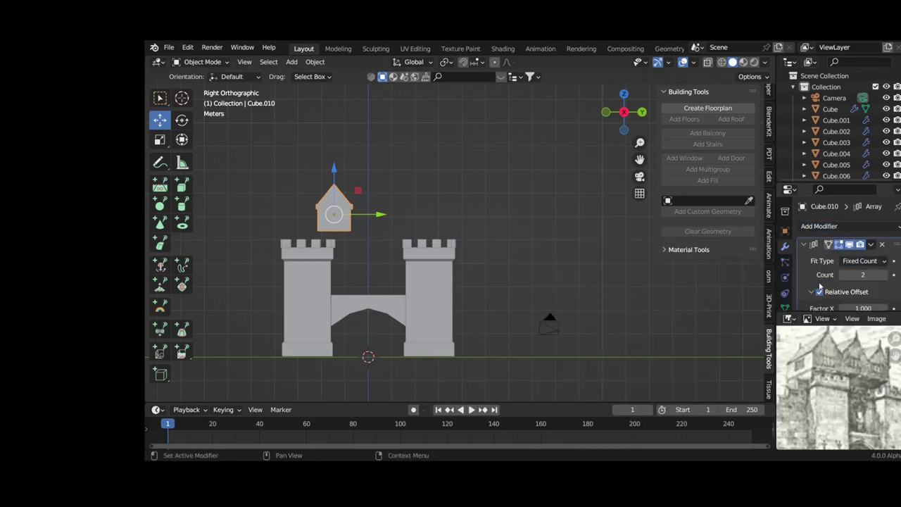
{"action": "scroll", "coordinate": [820, 285], "scroll_direction": "down", "scroll_amount": 2}
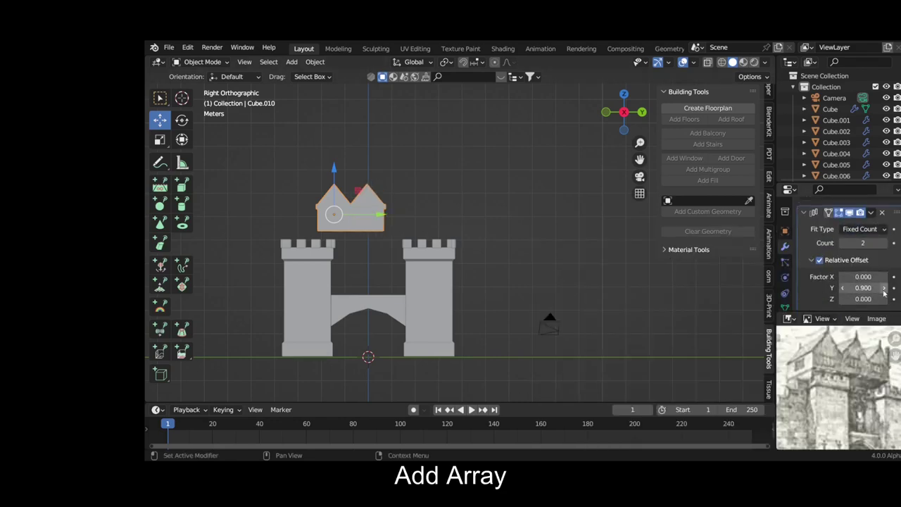
{"action": "left_click", "coordinate": [884, 242]}
{"action": "key", "text": "KP_0"}
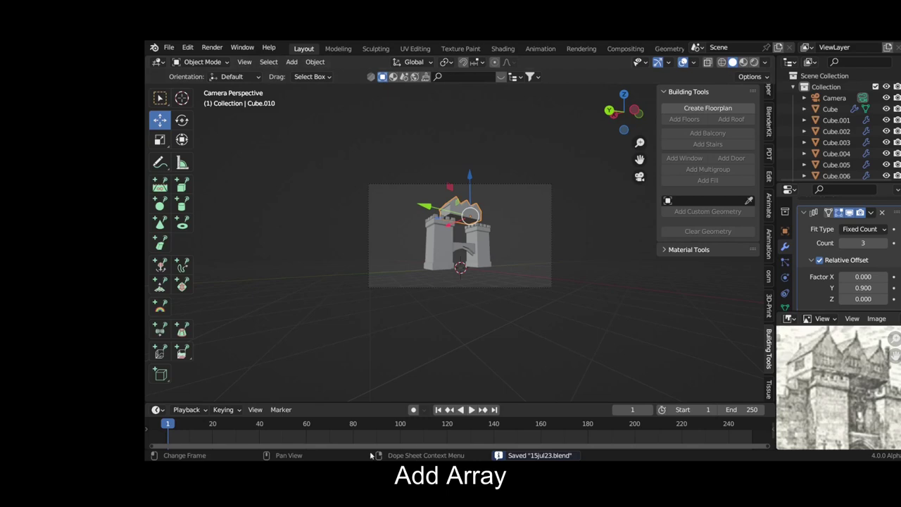
Step: Add a cube in place of an accidental circle and scale it thin along X as a wall slab
{"action": "left_click", "coordinate": [291, 61]}
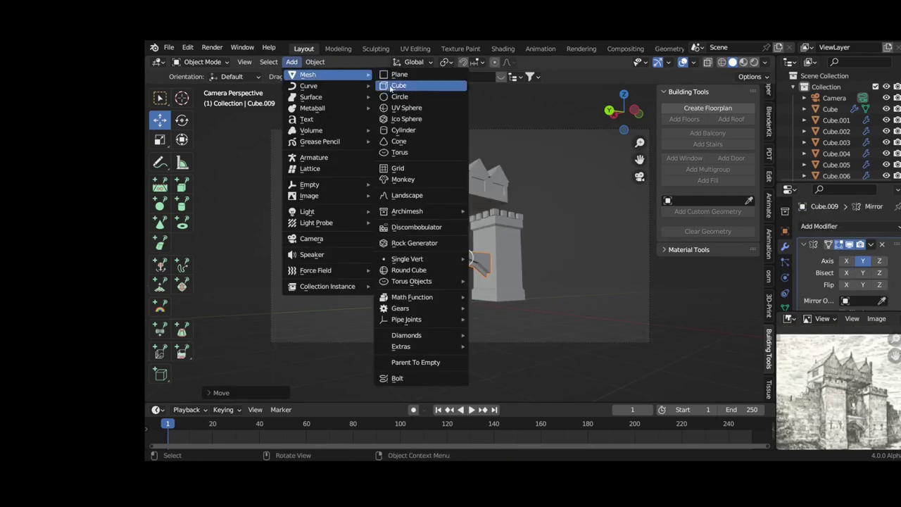
{"action": "left_click", "coordinate": [405, 95]}
{"action": "scroll", "coordinate": [449, 297], "scroll_direction": "up", "scroll_amount": 3}
{"action": "key", "text": "ctrl+z"}
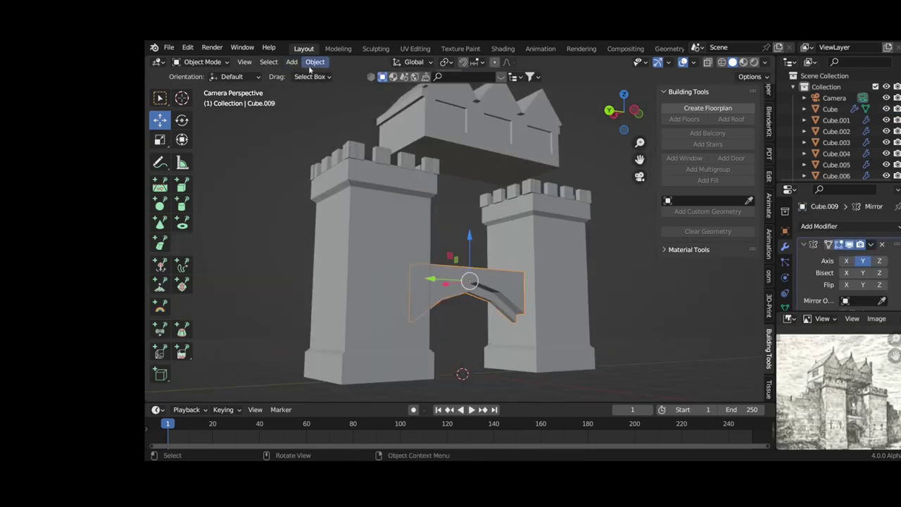
{"action": "left_click", "coordinate": [291, 61]}
{"action": "left_click", "coordinate": [404, 90]}
{"action": "scroll", "coordinate": [402, 90], "scroll_direction": "down", "scroll_amount": 3}
{"action": "key", "text": "s"}
{"action": "key", "text": "x"}
{"action": "left_click", "coordinate": [421, 337]}
Step: Move the wall slab along Y and Z so it sits beside the gate towers
{"action": "key", "text": "KP_3"}
{"action": "key", "text": "Tab"}
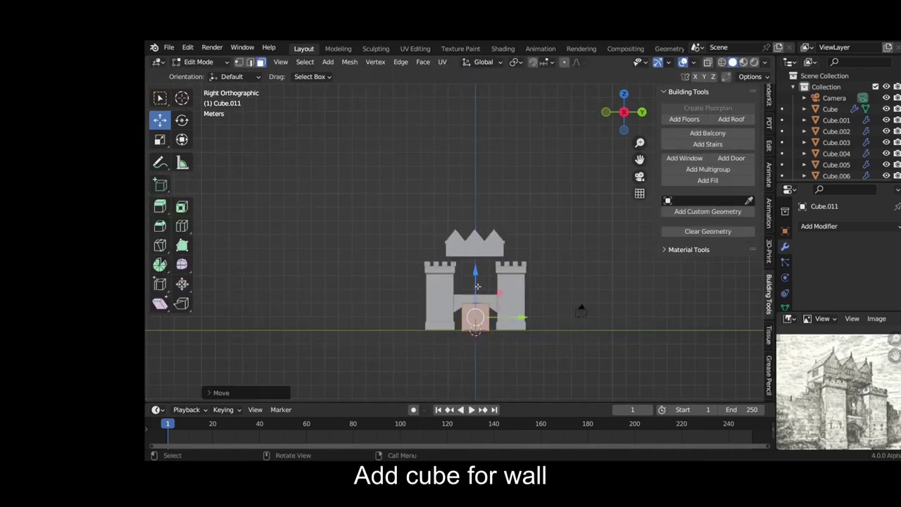
{"action": "key", "text": "g"}
{"action": "key", "text": "y"}
{"action": "left_click", "coordinate": [428, 343]}
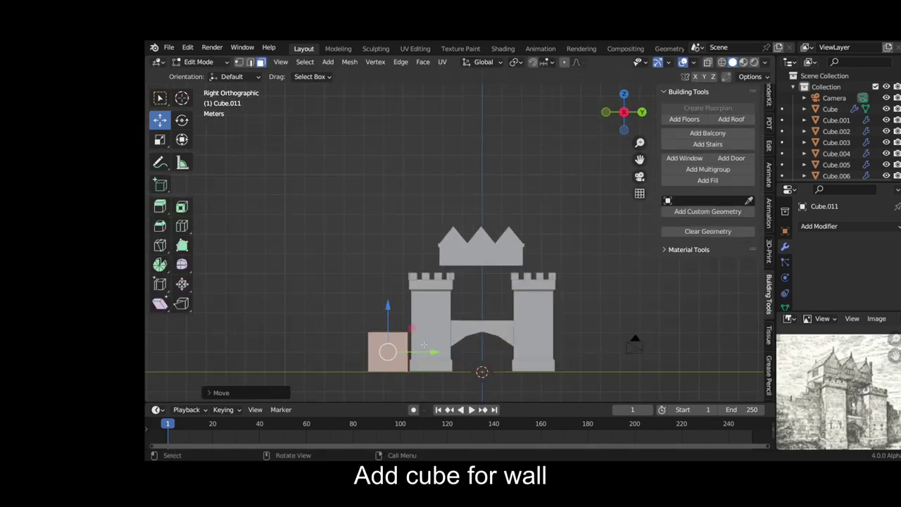
{"action": "middle_click_drag", "start_coordinate": [417, 331], "coordinate": [496, 369]}
{"action": "key", "text": "g"}
{"action": "key", "text": "y"}
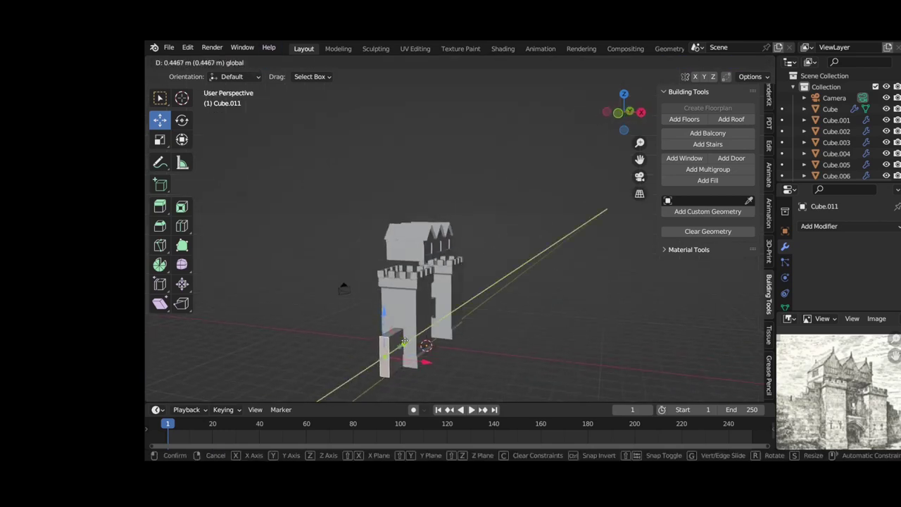
{"action": "left_click", "coordinate": [407, 340]}
{"action": "key", "text": "g"}
{"action": "key", "text": "z"}
{"action": "left_click", "coordinate": [368, 328]}
{"action": "middle_click_drag", "start_coordinate": [368, 328], "coordinate": [394, 331]}
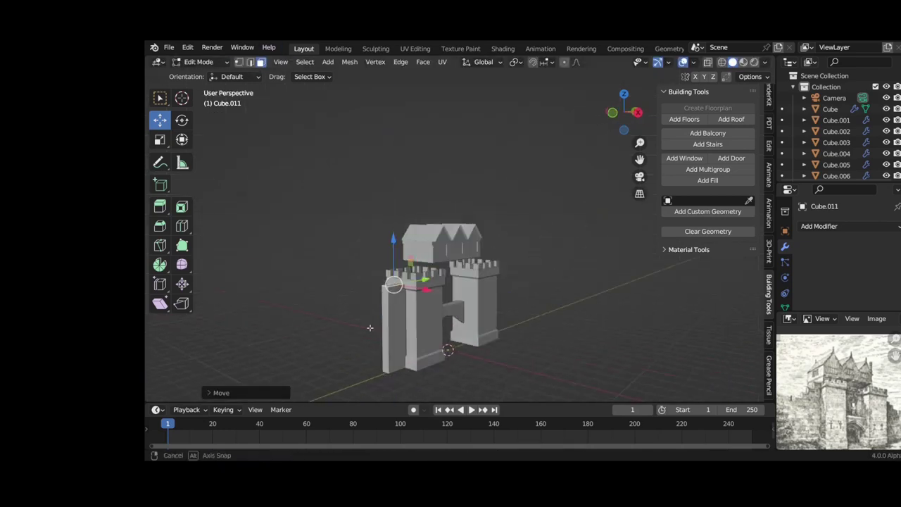
Step: Add edge loops to the slab and extrude a wall face outward to start the steps
{"action": "left_click_drag", "start_coordinate": [160, 211], "coordinate": [201, 232]}
{"action": "middle_click_drag", "start_coordinate": [201, 231], "coordinate": [298, 263]}
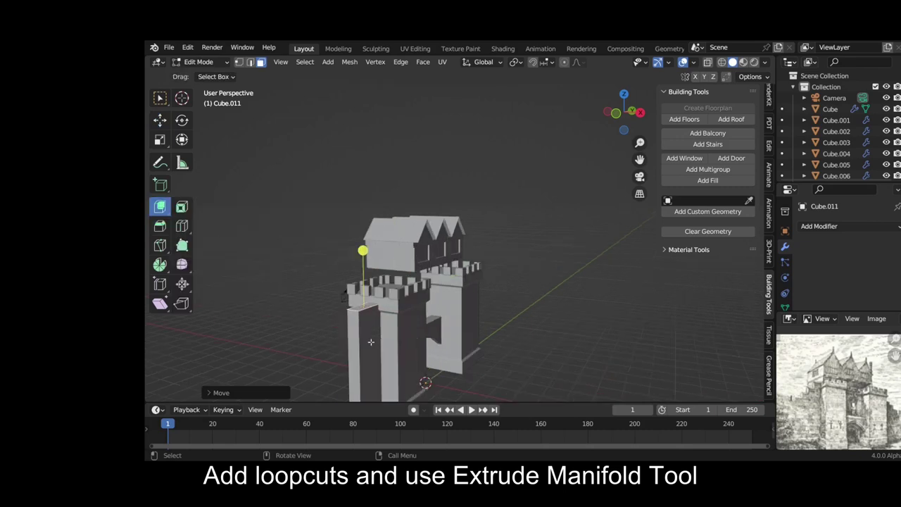
{"action": "key", "text": "ctrl+r"}
{"action": "left_click", "coordinate": [363, 317]}
{"action": "left_click", "coordinate": [364, 318]}
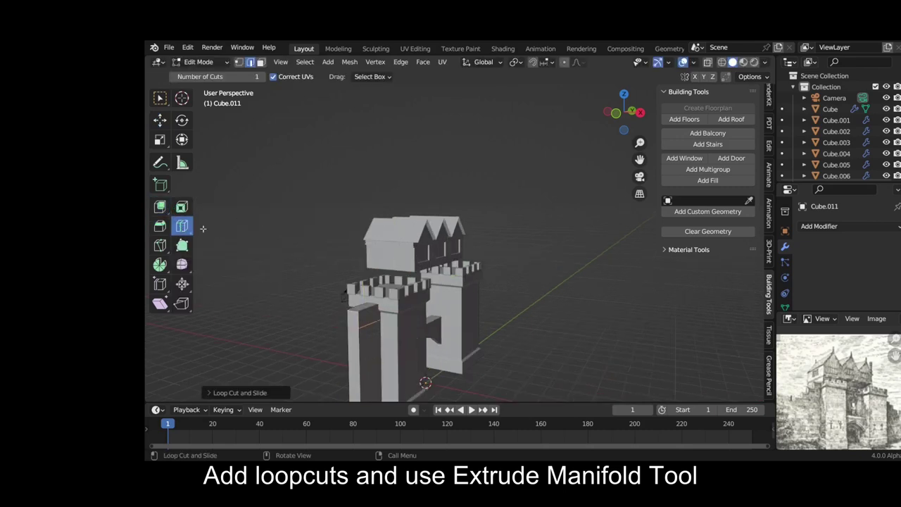
{"action": "mouse_move", "coordinate": [296, 338]}
{"action": "middle_mouse_down"}
{"action": "mouse_move", "coordinate": [331, 348]}
{"action": "mouse_move", "coordinate": [298, 350]}
{"action": "middle_mouse_up"}
{"action": "key", "text": "3"}
{"action": "left_click_drag", "start_coordinate": [357, 373], "coordinate": [346, 377]}
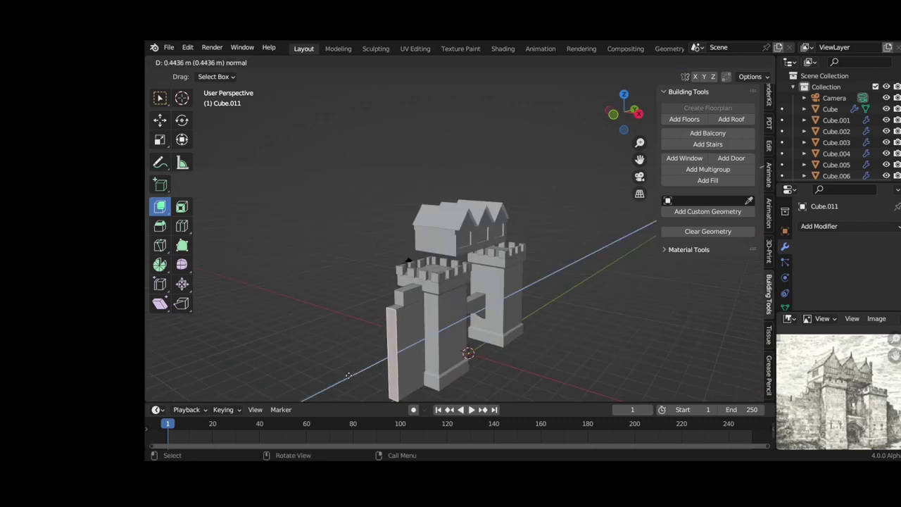
{"action": "left_click", "coordinate": [182, 225]}
{"action": "middle_click_drag", "start_coordinate": [509, 316], "coordinate": [376, 277]}
{"action": "mouse_move", "coordinate": [404, 353]}
{"action": "middle_mouse_down"}
{"action": "mouse_move", "coordinate": [411, 350]}
{"action": "mouse_move", "coordinate": [394, 352]}
{"action": "middle_mouse_up"}
{"action": "left_click", "coordinate": [398, 360]}
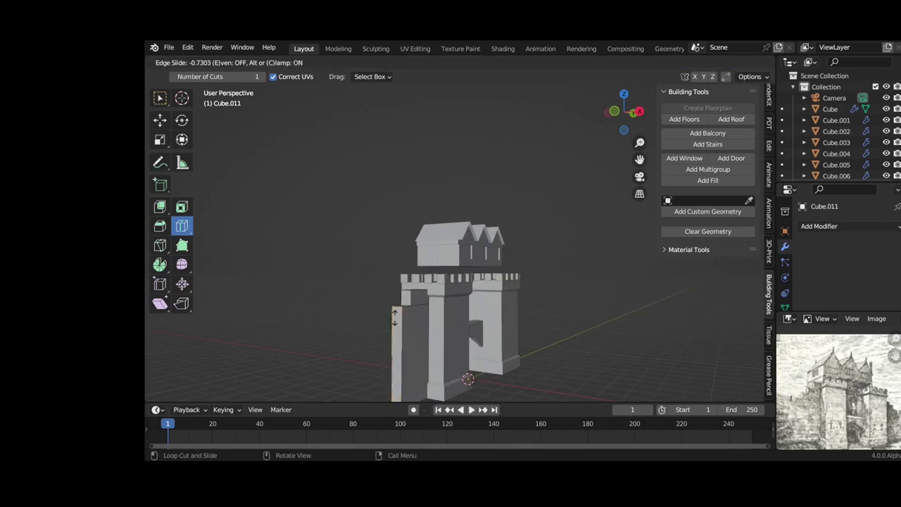
{"action": "left_click", "coordinate": [398, 359]}
Step: Extrude further side faces and add another loop cut to form the next wall steps
{"action": "left_click", "coordinate": [160, 206]}
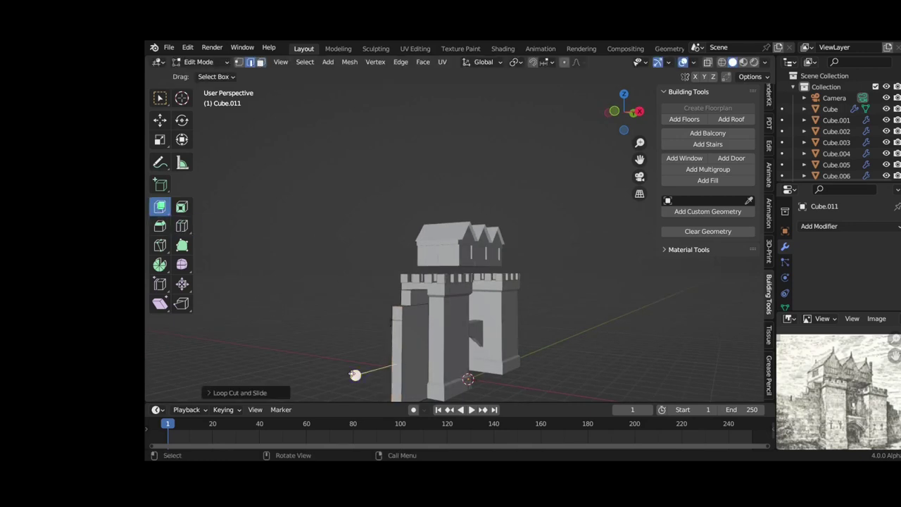
{"action": "middle_click_drag", "start_coordinate": [364, 345], "coordinate": [377, 331]}
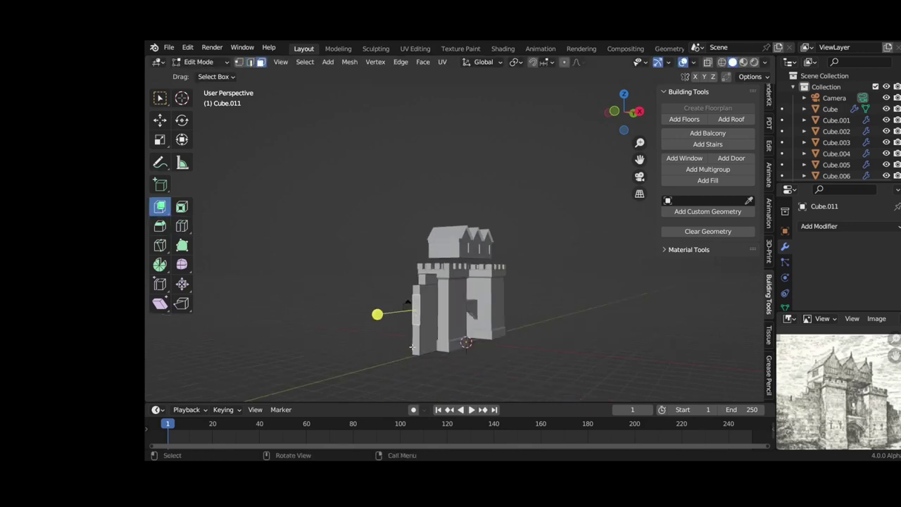
{"action": "key", "text": "e"}
{"action": "left_click", "coordinate": [401, 331]}
{"action": "scroll", "coordinate": [398, 345], "scroll_direction": "up", "scroll_amount": 2}
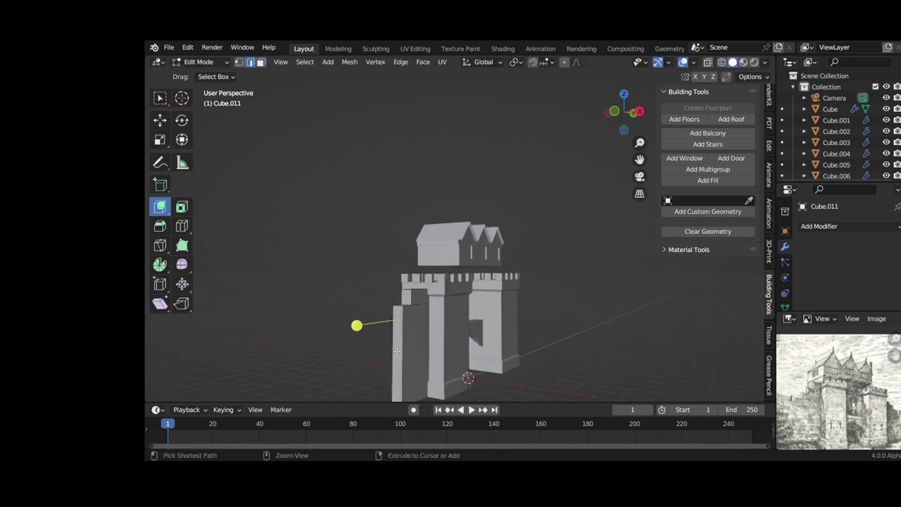
{"action": "key", "text": "e"}
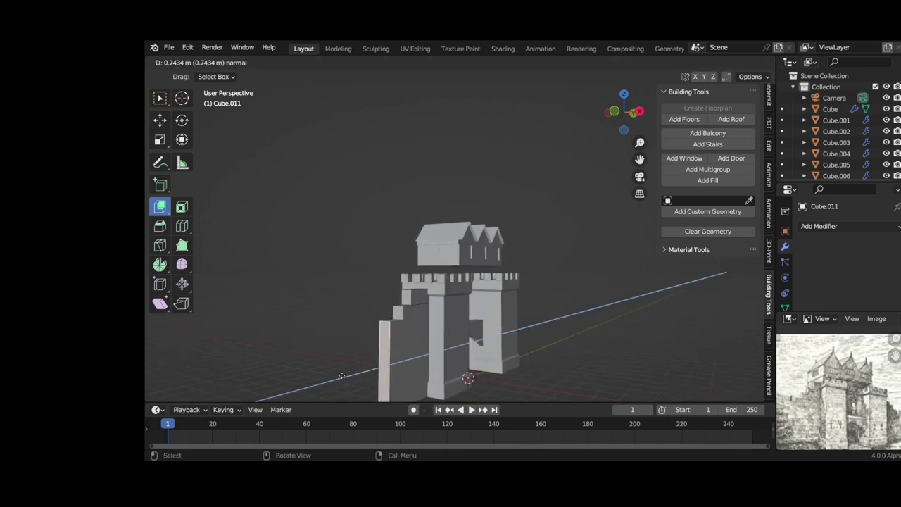
{"action": "left_click", "coordinate": [401, 331]}
{"action": "middle_click_drag", "start_coordinate": [394, 344], "coordinate": [422, 331]}
{"action": "left_click", "coordinate": [182, 226]}
{"action": "left_click_drag", "start_coordinate": [425, 325], "coordinate": [411, 294]}
{"action": "left_click", "coordinate": [162, 206]}
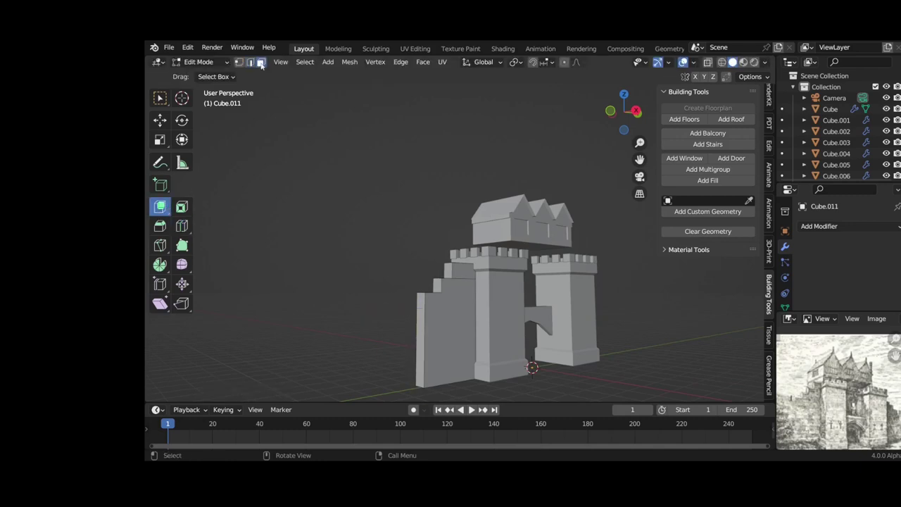
{"action": "left_click", "coordinate": [382, 353]}
{"action": "key", "text": "KP_0"}
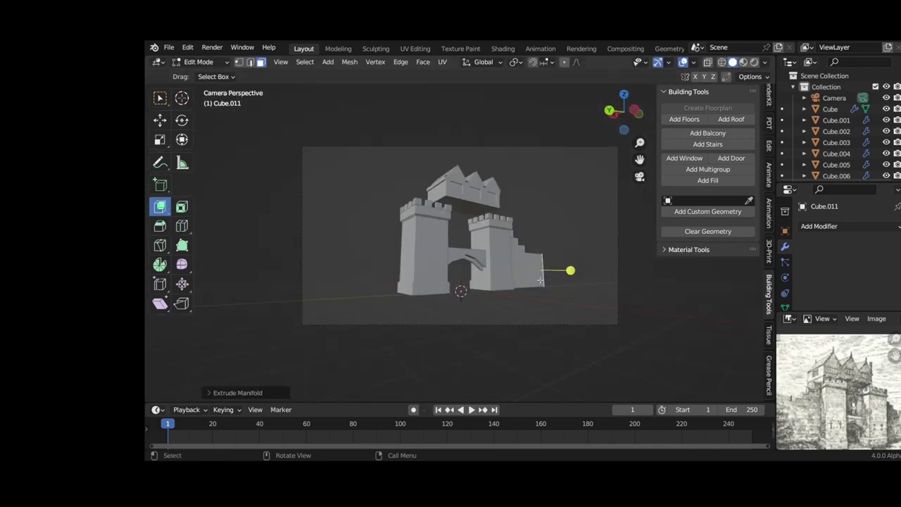
Step: Add a Mirror modifier on the Y axis so the stepped wall flanks both towers
{"action": "key", "text": "Tab"}
{"action": "left_click", "coordinate": [816, 226]}
{"action": "left_click", "coordinate": [671, 352]}
{"action": "left_click", "coordinate": [862, 261]}
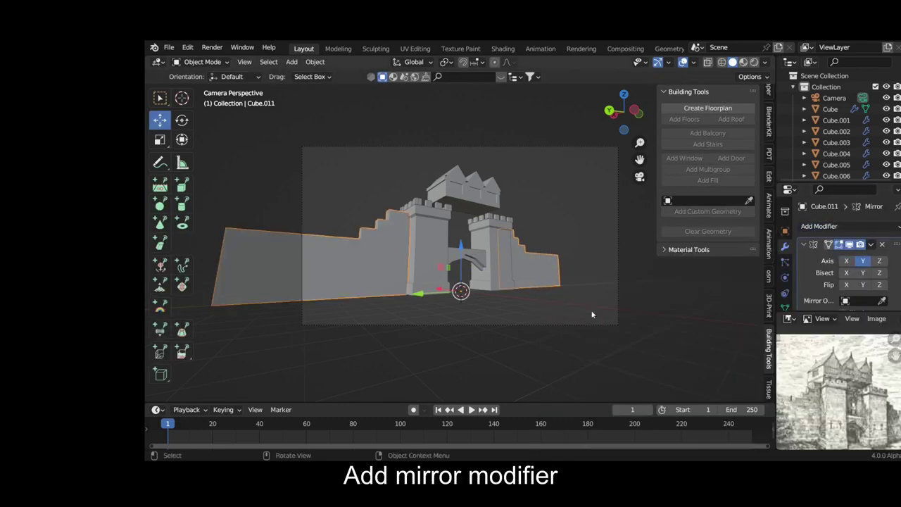
{"action": "middle_click_drag", "start_coordinate": [619, 323], "coordinate": [532, 325]}
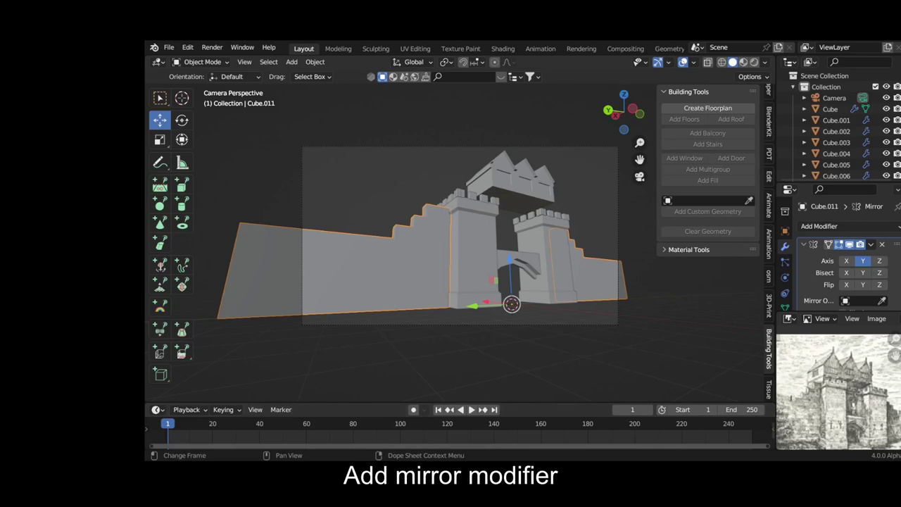
{"action": "key", "text": "shift+a"}
Step: Add a ground plane, enlarge and position it, and rotate it 90° on X
{"action": "key", "text": "s"}
{"action": "left_click", "coordinate": [344, 356]}
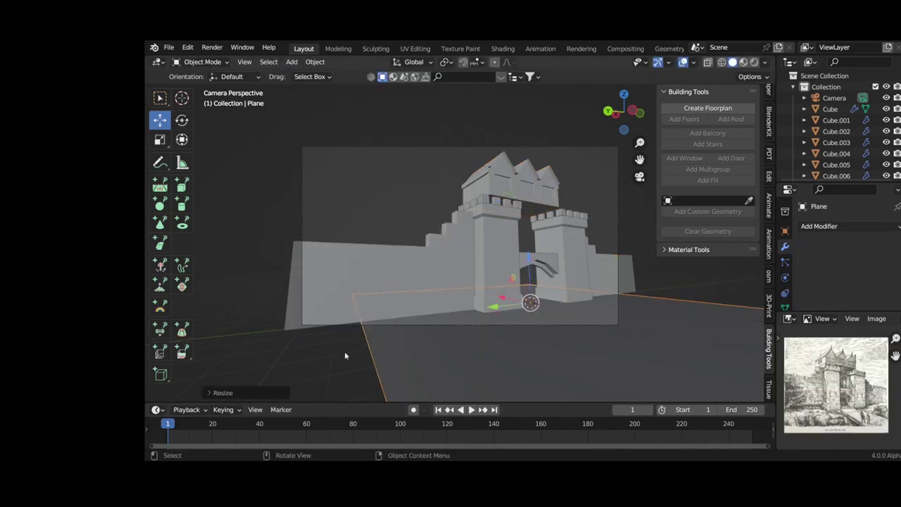
{"action": "key", "text": "g"}
{"action": "left_click", "coordinate": [564, 283]}
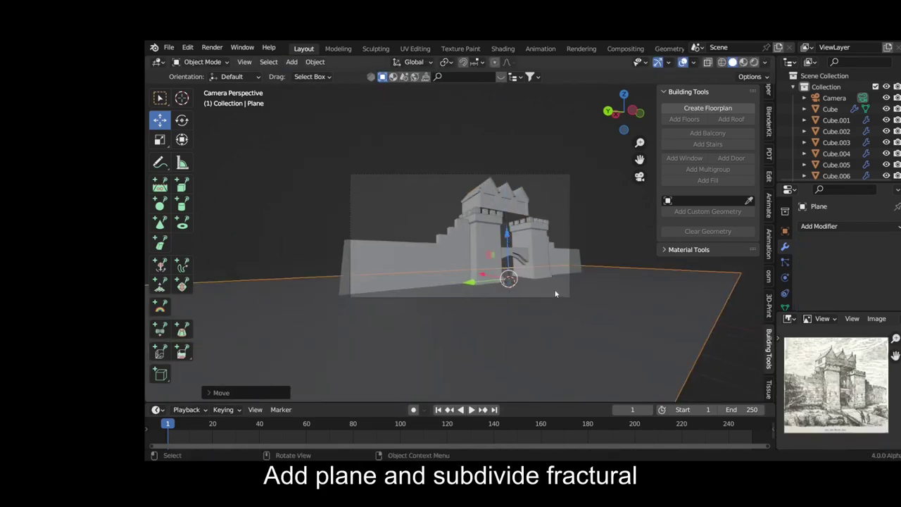
{"action": "type", "text": "rx90"}
{"action": "key", "text": "Return"}
Step: Subdivide the plane into smooth-shaded terrain: 25 cuts, fractal 0.070, along-normal 0.230
{"action": "key", "text": "Tab"}
{"action": "key", "text": "Tab"}
{"action": "key", "text": "ctrl+a"}
{"action": "key", "text": "Tab"}
{"action": "left_click", "coordinate": [400, 62]}
{"action": "left_click", "coordinate": [422, 122]}
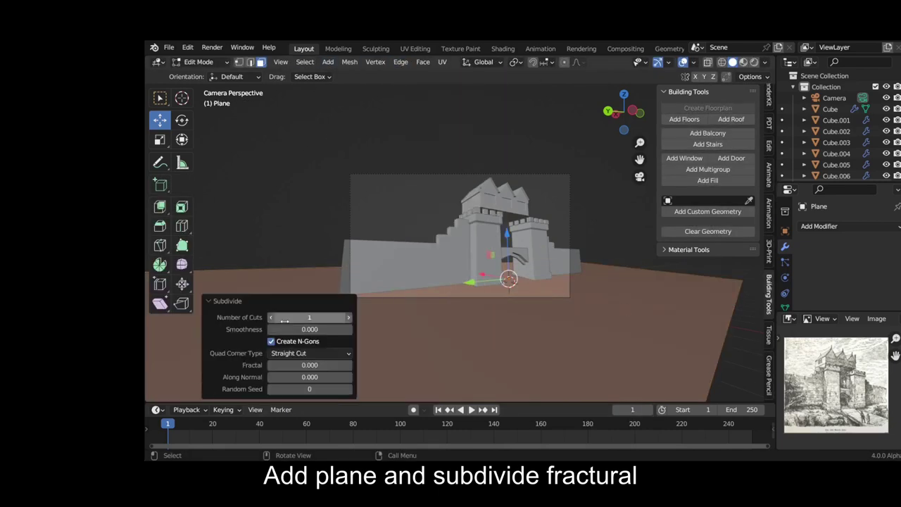
{"action": "double_click", "coordinate": [310, 317]}
{"action": "type", "text": "10"}
{"action": "double_click", "coordinate": [309, 365]}
{"action": "type", "text": "0.17"}
{"action": "mouse_move", "coordinate": [310, 329]}
{"action": "left_mouse_down"}
{"action": "mouse_move", "coordinate": [331, 329]}
{"action": "mouse_move", "coordinate": [338, 317]}
{"action": "left_mouse_up"}
{"action": "left_click_drag", "start_coordinate": [310, 389], "coordinate": [323, 389]}
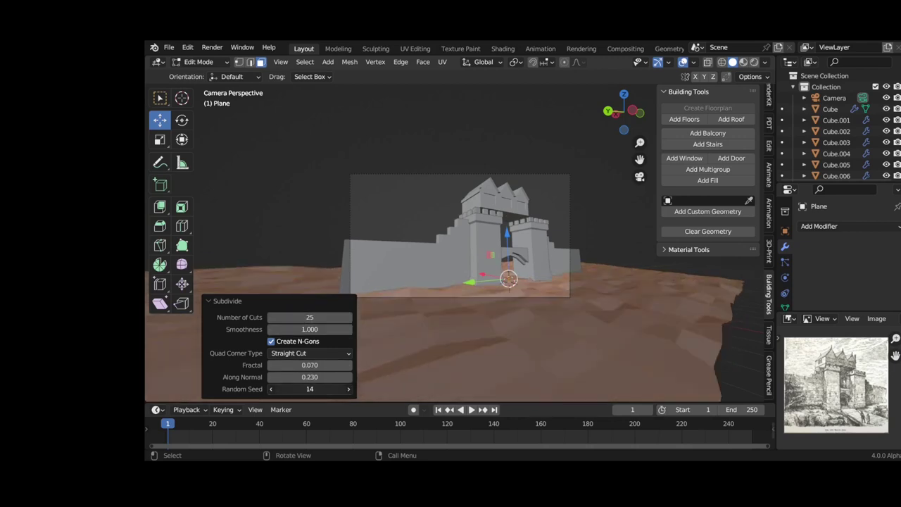
{"action": "key", "text": "Tab"}
{"action": "right_click", "coordinate": [541, 336]}
{"action": "left_click", "coordinate": [588, 360]}
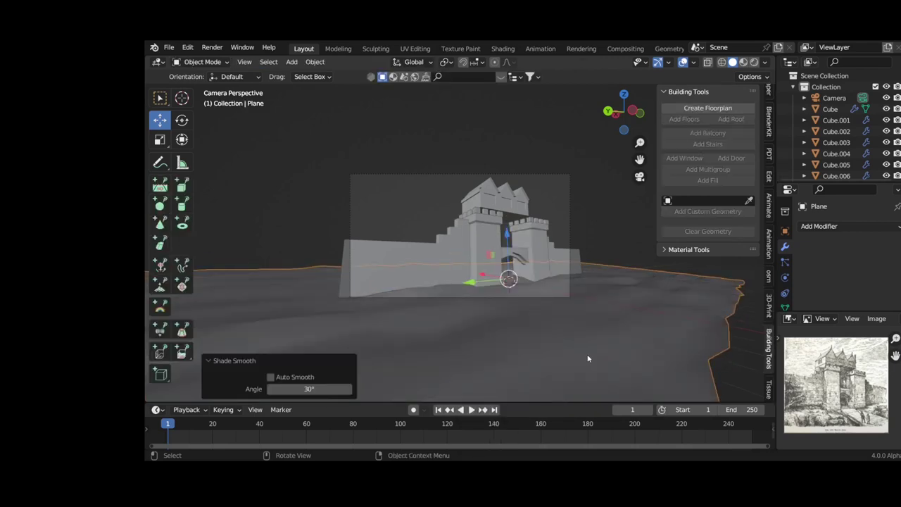
Step: Set render Resolution X to 1080 px to match Y, making the camera frame square
{"action": "left_click", "coordinate": [540, 174]}
{"action": "left_click", "coordinate": [786, 224]}
{"action": "left_click", "coordinate": [786, 239]}
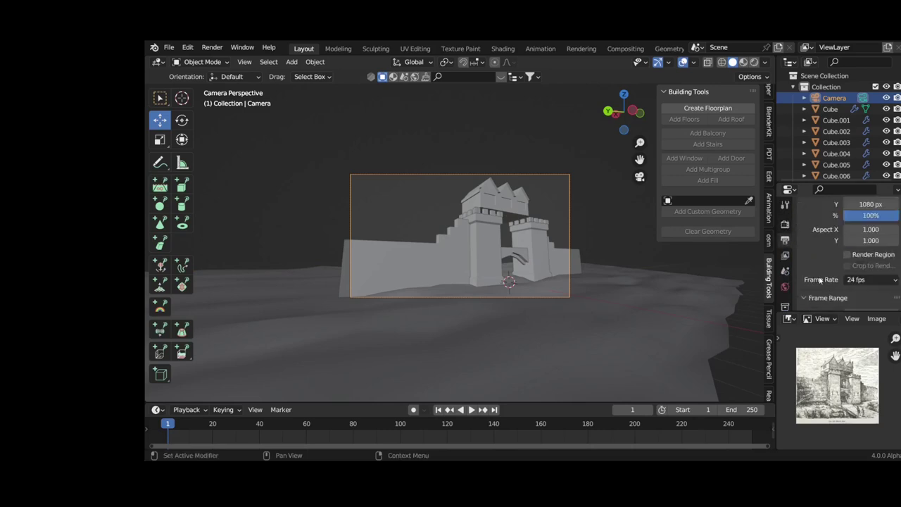
{"action": "scroll", "coordinate": [820, 281], "scroll_direction": "up", "scroll_amount": 2}
{"action": "left_click", "coordinate": [865, 225]}
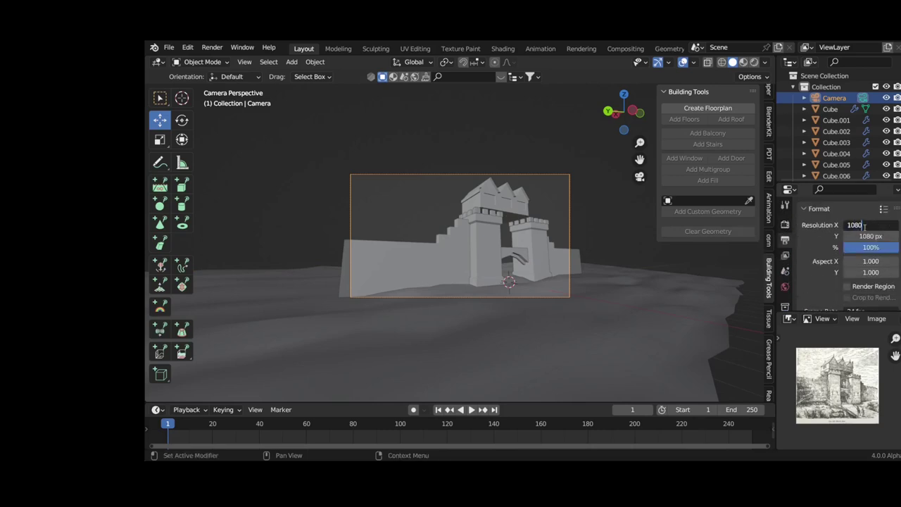
{"action": "key", "text": "Return"}
Step: Use Solid shading coloured by Material, with cavity on and shadow strength 0.657
{"action": "left_click", "coordinate": [744, 62]}
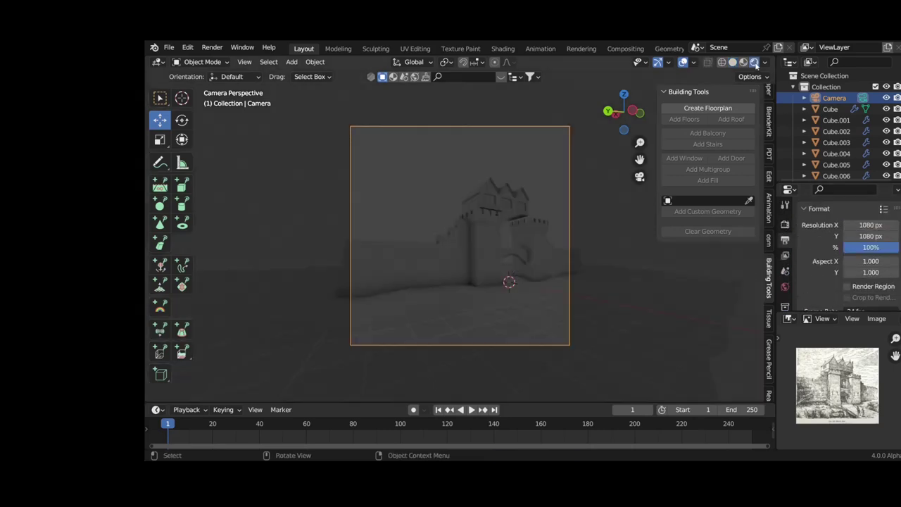
{"action": "left_click", "coordinate": [763, 63]}
{"action": "left_click", "coordinate": [732, 62]}
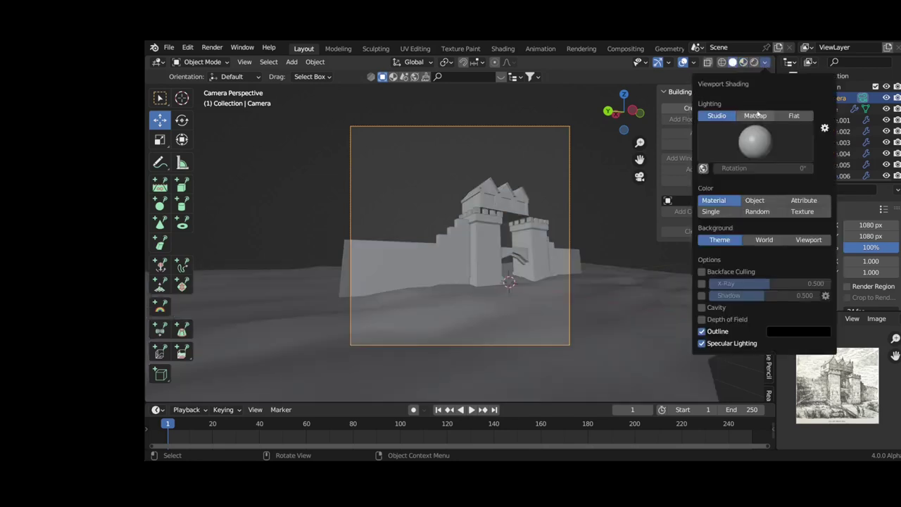
{"action": "left_click", "coordinate": [755, 115]}
{"action": "left_click", "coordinate": [755, 141]}
{"action": "left_click", "coordinate": [755, 188]}
{"action": "left_click", "coordinate": [713, 187]}
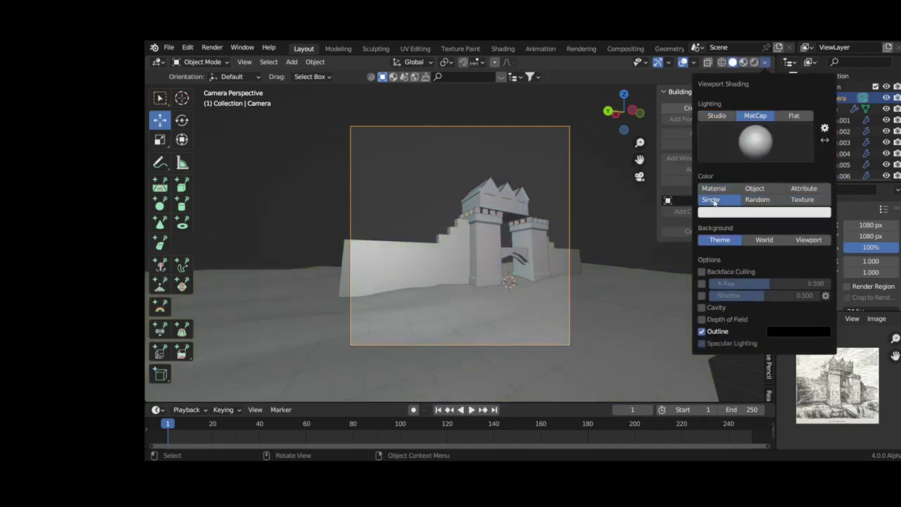
{"action": "left_click", "coordinate": [701, 283]}
{"action": "left_click", "coordinate": [701, 295]}
{"action": "left_click", "coordinate": [825, 283]}
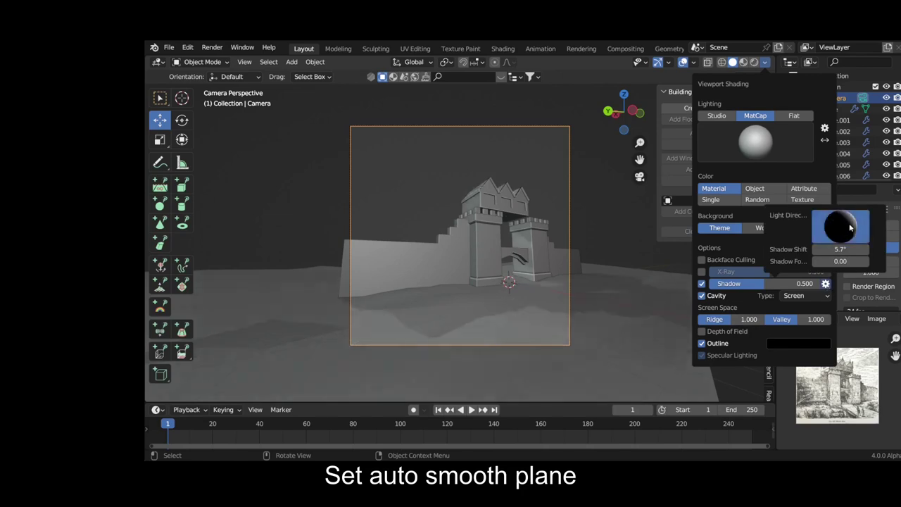
{"action": "left_click_drag", "start_coordinate": [841, 225], "coordinate": [874, 220]}
{"action": "left_click_drag", "start_coordinate": [774, 283], "coordinate": [802, 283]}
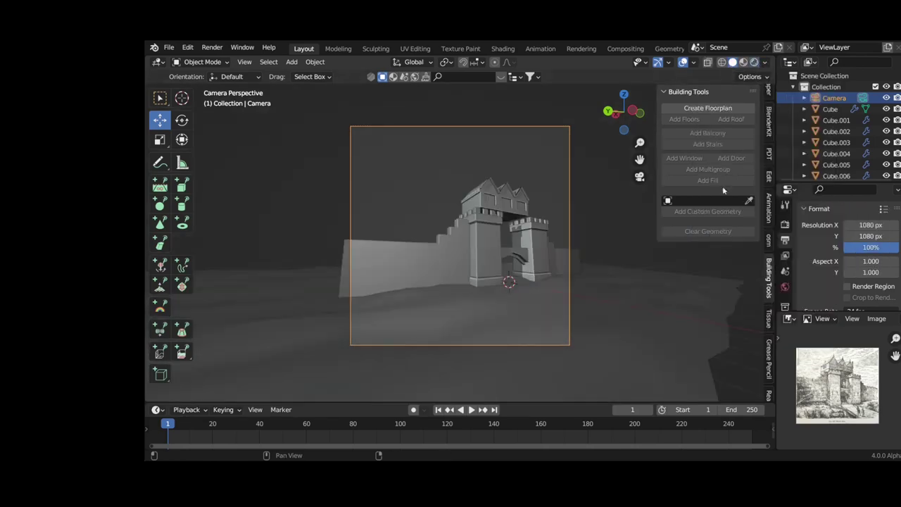
{"action": "left_click", "coordinate": [768, 96]}
{"action": "left_click", "coordinate": [769, 96]}
Step: Try Flat and MatCap viewport lighting, then settle on Studio lighting
{"action": "left_click", "coordinate": [765, 62]}
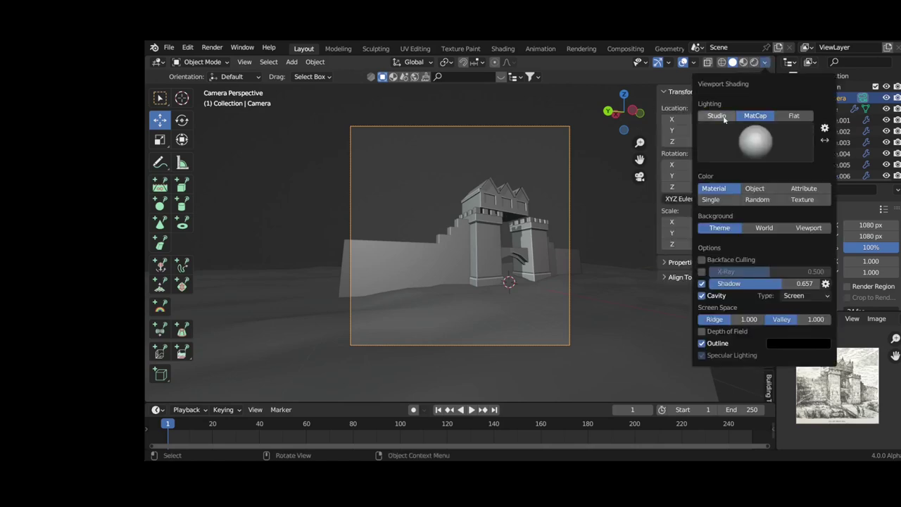
{"action": "left_click", "coordinate": [785, 212]}
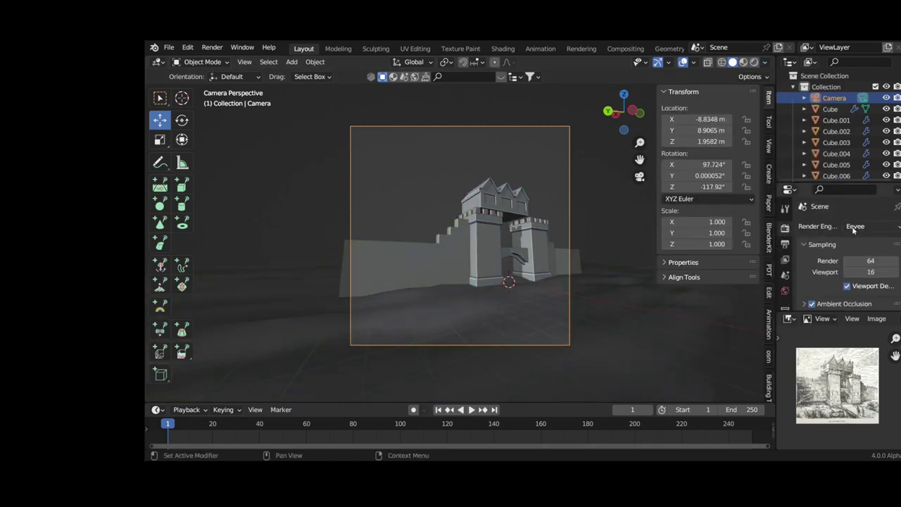
{"action": "scroll", "coordinate": [819, 282], "scroll_direction": "down", "scroll_amount": 2}
{"action": "scroll", "coordinate": [819, 281], "scroll_direction": "down", "scroll_amount": 2}
{"action": "left_click", "coordinate": [871, 211]}
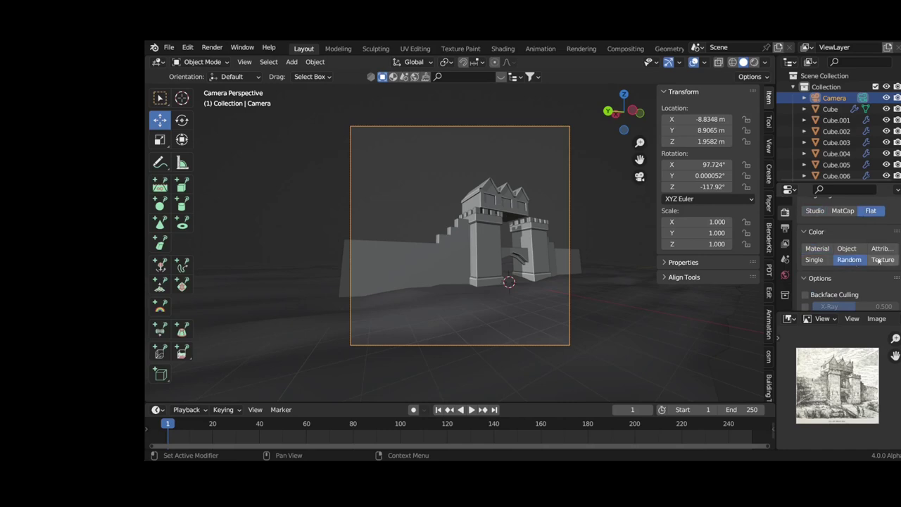
{"action": "left_click", "coordinate": [842, 210]}
{"action": "left_click", "coordinate": [843, 239]}
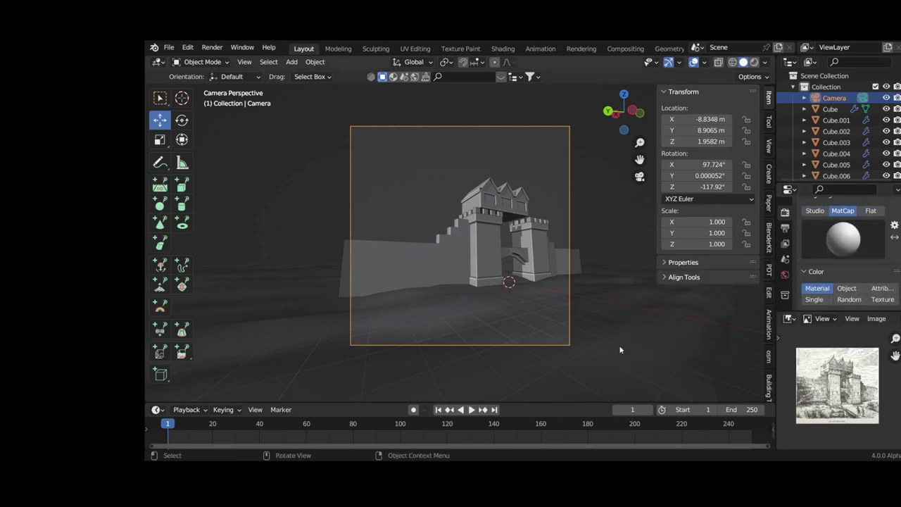
{"action": "left_click", "coordinate": [815, 211]}
{"action": "left_click", "coordinate": [830, 109]}
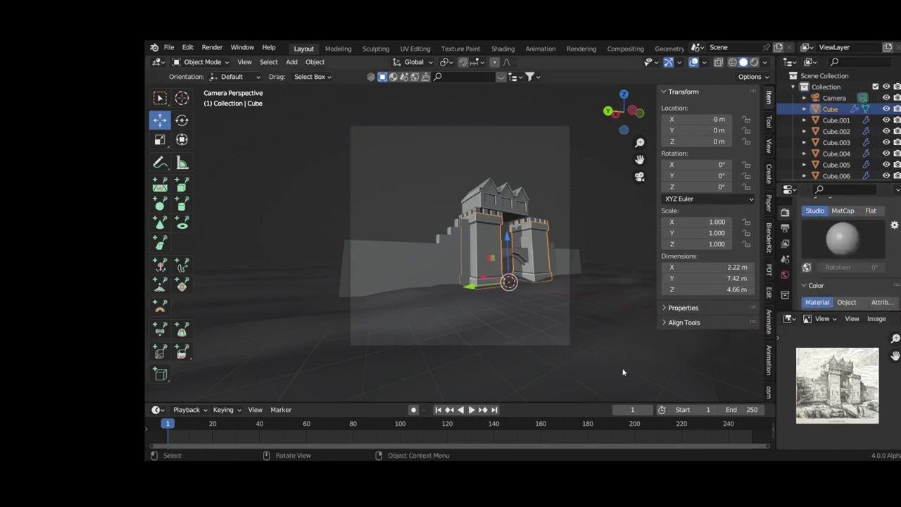
Step: Add an Object Line Art aligned to view with radius 0.09 m
{"action": "left_click", "coordinate": [292, 65]}
{"action": "left_click", "coordinate": [303, 261]}
{"action": "left_click", "coordinate": [303, 274]}
{"action": "left_click_drag", "start_coordinate": [458, 257], "coordinate": [479, 257]}
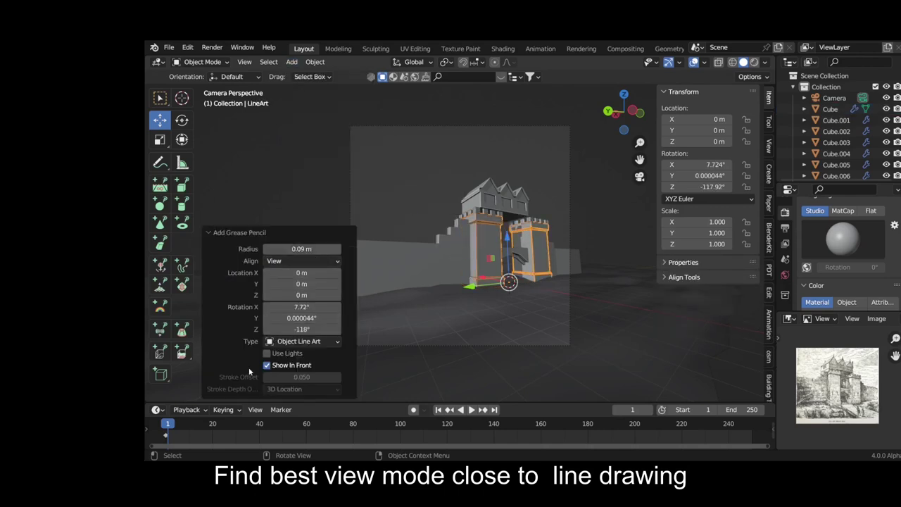
Step: Enlarge the properties area and adjust the line art's stroke and layer adjustment settings
{"action": "left_click_drag", "start_coordinate": [838, 312], "coordinate": [837, 359]}
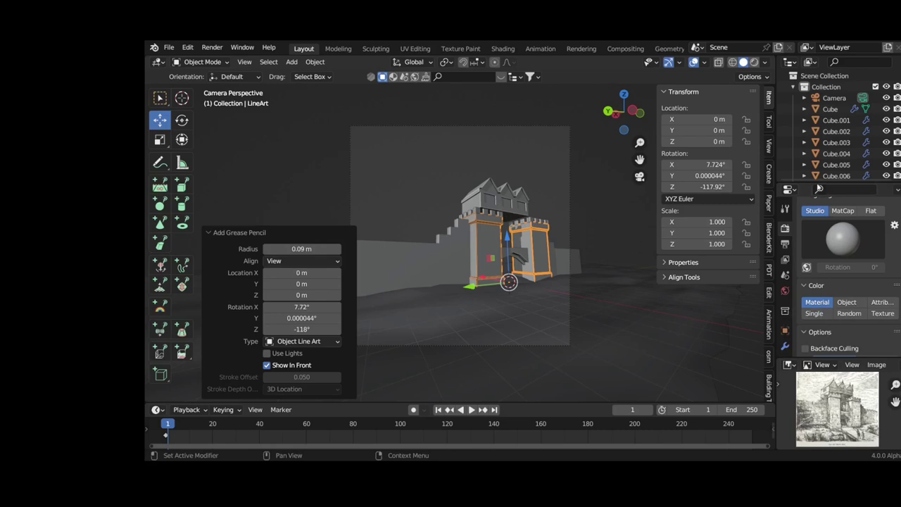
{"action": "left_click_drag", "start_coordinate": [837, 183], "coordinate": [837, 108]}
{"action": "left_click", "coordinate": [784, 133]}
{"action": "left_click", "coordinate": [769, 121]}
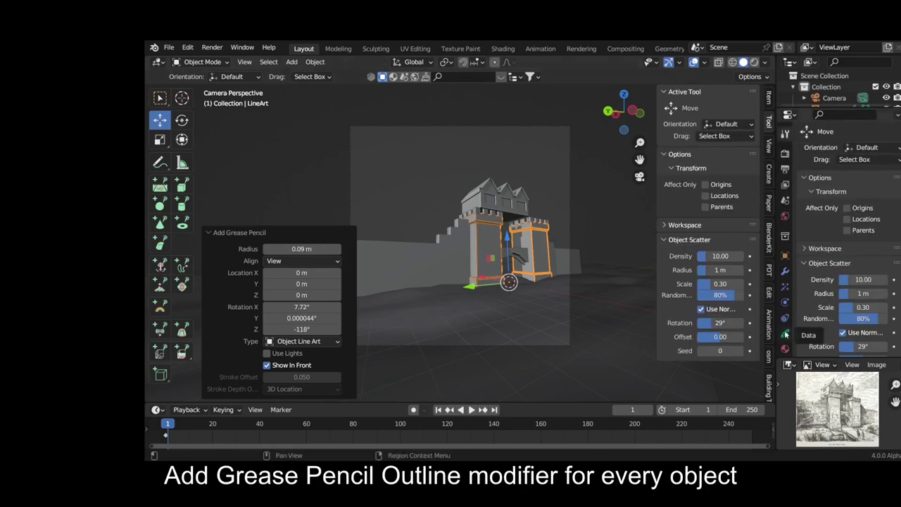
{"action": "left_click", "coordinate": [784, 333]}
{"action": "scroll", "coordinate": [844, 239], "scroll_direction": "down", "scroll_amount": 5}
{"action": "scroll", "coordinate": [844, 239], "scroll_direction": "down", "scroll_amount": 3}
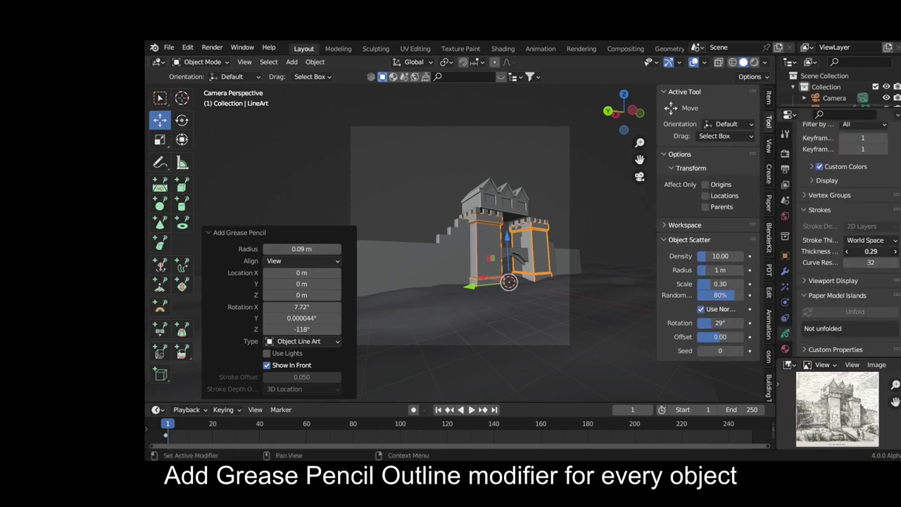
{"action": "scroll", "coordinate": [837, 247], "scroll_direction": "up", "scroll_amount": 5}
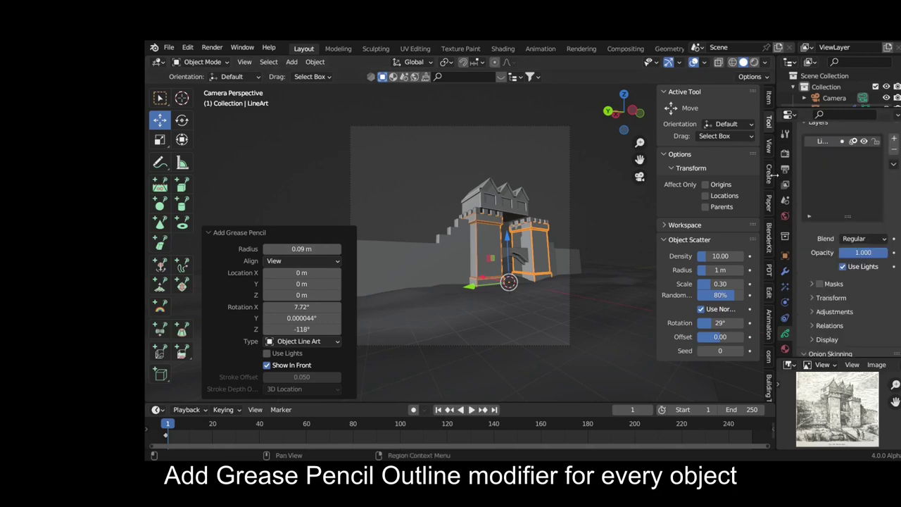
{"action": "left_click_drag", "start_coordinate": [776, 211], "coordinate": [740, 211]}
{"action": "left_click", "coordinate": [787, 280]}
{"action": "scroll", "coordinate": [809, 281], "scroll_direction": "down", "scroll_amount": 1}
Step: Add an Object Line Art outline for the gatehouse roof
{"action": "left_click", "coordinate": [479, 193]}
{"action": "left_click", "coordinate": [292, 62]}
{"action": "left_click", "coordinate": [415, 208]}
{"action": "scroll", "coordinate": [837, 296], "scroll_direction": "down", "scroll_amount": 3}
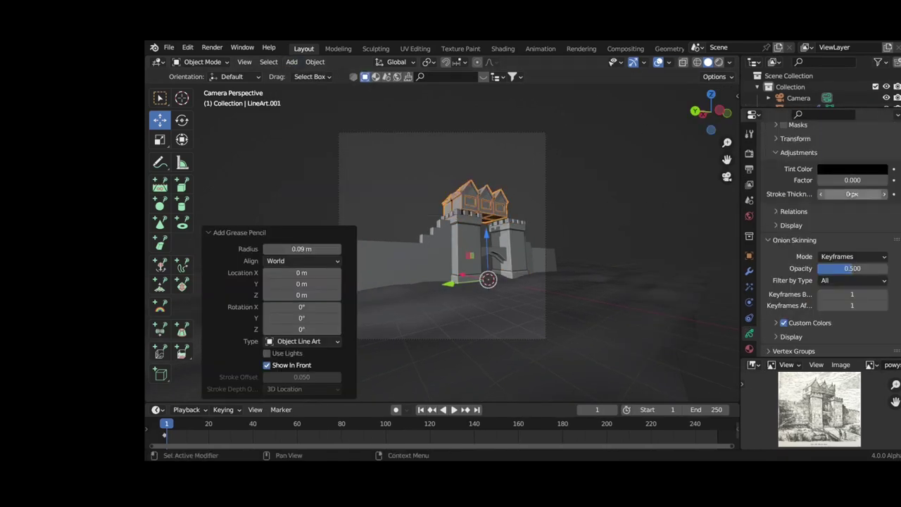
{"action": "scroll", "coordinate": [851, 268], "scroll_direction": "down", "scroll_amount": 1}
{"action": "scroll", "coordinate": [859, 239], "scroll_direction": "down", "scroll_amount": 1}
{"action": "scroll", "coordinate": [869, 211], "scroll_direction": "up", "scroll_amount": 2}
Step: Select the gate, then review the first line art's stroke settings
{"action": "left_click", "coordinate": [516, 265]}
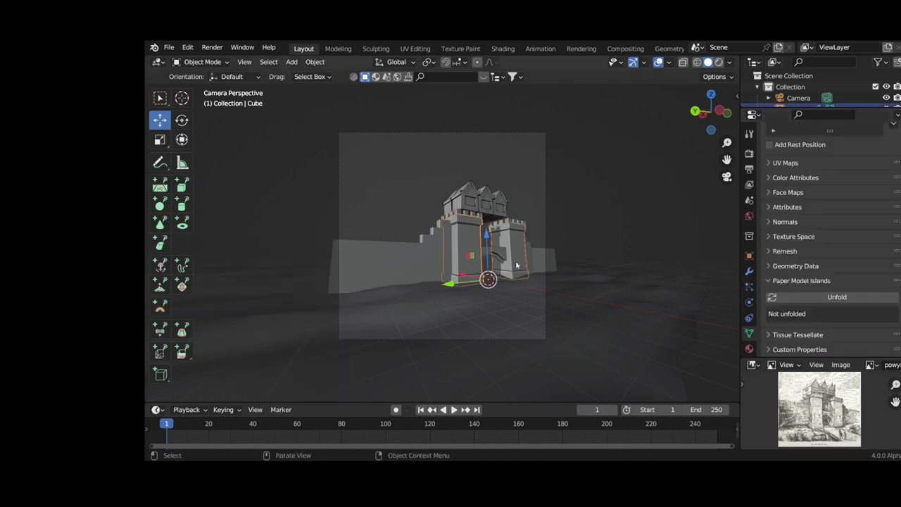
{"action": "left_click", "coordinate": [749, 133]}
{"action": "left_click", "coordinate": [519, 254]}
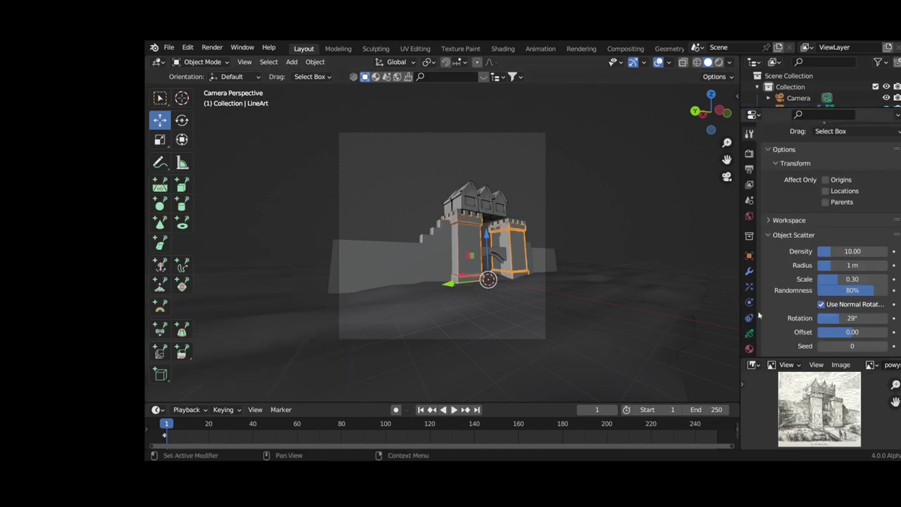
{"action": "left_click", "coordinate": [749, 332]}
{"action": "scroll", "coordinate": [860, 290], "scroll_direction": "down", "scroll_amount": 5}
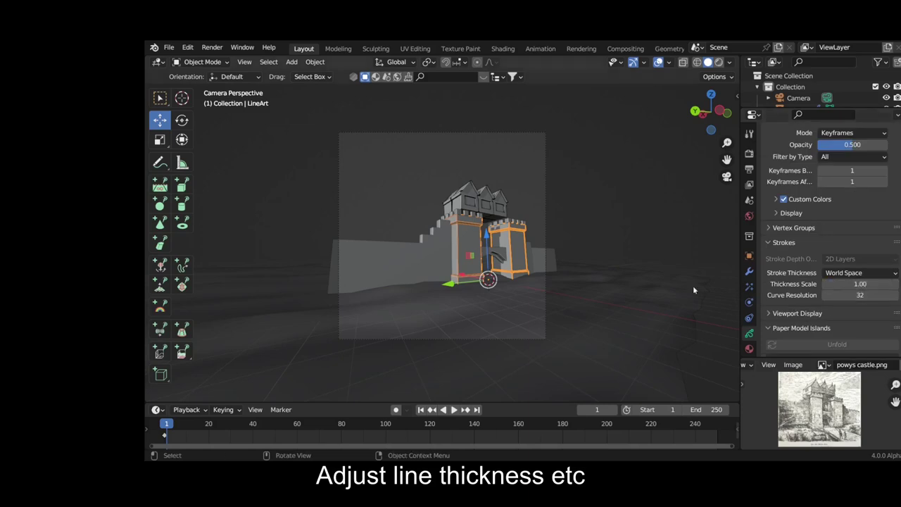
Step: Add Object Line Art outlines for the long castle wall and the arched gate
{"action": "left_click", "coordinate": [517, 260]}
{"action": "left_click", "coordinate": [291, 62]}
{"action": "left_click", "coordinate": [415, 209]}
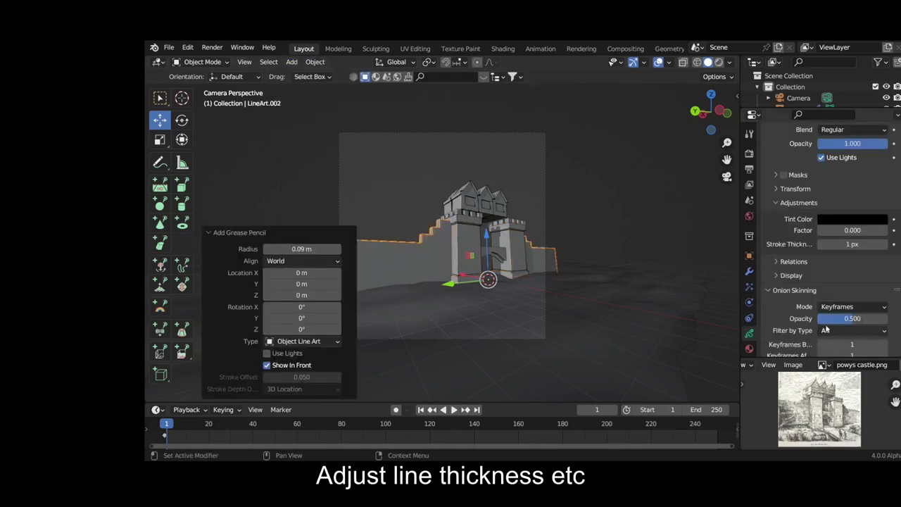
{"action": "left_click", "coordinate": [496, 254]}
{"action": "left_click", "coordinate": [291, 62]}
{"action": "left_click", "coordinate": [406, 209]}
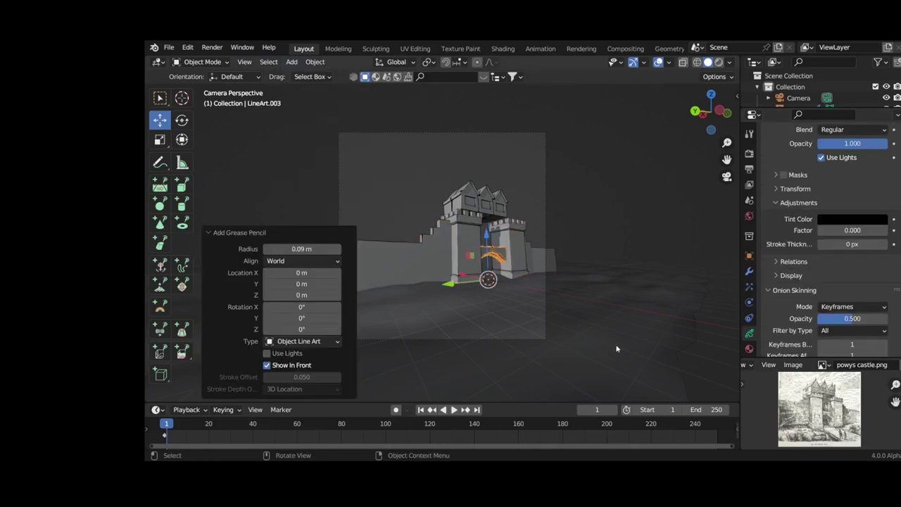
Step: Outline the ground plane with view-aligned line art at 1 px stroke thickness
{"action": "left_click", "coordinate": [585, 308]}
{"action": "left_click", "coordinate": [292, 62]}
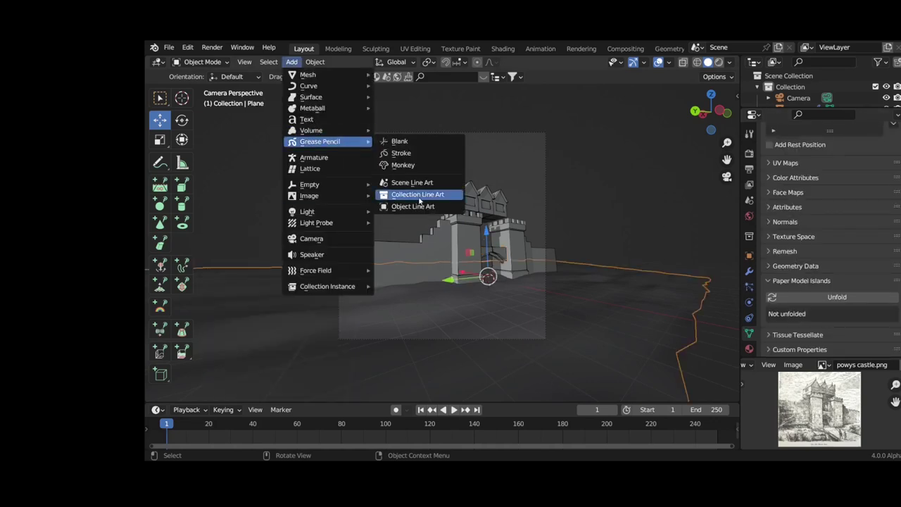
{"action": "left_click", "coordinate": [415, 209]}
{"action": "left_click", "coordinate": [339, 262]}
{"action": "left_click", "coordinate": [309, 276]}
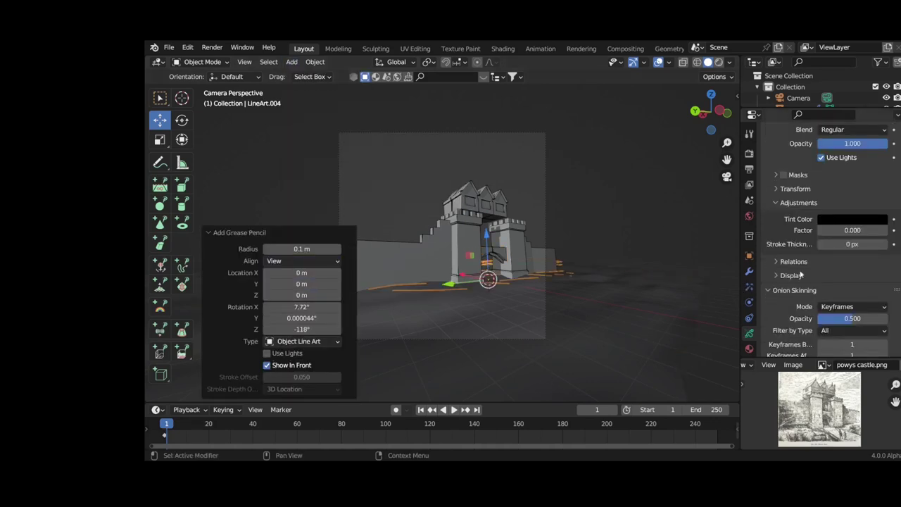
{"action": "left_click", "coordinate": [884, 244]}
{"action": "scroll", "coordinate": [802, 281], "scroll_direction": "down", "scroll_amount": 5}
{"action": "left_click", "coordinate": [860, 272]}
{"action": "scroll", "coordinate": [778, 292], "scroll_direction": "up", "scroll_amount": 3}
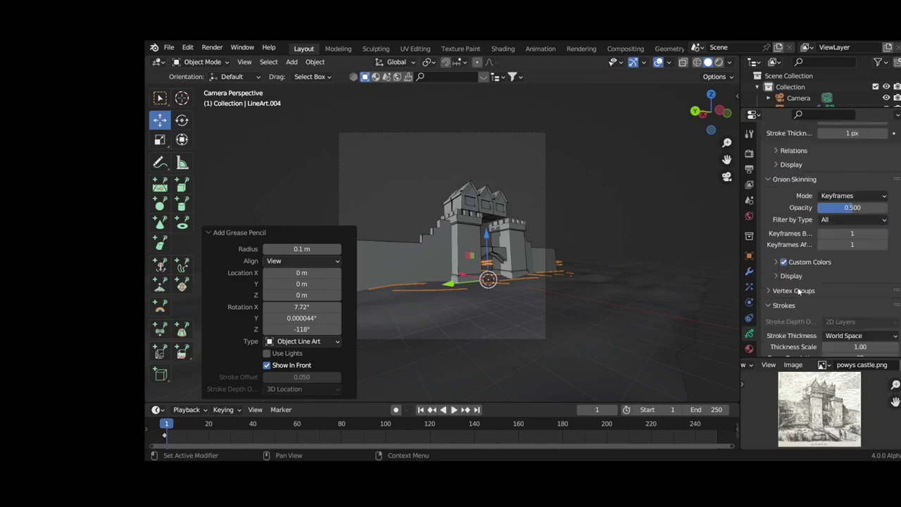
{"action": "scroll", "coordinate": [775, 278], "scroll_direction": "up", "scroll_amount": 4}
{"action": "scroll", "coordinate": [774, 266], "scroll_direction": "up", "scroll_amount": 5}
{"action": "scroll", "coordinate": [774, 266], "scroll_direction": "up", "scroll_amount": 4}
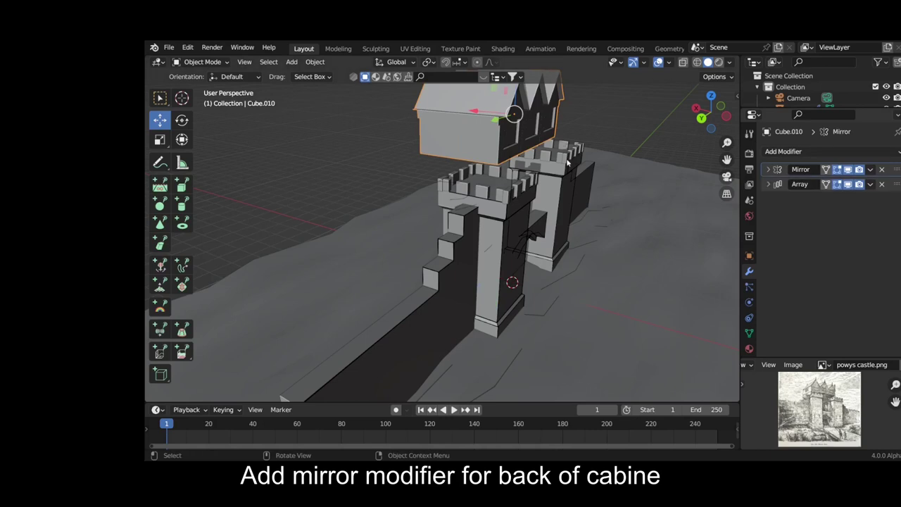
Step: Add an Object Line Art for the Cube.010 roof and view through the camera
{"action": "left_click", "coordinate": [292, 61]}
{"action": "left_click", "coordinate": [419, 205]}
{"action": "key", "text": "KP_0"}
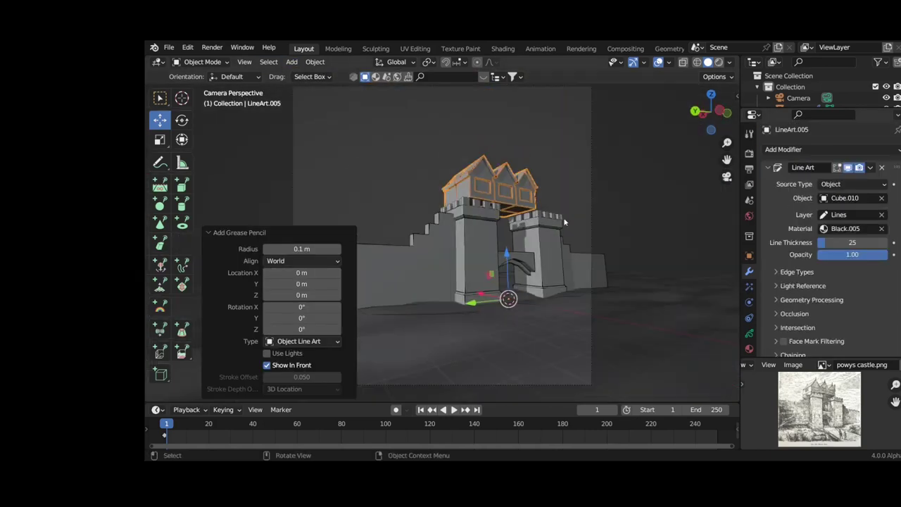
Step: Move the mirrored side wall's vertices along Y in Edit Mode
{"action": "left_click", "coordinate": [575, 254]}
{"action": "left_click", "coordinate": [556, 268]}
{"action": "key", "text": "Tab"}
{"action": "key", "text": "g"}
{"action": "key", "text": "y"}
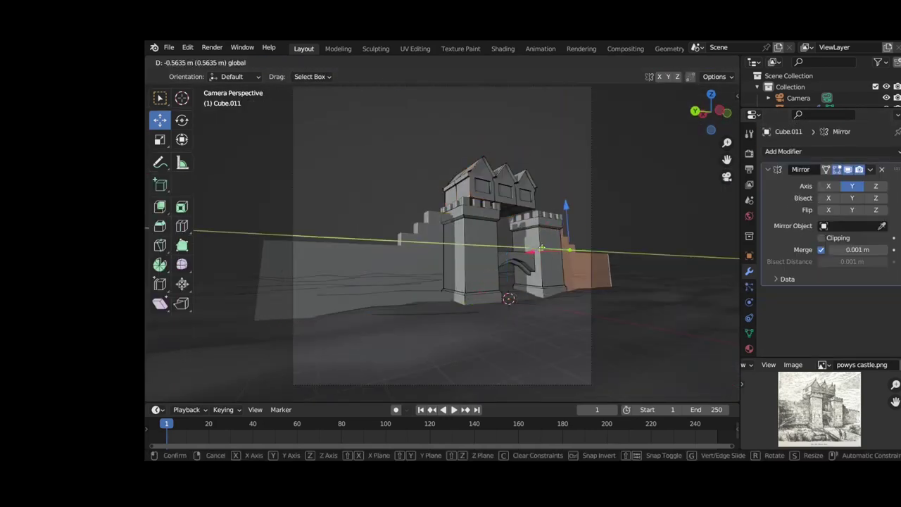
{"action": "left_click", "coordinate": [546, 247]}
Step: Shift the wall geometry along X and -0.14106 m in Y, then exit Edit Mode
{"action": "key", "text": "g"}
{"action": "key", "text": "x"}
{"action": "left_click", "coordinate": [563, 248]}
{"action": "mouse_move", "coordinate": [563, 248]}
{"action": "middle_mouse_down"}
{"action": "mouse_move", "coordinate": [577, 248]}
{"action": "mouse_move", "coordinate": [535, 295]}
{"action": "middle_mouse_up"}
{"action": "key", "text": "g"}
{"action": "key", "text": "y"}
{"action": "left_click", "coordinate": [577, 248]}
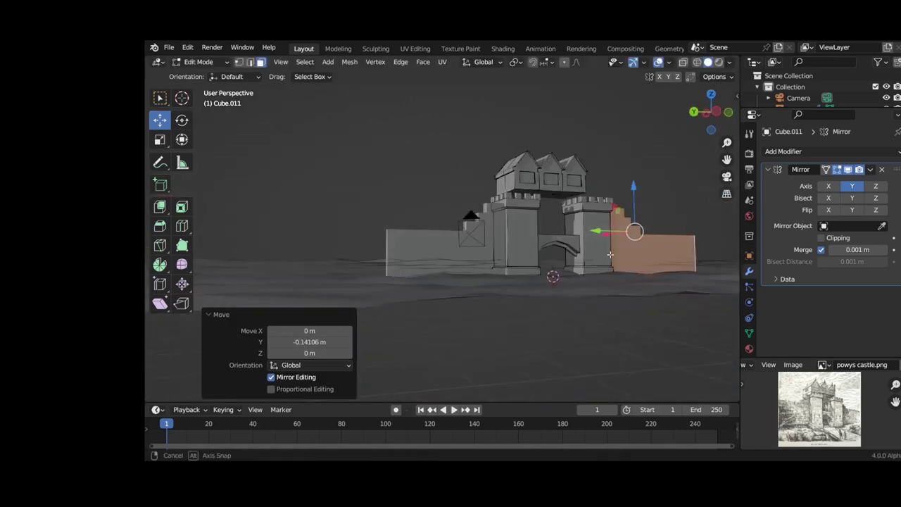
{"action": "key", "text": "KP_0"}
{"action": "key", "text": "Tab"}
Step: Slide the mirrored side wall 0.33535 m along X beside the gate
{"action": "left_click", "coordinate": [433, 229]}
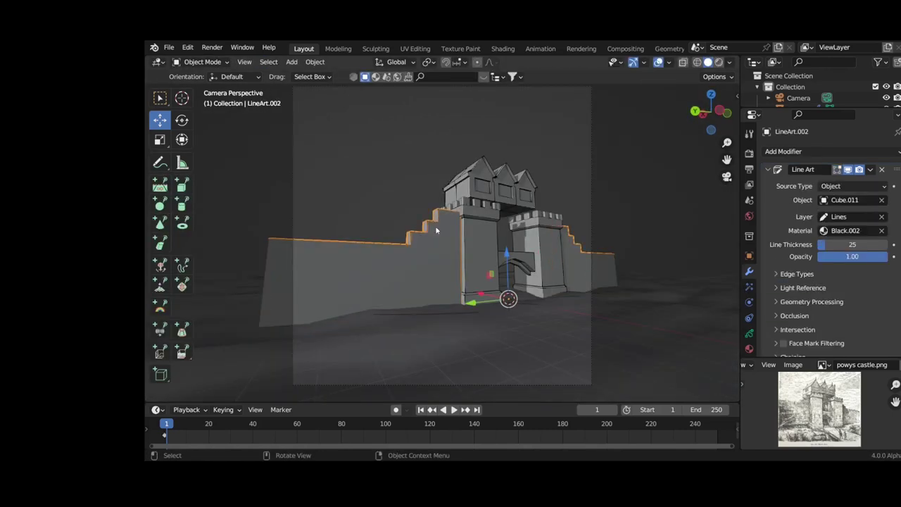
{"action": "left_click", "coordinate": [477, 294]}
{"action": "left_click_drag", "start_coordinate": [477, 293], "coordinate": [512, 293]}
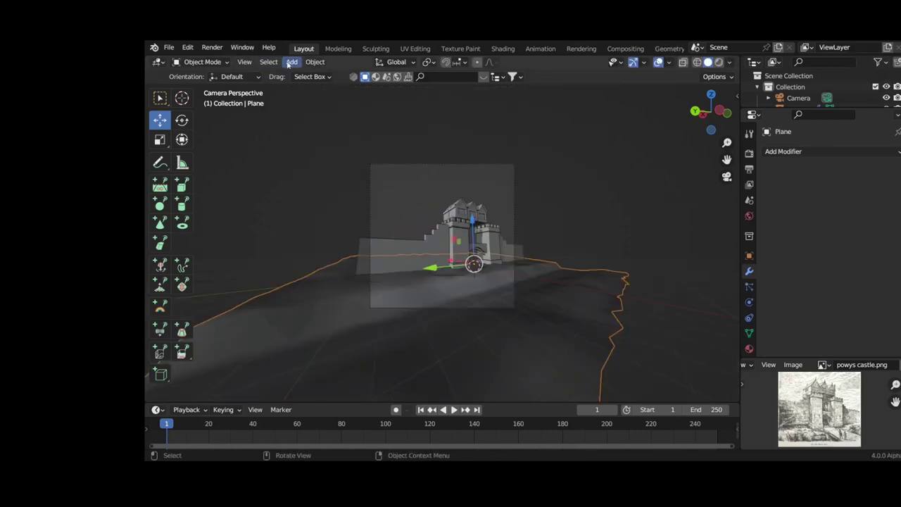
{"action": "left_click", "coordinate": [290, 62]}
Step: Add a plane and move and scale it into place for the bridge
{"action": "left_click", "coordinate": [396, 79]}
{"action": "key", "text": "g"}
{"action": "key", "text": "x"}
{"action": "left_click", "coordinate": [611, 284]}
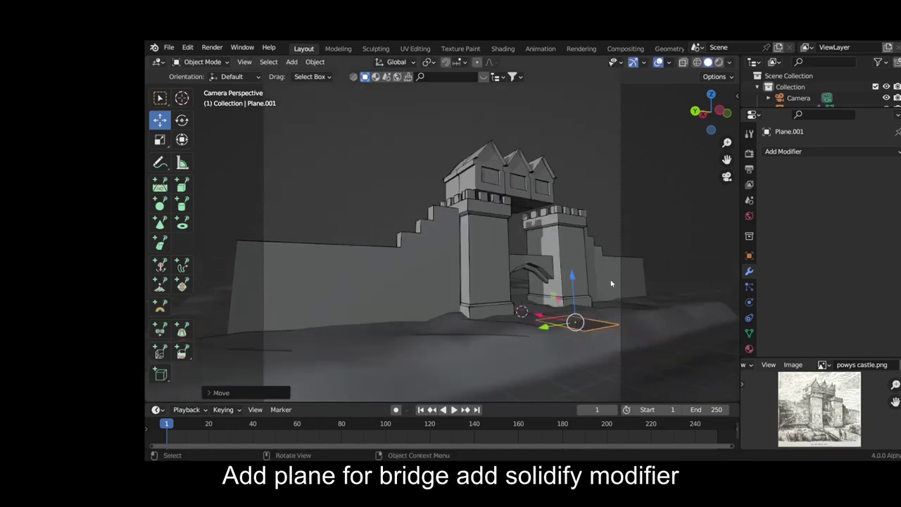
{"action": "key", "text": "s"}
{"action": "key", "text": "Escape"}
{"action": "key", "text": "s"}
{"action": "left_click", "coordinate": [613, 319]}
{"action": "key", "text": "g"}
{"action": "key", "text": "x"}
{"action": "key", "text": "y"}
{"action": "left_click", "coordinate": [584, 330]}
Step: Give the bridge slab a 0.17 m Solidify and its own Object Line Art
{"action": "middle_click_drag", "start_coordinate": [584, 331], "coordinate": [498, 384]}
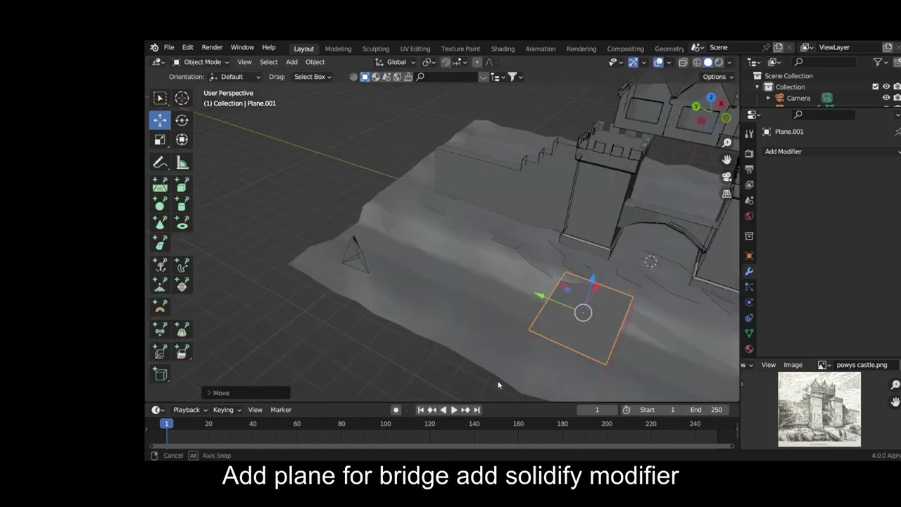
{"action": "key", "text": "g"}
{"action": "key", "text": "y"}
{"action": "left_click", "coordinate": [584, 317]}
{"action": "middle_click_drag", "start_coordinate": [584, 316], "coordinate": [612, 322]}
{"action": "left_click", "coordinate": [782, 151]}
{"action": "left_click", "coordinate": [662, 342]}
{"action": "key", "text": "KP_0"}
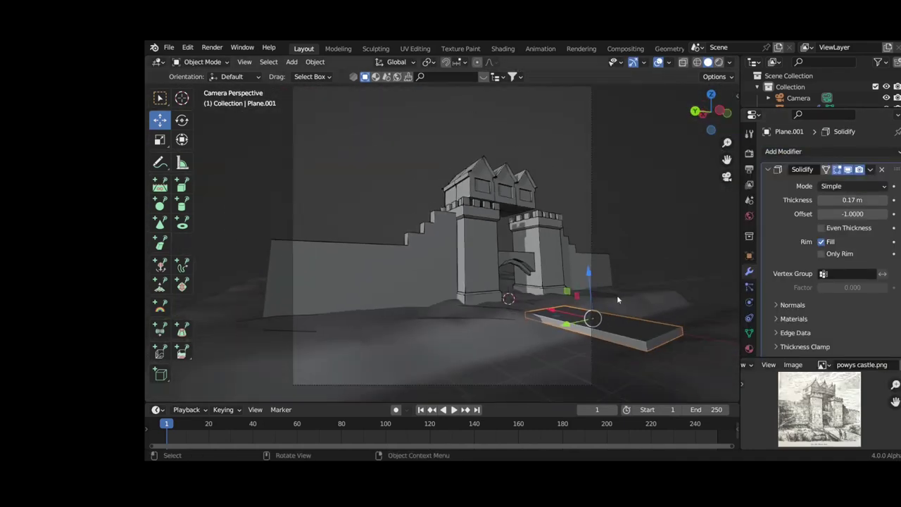
{"action": "left_click_drag", "start_coordinate": [583, 304], "coordinate": [597, 301]}
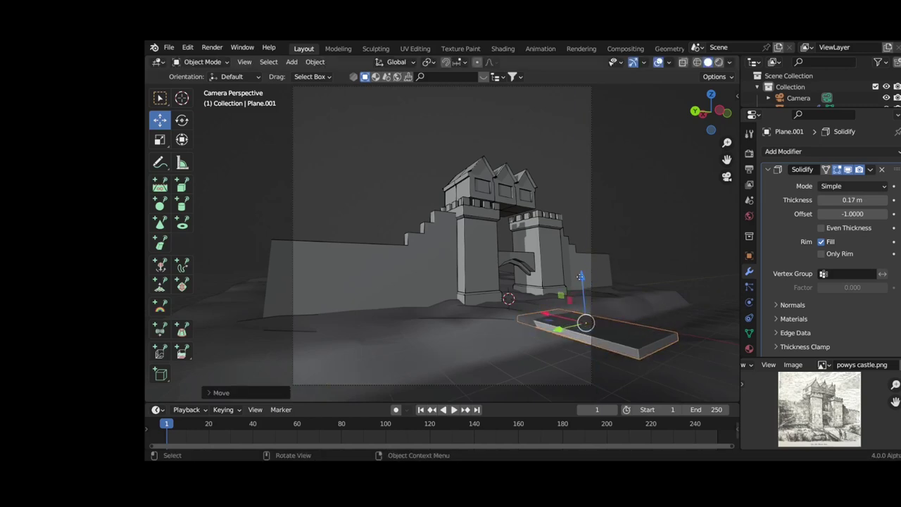
{"action": "left_click", "coordinate": [291, 61]}
{"action": "left_click", "coordinate": [411, 207]}
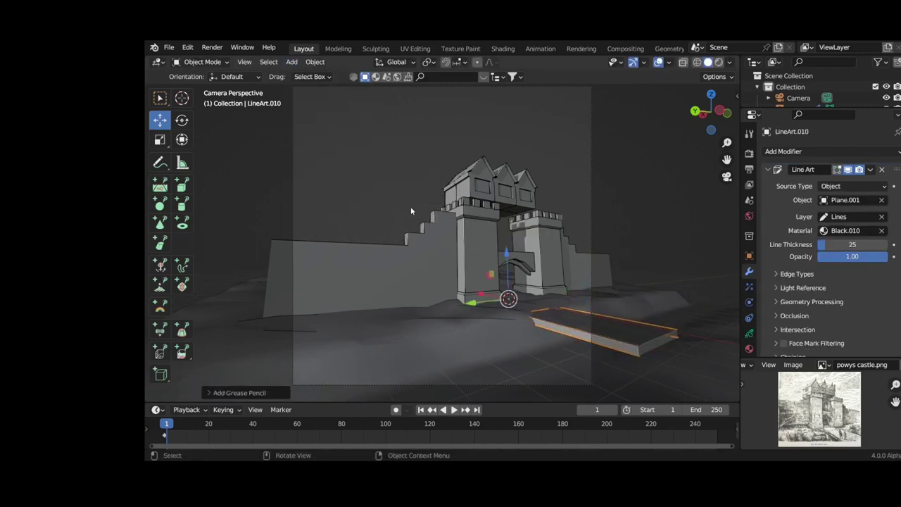
Step: Separate the river faces from the terrain into their own object, Plane.002
{"action": "left_click", "coordinate": [516, 344]}
{"action": "key", "text": "Tab"}
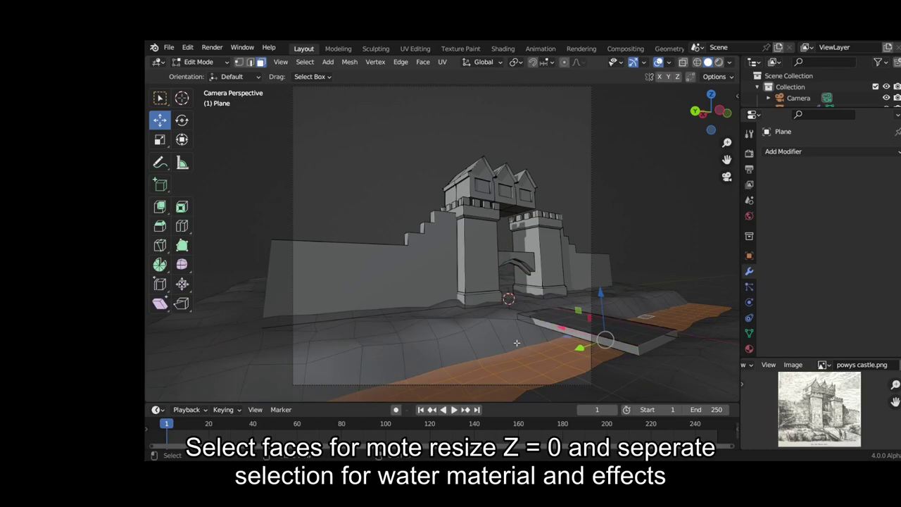
{"action": "key", "text": "p"}
{"action": "left_click", "coordinate": [516, 343]}
{"action": "key", "text": "Tab"}
{"action": "left_click", "coordinate": [542, 367]}
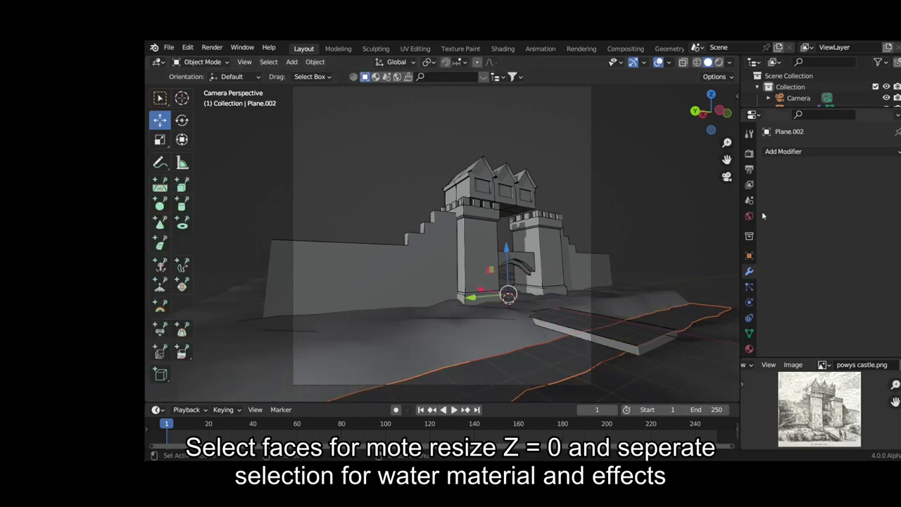
{"action": "left_click", "coordinate": [749, 215]}
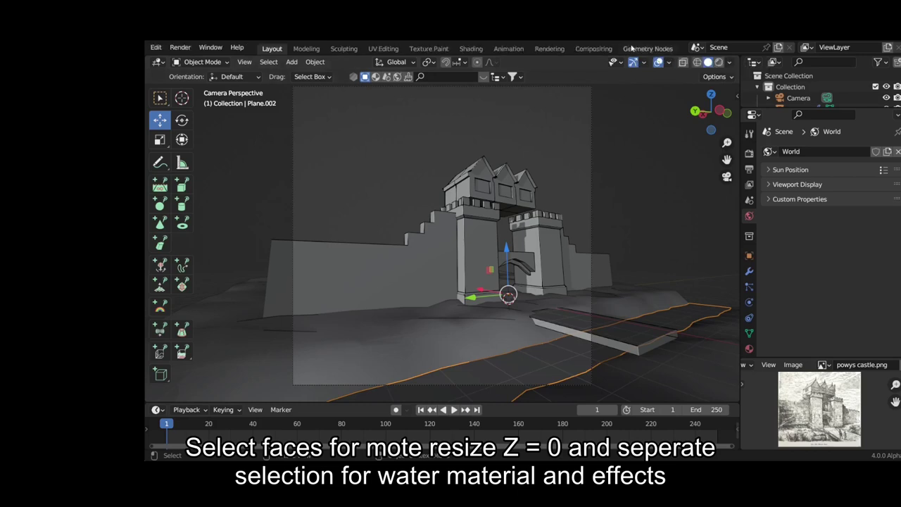
{"action": "scroll", "coordinate": [634, 48], "scroll_direction": "down", "scroll_amount": 3}
{"action": "left_click", "coordinate": [668, 48]}
Step: Drag TREEtot from the 280Files asset library and place it left of the gateway
{"action": "middle_click_drag", "start_coordinate": [647, 282], "coordinate": [634, 253]}
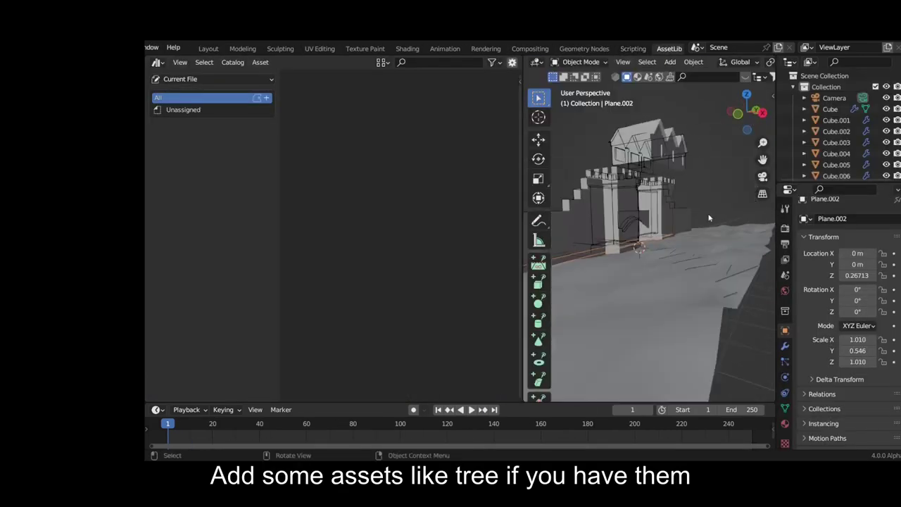
{"action": "left_click", "coordinate": [238, 79]}
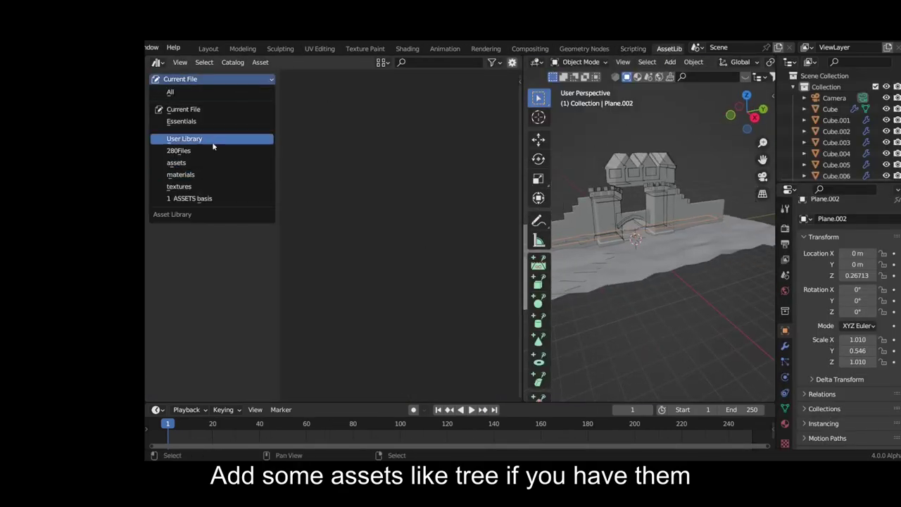
{"action": "left_click", "coordinate": [181, 151]}
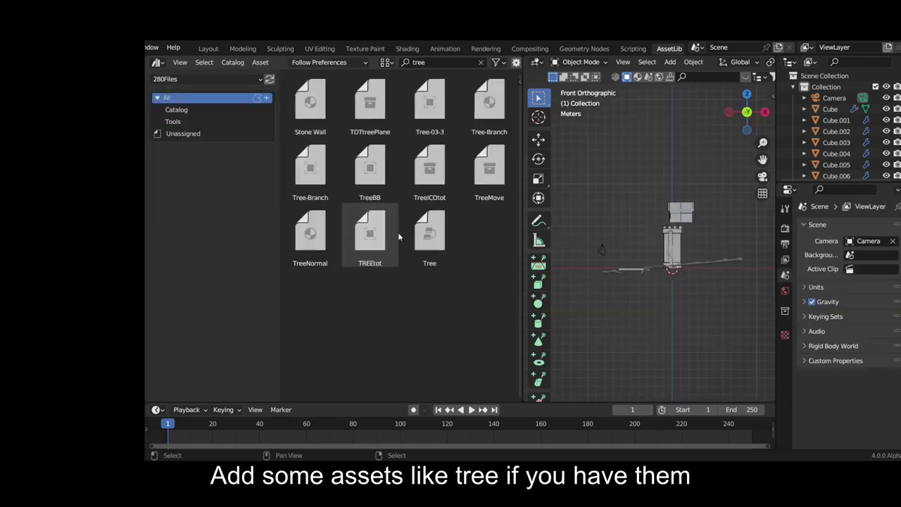
{"action": "mouse_move", "coordinate": [304, 363]}
{"action": "left_mouse_down"}
{"action": "mouse_move", "coordinate": [625, 308]}
{"action": "mouse_move", "coordinate": [573, 285]}
{"action": "mouse_move", "coordinate": [570, 271]}
{"action": "left_mouse_up"}
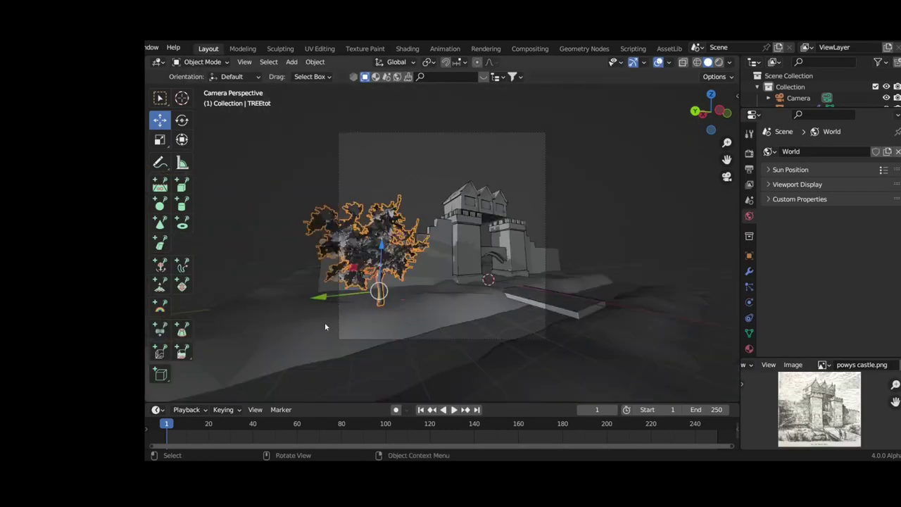
{"action": "middle_click_drag", "start_coordinate": [325, 326], "coordinate": [258, 299]}
{"action": "key", "text": "g"}
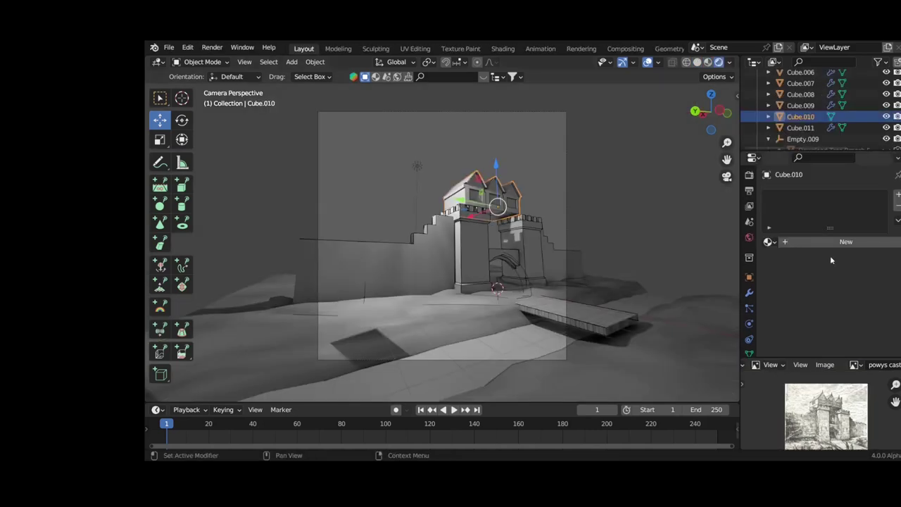
Step: Assign the stone-brick Material.001 to the long castle wall
{"action": "left_click", "coordinate": [768, 241]}
{"action": "left_click", "coordinate": [689, 342]}
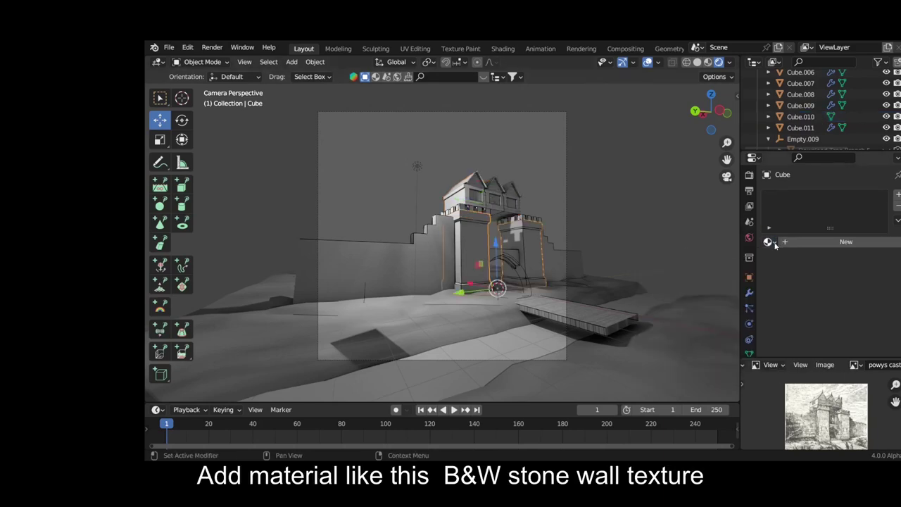
{"action": "left_click", "coordinate": [768, 242]}
{"action": "left_click", "coordinate": [676, 345]}
{"action": "left_click", "coordinate": [769, 241]}
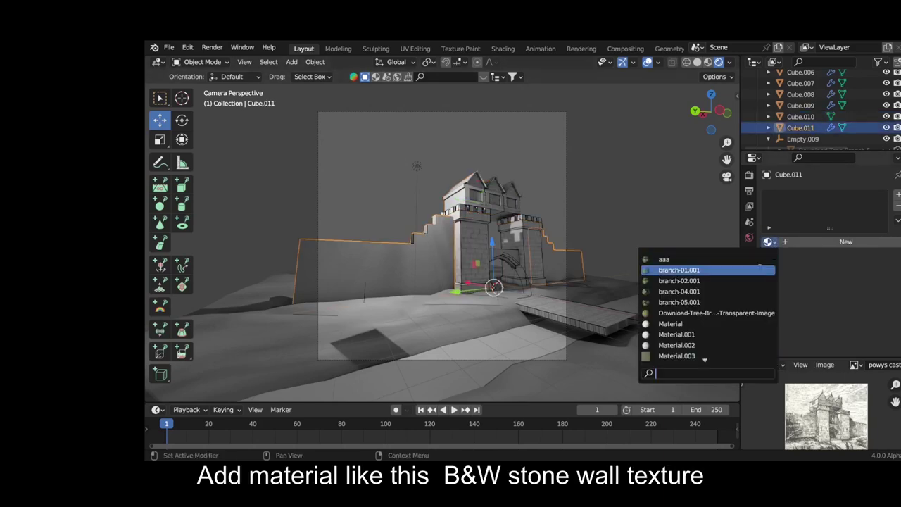
{"action": "left_click", "coordinate": [675, 334]}
Step: Darken the world background colour in World properties
{"action": "left_click", "coordinate": [749, 237]}
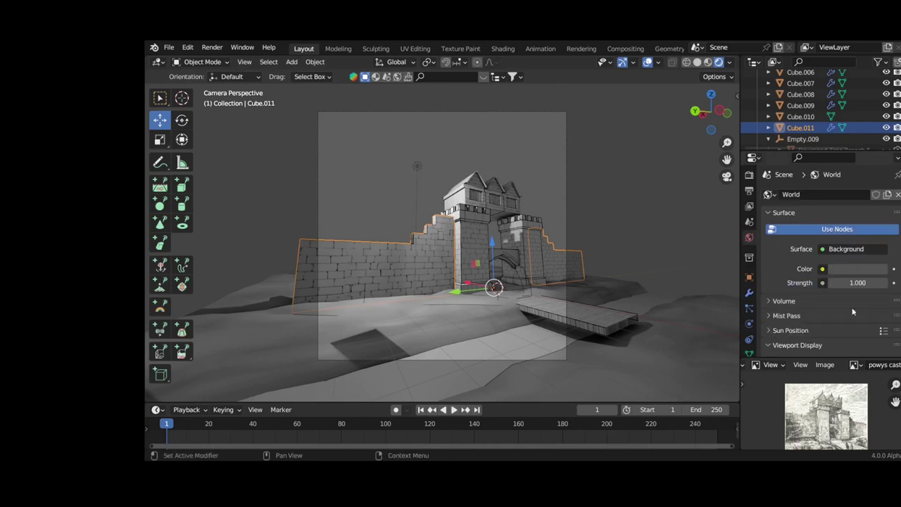
{"action": "left_click", "coordinate": [857, 268]}
{"action": "left_click_drag", "start_coordinate": [879, 149], "coordinate": [880, 165]}
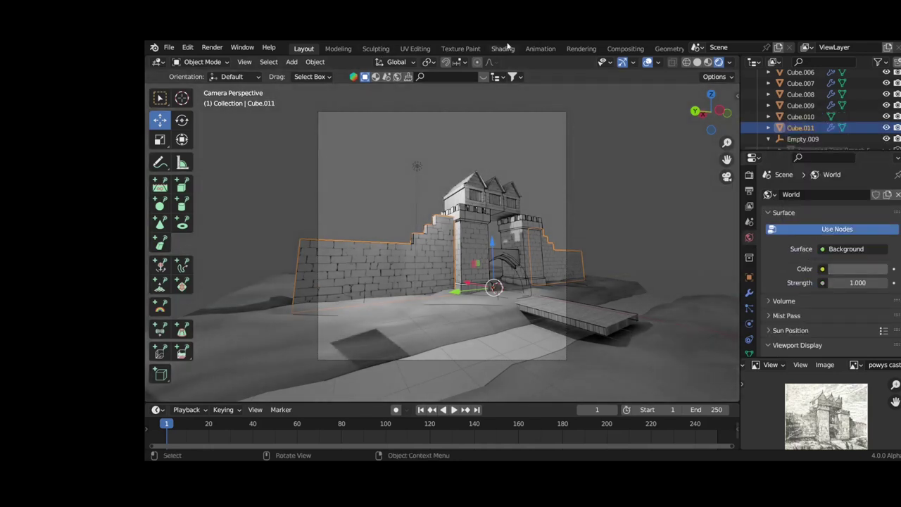
{"action": "left_click", "coordinate": [502, 48]}
{"action": "left_click", "coordinate": [307, 286]}
Step: Wire the Noise Texture into the Mix factor and the Mix result into Background colour
{"action": "left_click", "coordinate": [310, 311]}
{"action": "left_click_drag", "start_coordinate": [450, 347], "coordinate": [512, 418]}
{"action": "left_click_drag", "start_coordinate": [346, 374], "coordinate": [342, 402]}
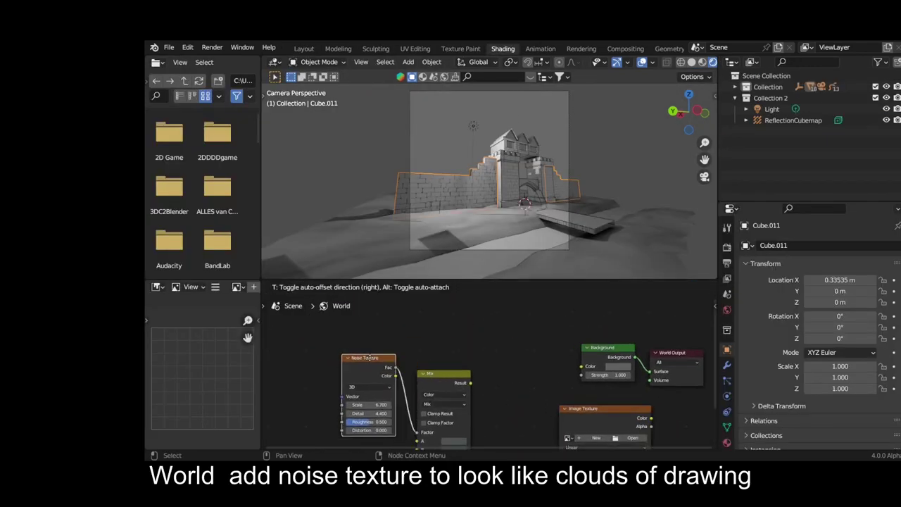
{"action": "scroll", "coordinate": [493, 373], "scroll_direction": "up", "scroll_amount": 2}
{"action": "mouse_move", "coordinate": [516, 339]}
{"action": "left_mouse_down"}
{"action": "mouse_move", "coordinate": [603, 373]}
{"action": "mouse_move", "coordinate": [557, 383]}
{"action": "left_mouse_up"}
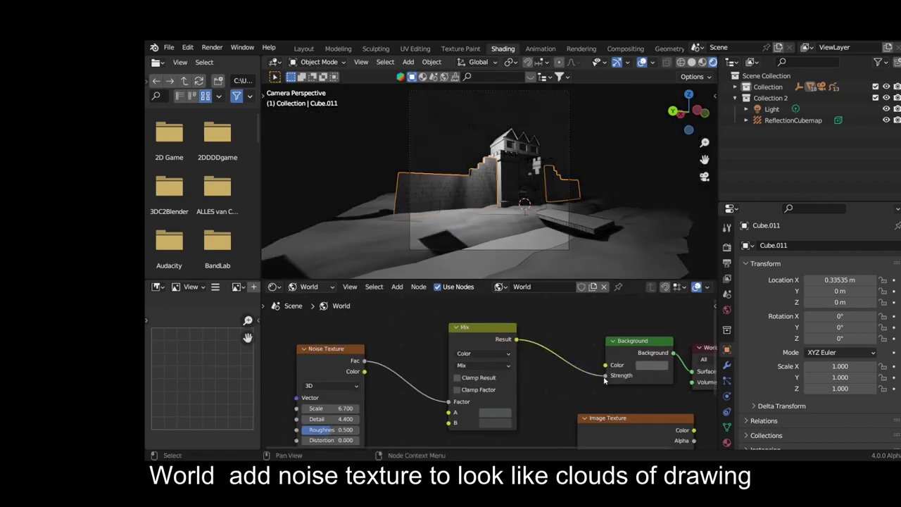
Step: Set the Mix node colours, one white, for the grey cloudy sky
{"action": "scroll", "coordinate": [552, 390], "scroll_direction": "up", "scroll_amount": 2}
{"action": "left_click", "coordinate": [545, 383]}
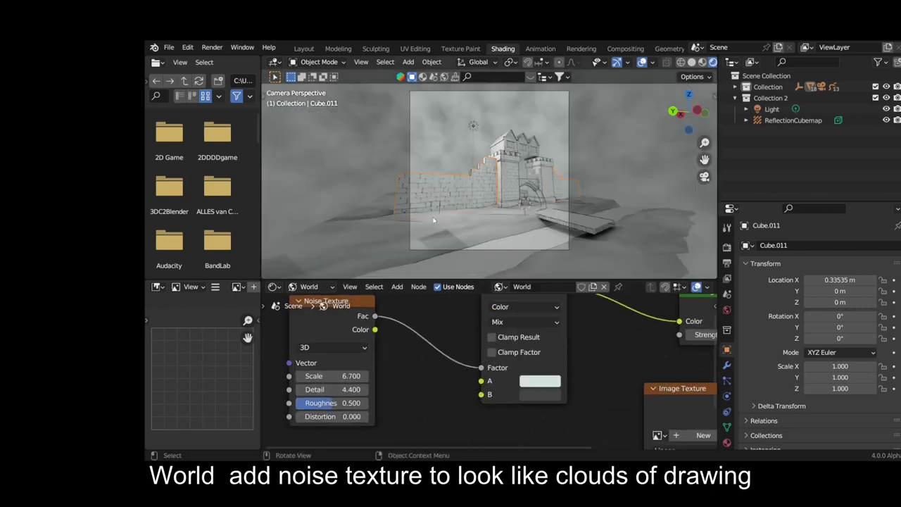
{"action": "left_click", "coordinate": [545, 394]}
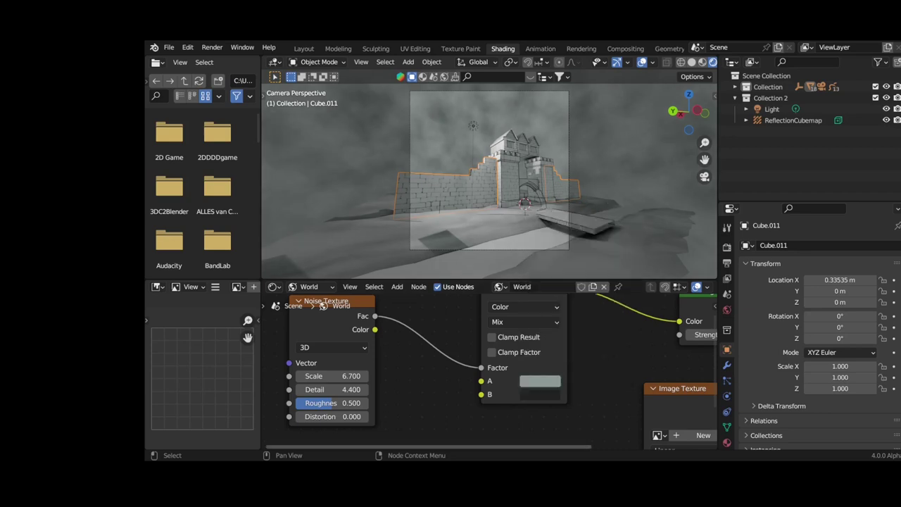
{"action": "middle_click_drag", "start_coordinate": [439, 392], "coordinate": [474, 425]}
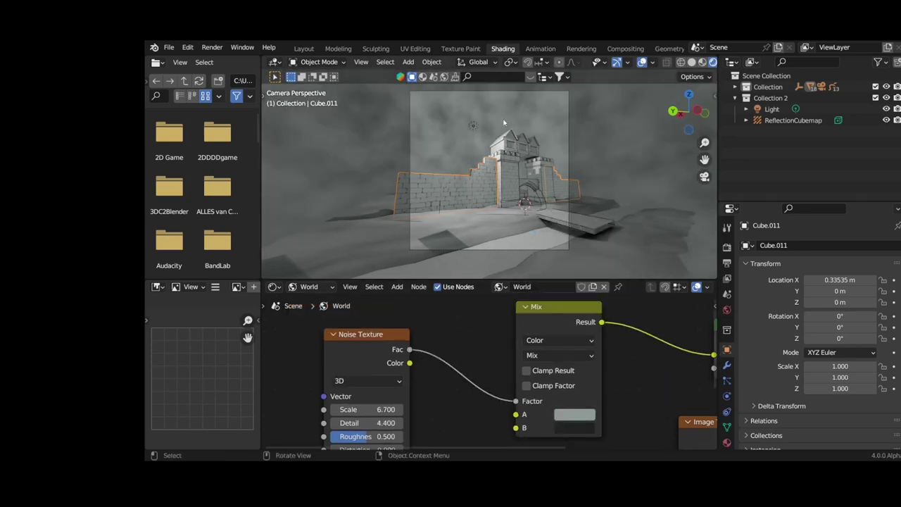
{"action": "left_click", "coordinate": [473, 125]}
{"action": "left_click", "coordinate": [310, 50]}
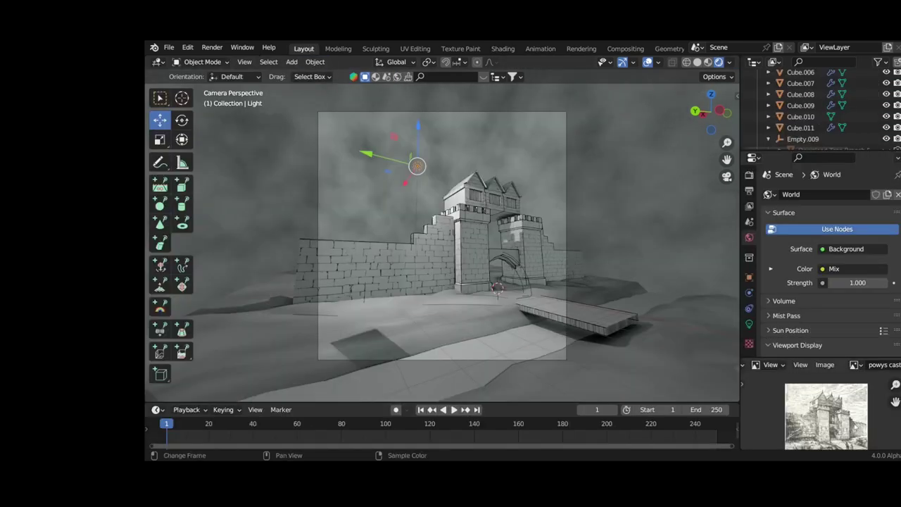
Step: Move the light above the castle and unhide the TREEtot tree in the Outliner
{"action": "left_click_drag", "start_coordinate": [368, 155], "coordinate": [439, 175]}
{"action": "left_click", "coordinate": [435, 181]}
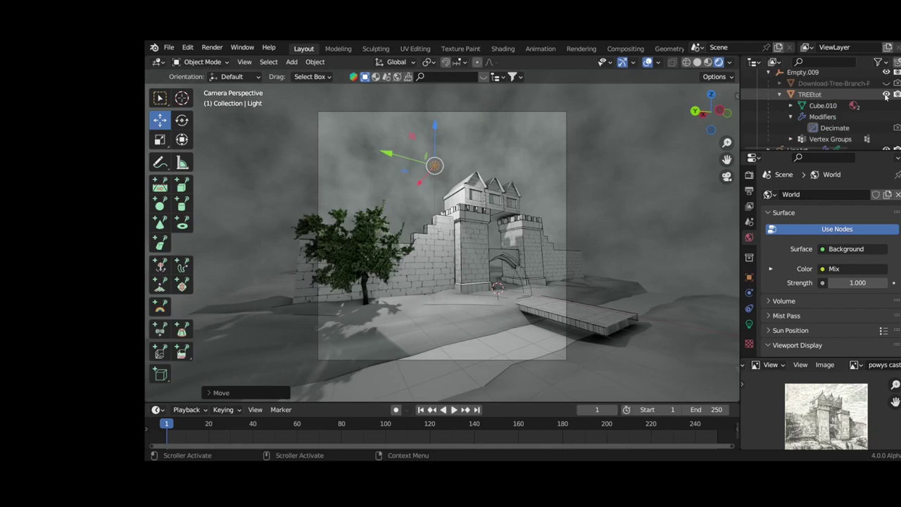
{"action": "left_click", "coordinate": [886, 94]}
{"action": "left_click", "coordinate": [810, 93]}
Step: Replace the tree's leaf and Material.003 slots with the plain 'Material' for a black silhouette
{"action": "left_click", "coordinate": [749, 324]}
{"action": "left_click", "coordinate": [829, 209]}
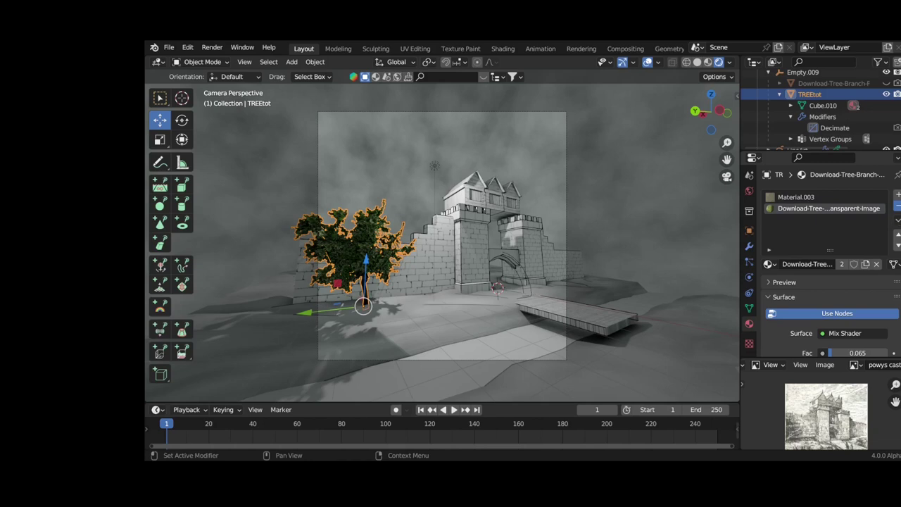
{"action": "left_click", "coordinate": [897, 205]}
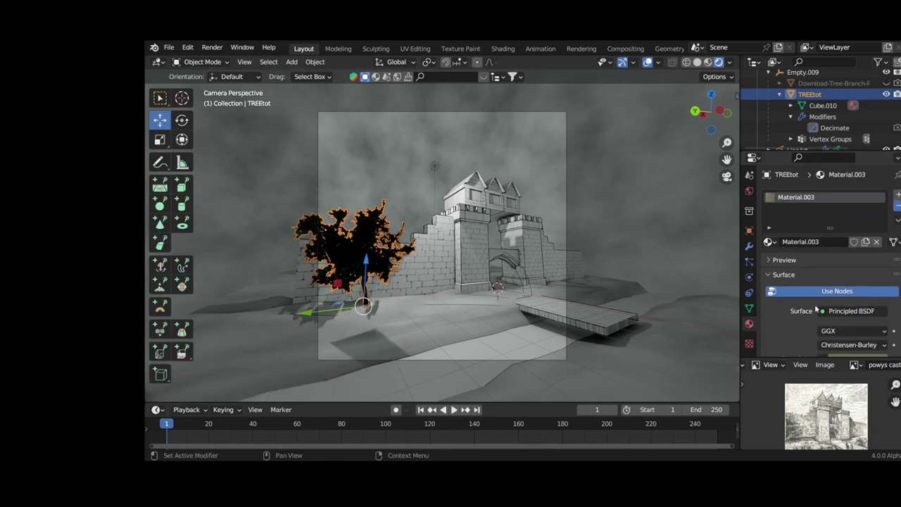
{"action": "left_click", "coordinate": [897, 206]}
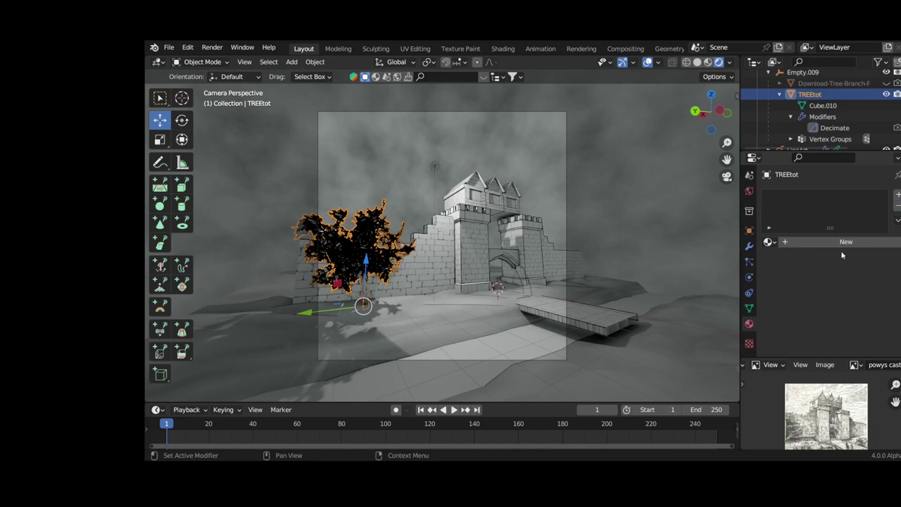
{"action": "left_click", "coordinate": [770, 241]}
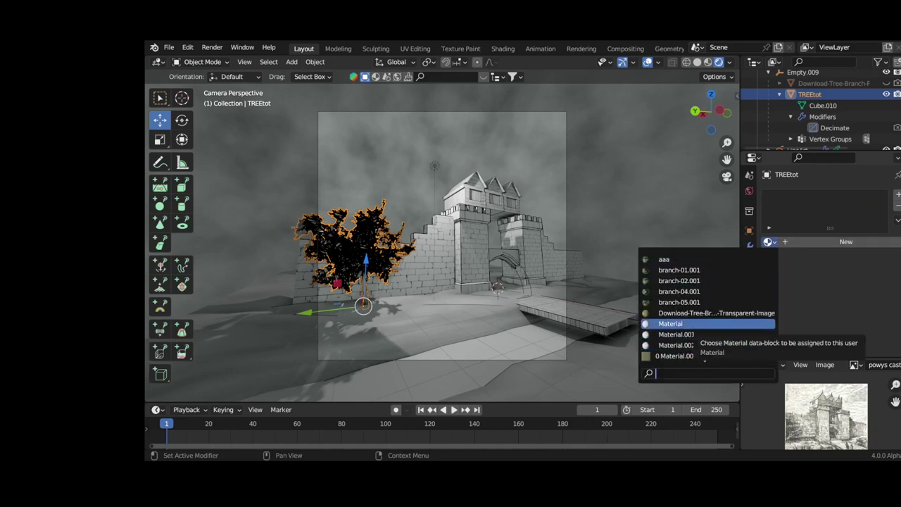
{"action": "left_click", "coordinate": [675, 323]}
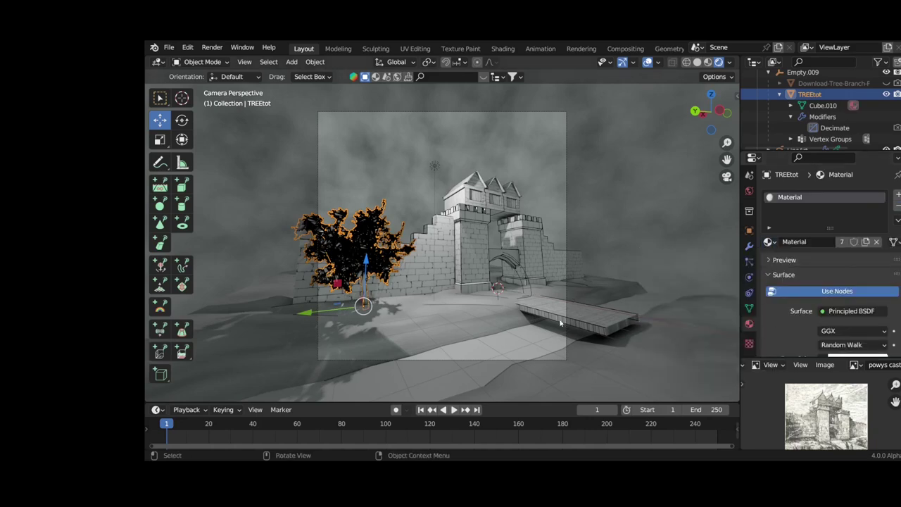
{"action": "left_click", "coordinate": [315, 61]}
{"action": "mouse_move", "coordinate": [308, 75]}
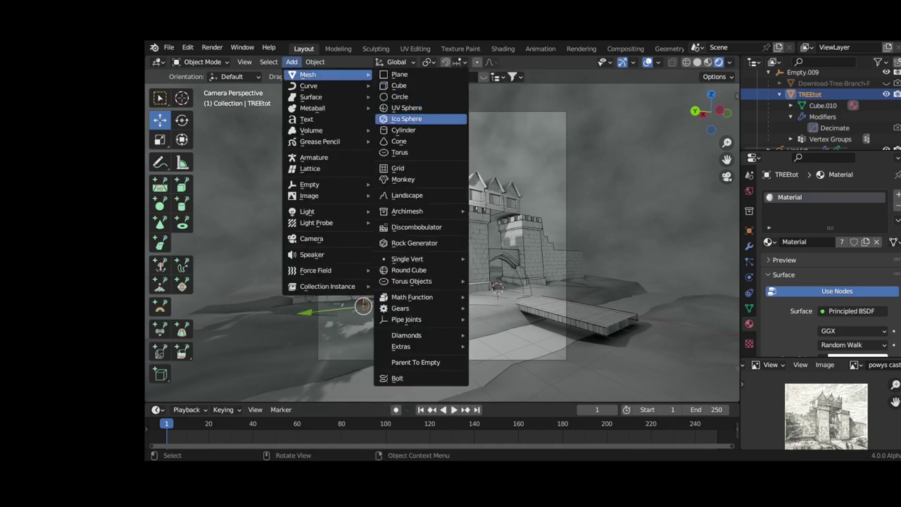
Step: Add an icosphere with a Displace modifier driven by a new Clouds texture
{"action": "left_click", "coordinate": [415, 118]}
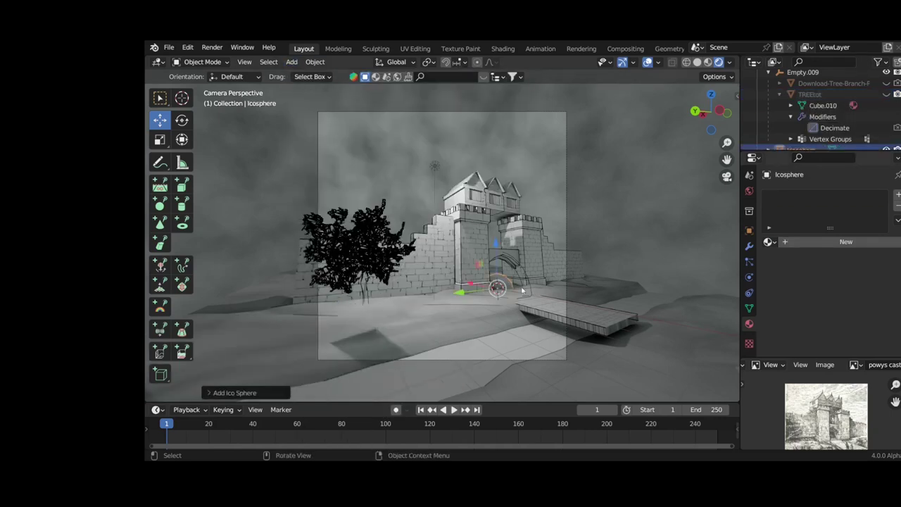
{"action": "left_click", "coordinate": [749, 245]}
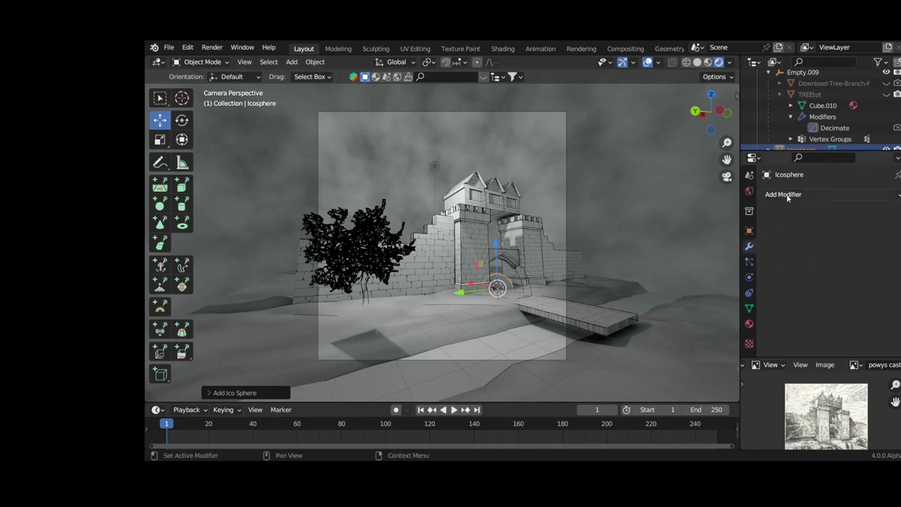
{"action": "left_click", "coordinate": [787, 195]}
{"action": "left_click", "coordinate": [774, 263]}
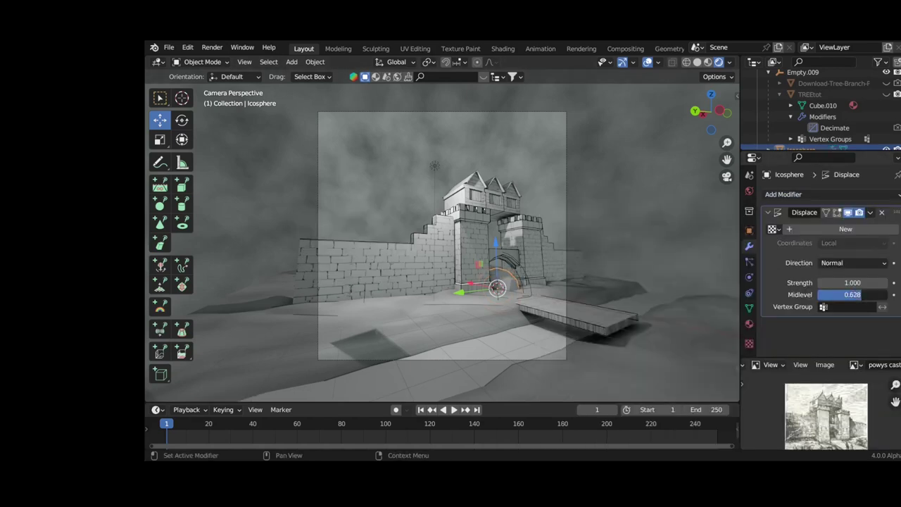
{"action": "left_click", "coordinate": [845, 229]}
{"action": "left_click", "coordinate": [748, 343]}
{"action": "left_click", "coordinate": [845, 226]}
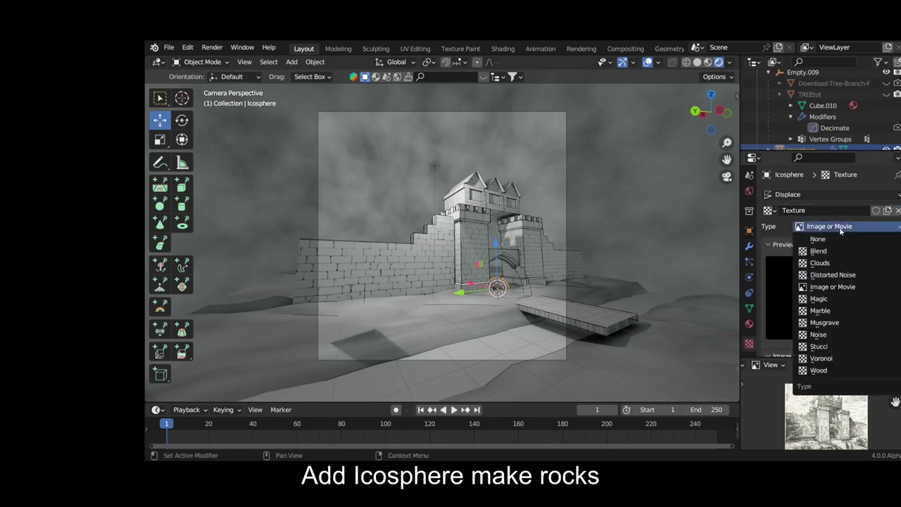
{"action": "left_click", "coordinate": [816, 264]}
Step: Move the icosphere straight up along Z to sit above the castle
{"action": "scroll", "coordinate": [521, 251], "scroll_direction": "up", "scroll_amount": 2}
{"action": "key", "text": "g"}
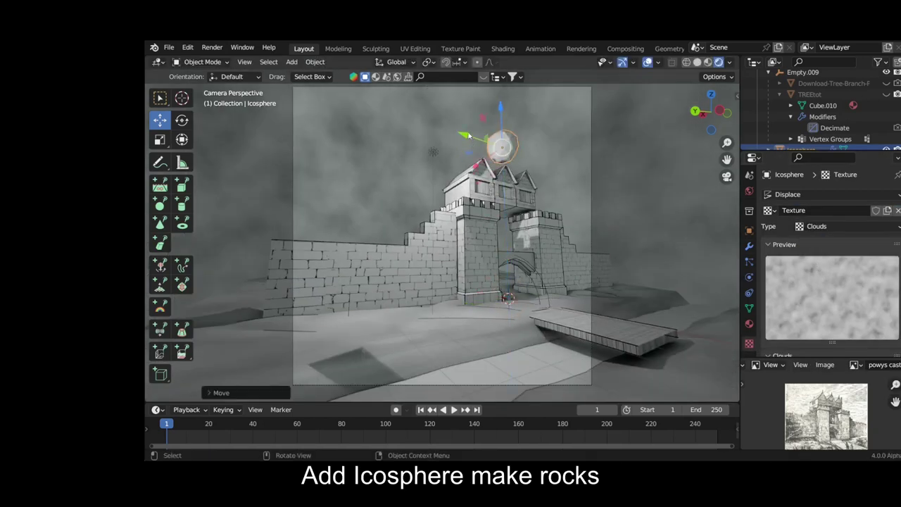
{"action": "key", "text": "z"}
{"action": "left_click", "coordinate": [428, 150]}
Step: Make the Clouds noise Hard with a smaller size, and set Displace strength to 1.2
{"action": "scroll", "coordinate": [830, 282], "scroll_direction": "down", "scroll_amount": 3}
{"action": "left_click", "coordinate": [853, 277]}
{"action": "left_click", "coordinate": [848, 292]}
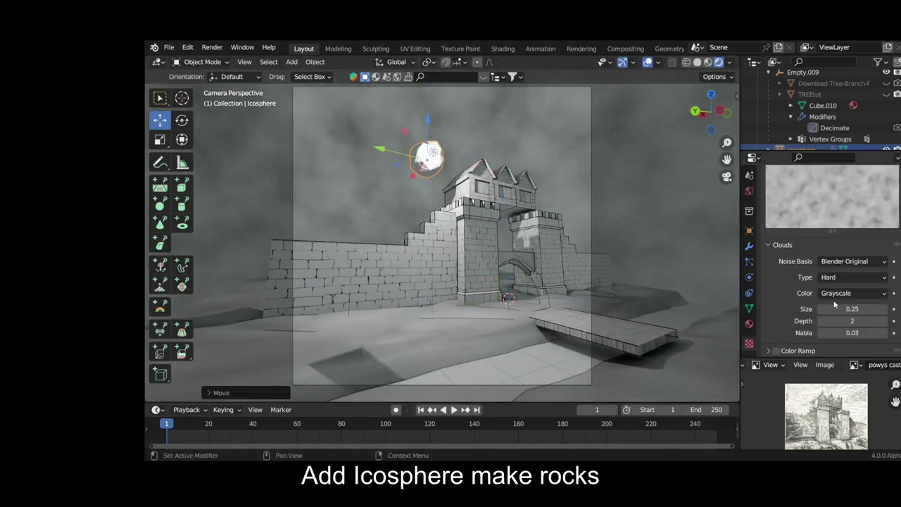
{"action": "mouse_move", "coordinate": [852, 309]}
{"action": "left_mouse_down"}
{"action": "mouse_move", "coordinate": [824, 308]}
{"action": "mouse_move", "coordinate": [863, 332]}
{"action": "mouse_move", "coordinate": [869, 308]}
{"action": "left_mouse_up"}
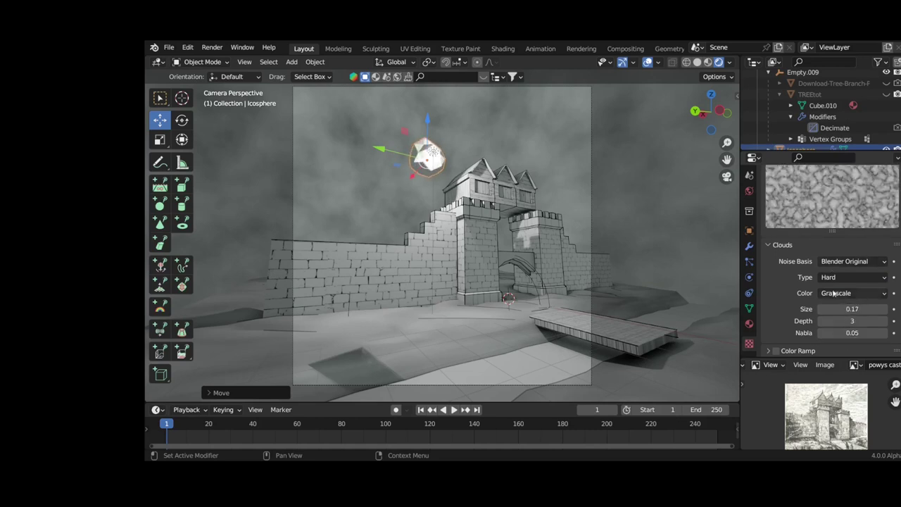
{"action": "left_click", "coordinate": [749, 246]}
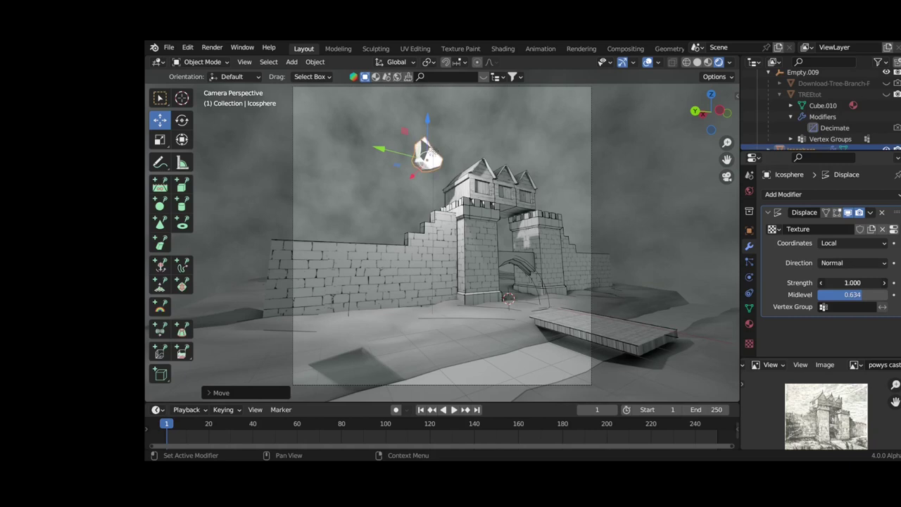
{"action": "left_click_drag", "start_coordinate": [852, 282], "coordinate": [862, 282]}
{"action": "mouse_move", "coordinate": [451, 295]}
{"action": "middle_mouse_down"}
{"action": "mouse_move", "coordinate": [515, 344]}
{"action": "mouse_move", "coordinate": [431, 294]}
{"action": "middle_mouse_up"}
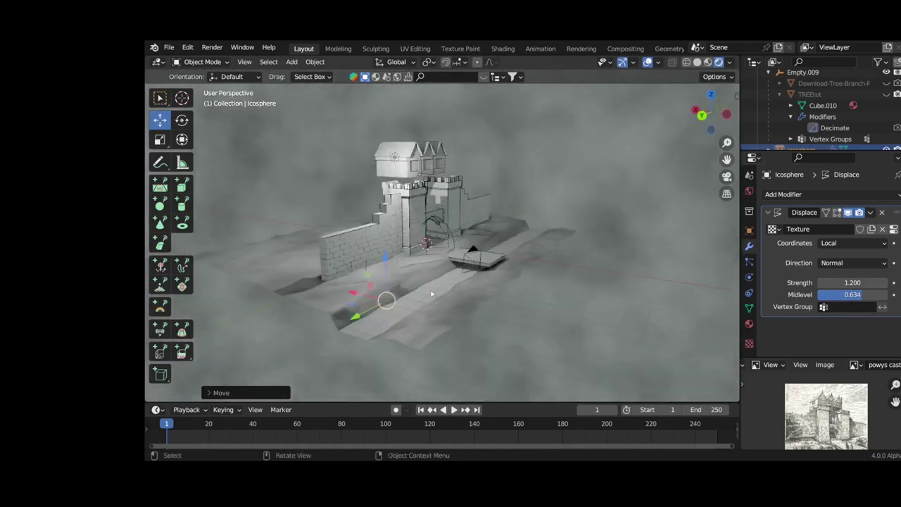
Step: Scatter copies of the rock icosphere across the ground plane using Scatter Objects
{"action": "left_click", "coordinate": [431, 293], "text": "shift"}
{"action": "key", "text": "F3"}
{"action": "type", "text": "scatt"}
{"action": "key", "text": "Return"}
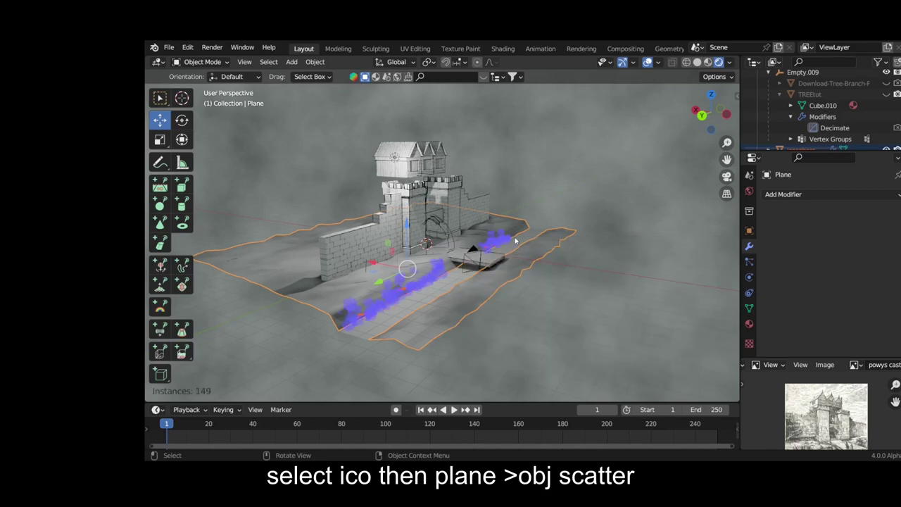
{"action": "key", "text": "Return"}
Step: Lower the rock copy, switch to camera view and select the scattered rocks
{"action": "scroll", "coordinate": [511, 243], "scroll_direction": "up", "scroll_amount": 4}
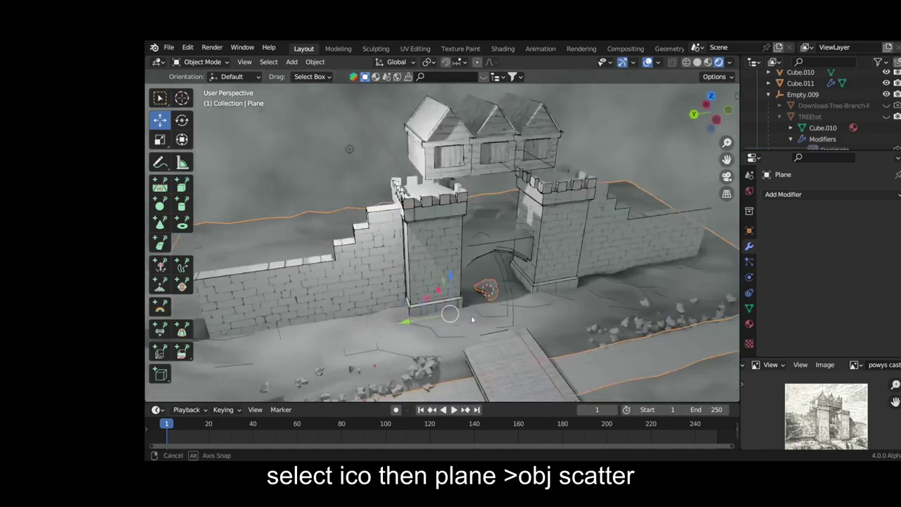
{"action": "middle_click_drag", "start_coordinate": [470, 315], "coordinate": [546, 216]}
{"action": "left_click_drag", "start_coordinate": [546, 216], "coordinate": [556, 303]}
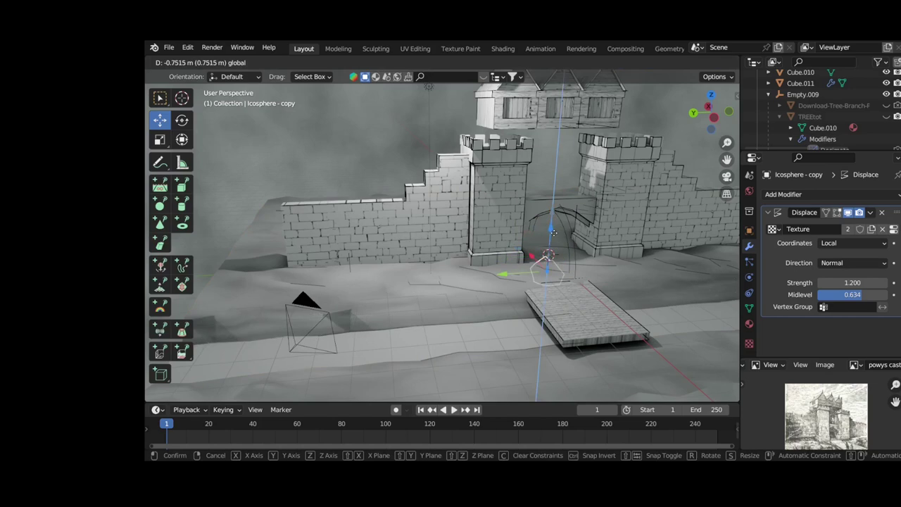
{"action": "key", "text": "KP_0"}
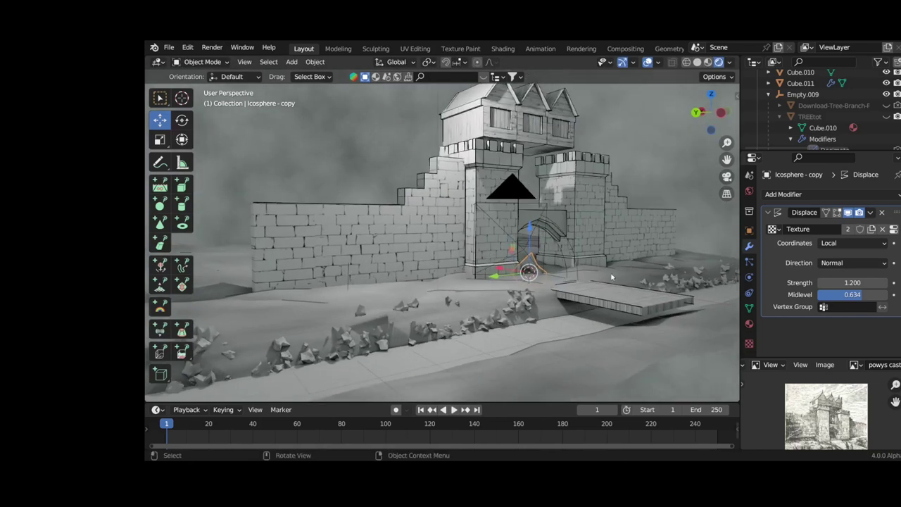
{"action": "left_click", "coordinate": [493, 324]}
Step: Add an Object Line Art outline (LineArt.013) to the scattered rocks
{"action": "left_click", "coordinate": [296, 67]}
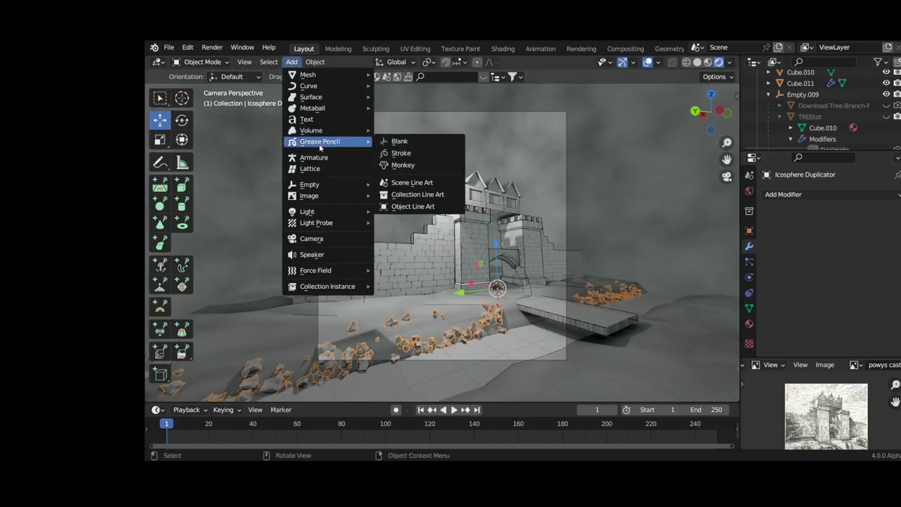
{"action": "left_click", "coordinate": [420, 207]}
{"action": "scroll", "coordinate": [819, 280], "scroll_direction": "down", "scroll_amount": 5}
{"action": "scroll", "coordinate": [817, 291], "scroll_direction": "up", "scroll_amount": 4}
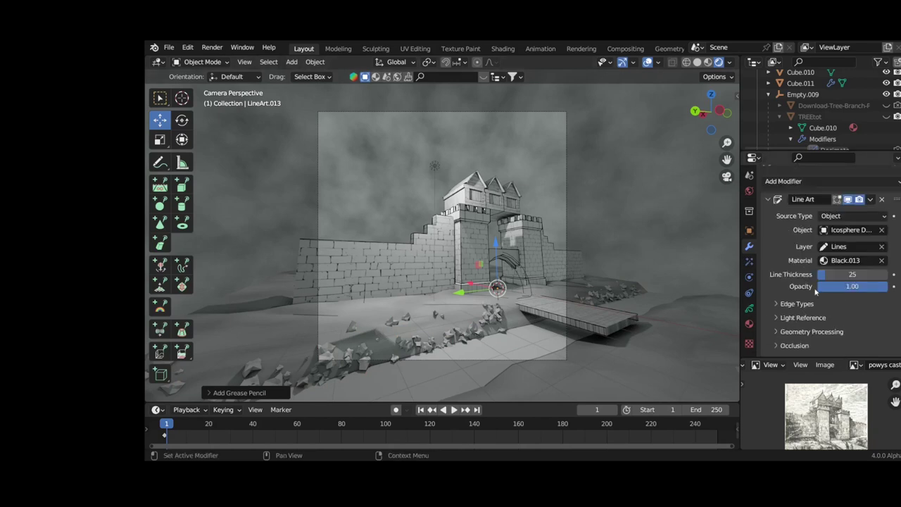
{"action": "scroll", "coordinate": [769, 319], "scroll_direction": "down", "scroll_amount": 5}
{"action": "scroll", "coordinate": [781, 309], "scroll_direction": "down", "scroll_amount": 5}
Step: Save the blend file and view the finished render in the Rendering workspace
{"action": "scroll", "coordinate": [793, 306], "scroll_direction": "down", "scroll_amount": 5}
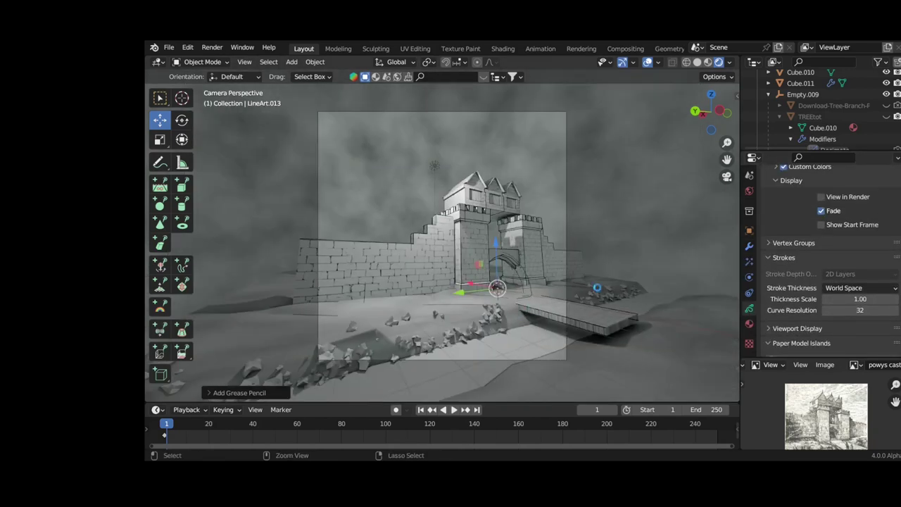
{"action": "key", "text": "ctrl+s"}
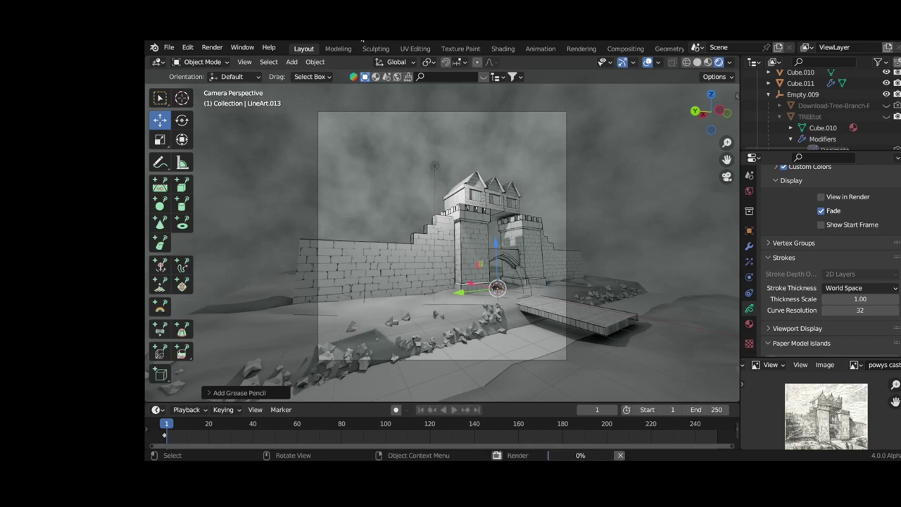
{"action": "left_click", "coordinate": [582, 48]}
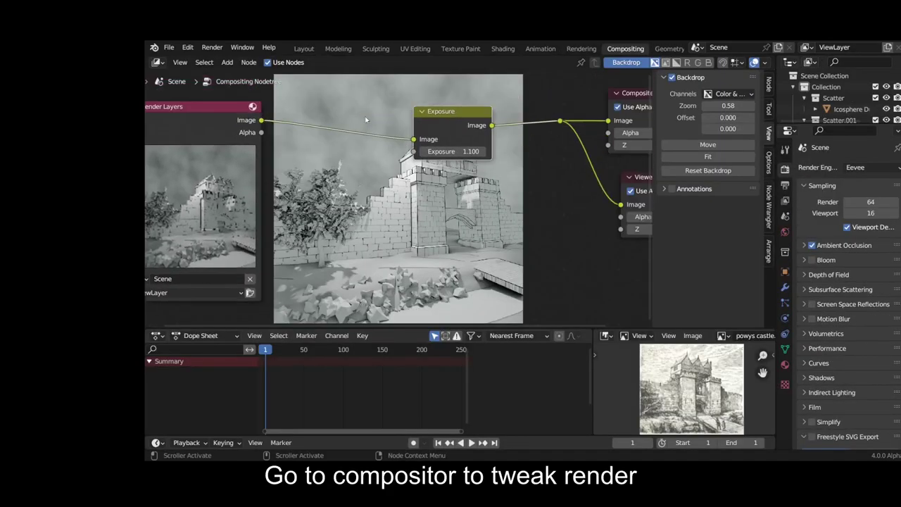
Step: Insert a Gamma node before the Exposure node in the compositor
{"action": "left_click", "coordinate": [226, 62]}
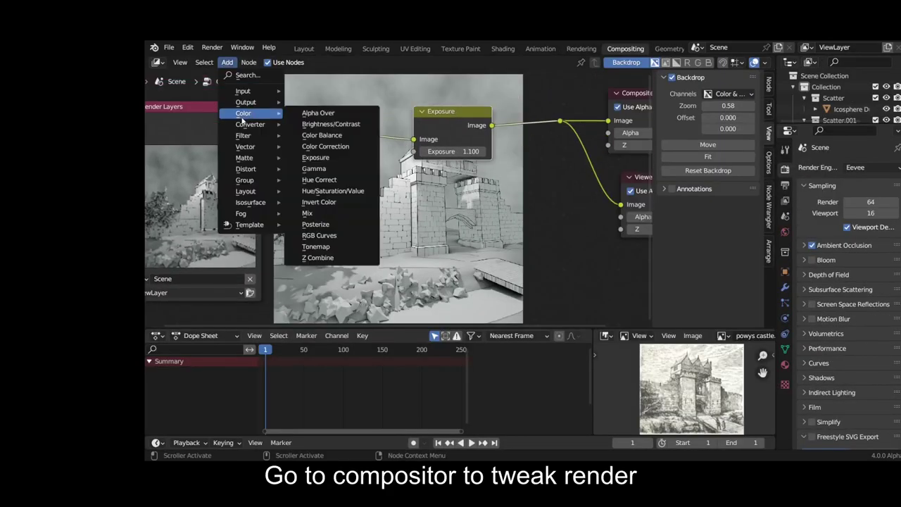
{"action": "left_click", "coordinate": [331, 167]}
{"action": "left_click", "coordinate": [342, 164]}
{"action": "left_click_drag", "start_coordinate": [341, 163], "coordinate": [433, 137]}
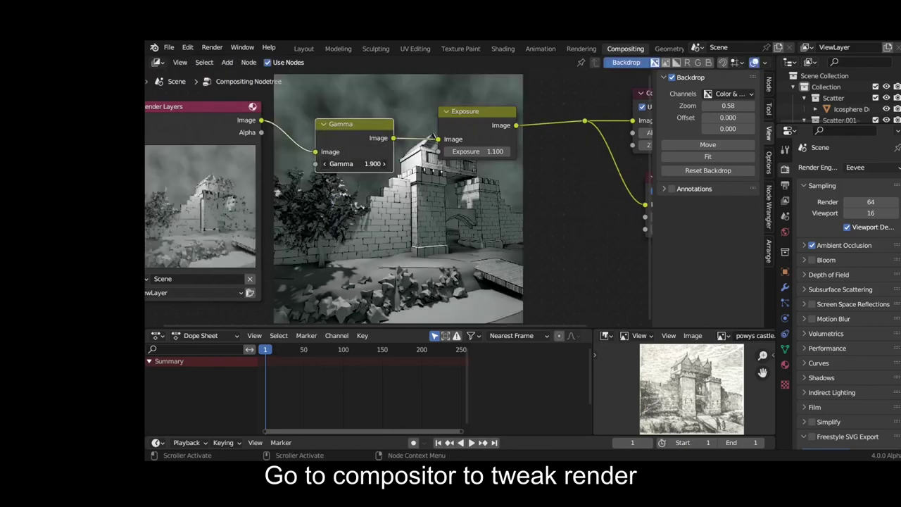
{"action": "left_click", "coordinate": [324, 163]}
{"action": "middle_click_drag", "start_coordinate": [330, 164], "coordinate": [307, 152]}
Step: Raise Gamma to 2.5 and Exposure to 3.5 for a brighter, drawn look
{"action": "left_click_drag", "start_coordinate": [454, 139], "coordinate": [468, 139]}
{"action": "left_click_drag", "start_coordinate": [341, 152], "coordinate": [355, 152]}
{"action": "middle_click_drag", "start_coordinate": [376, 269], "coordinate": [375, 243]}
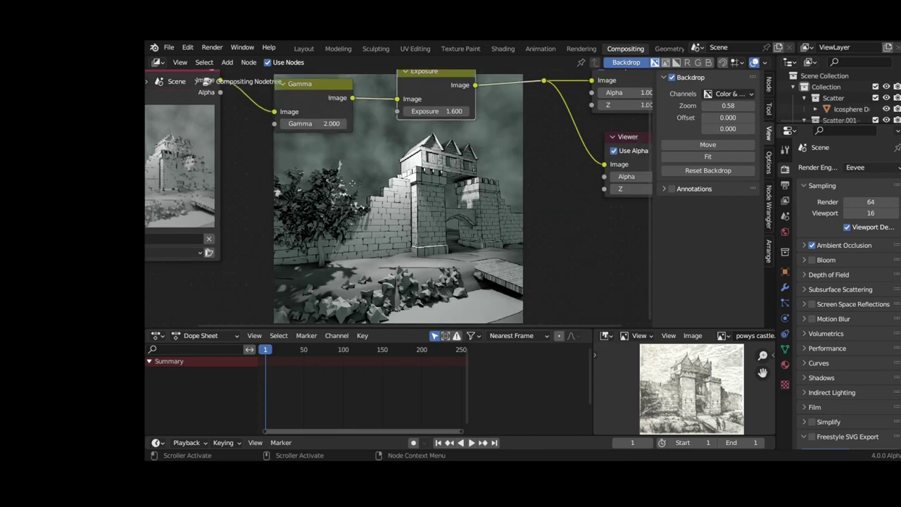
{"action": "left_click_drag", "start_coordinate": [454, 112], "coordinate": [546, 112]}
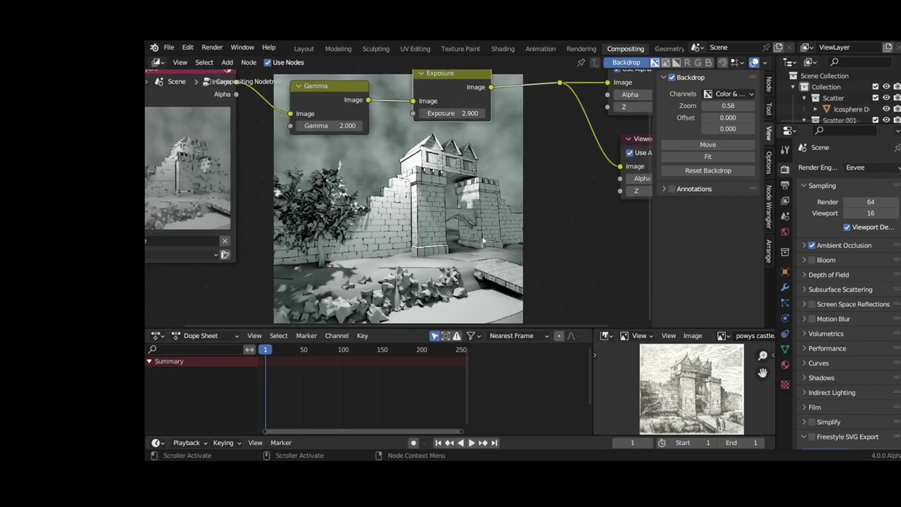
{"action": "middle_click_drag", "start_coordinate": [471, 241], "coordinate": [518, 262]}
Step: Review the Film, output and render settings in the Properties panel
{"action": "scroll", "coordinate": [398, 197], "scroll_direction": "down", "scroll_amount": 2}
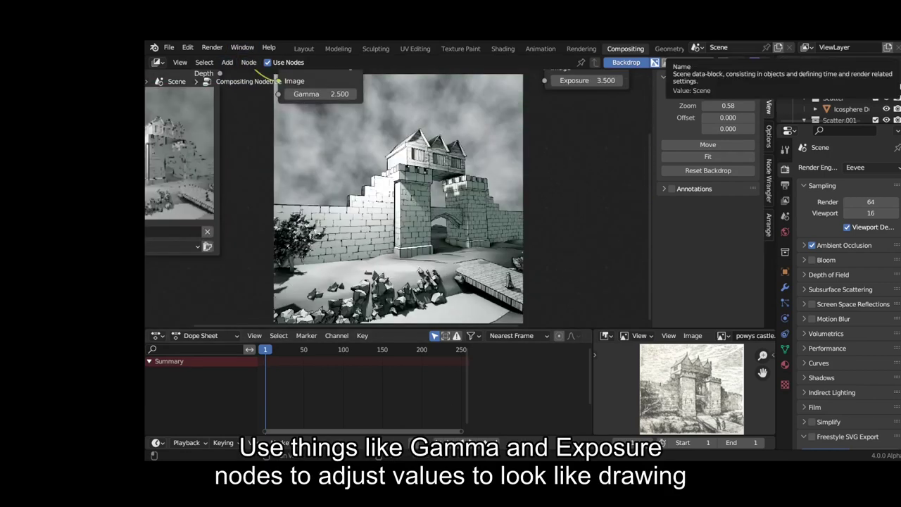
{"action": "scroll", "coordinate": [802, 282], "scroll_direction": "down", "scroll_amount": 3}
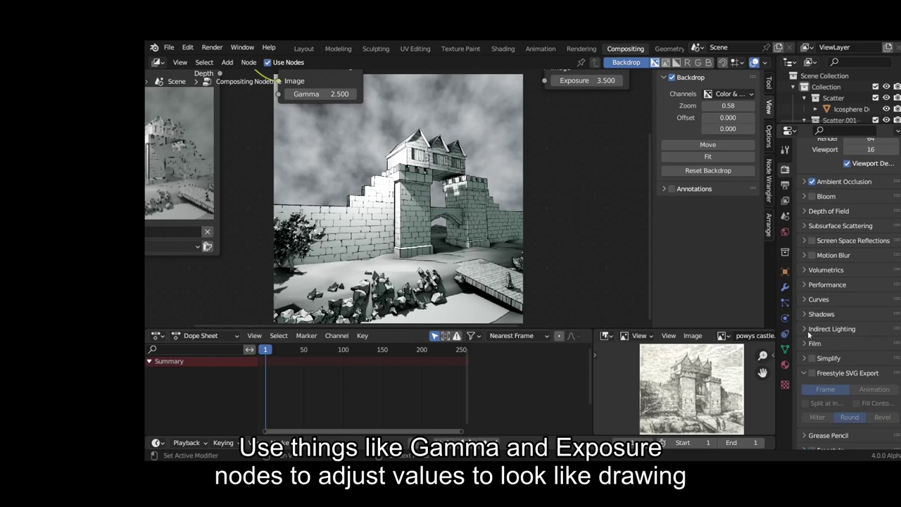
{"action": "left_click", "coordinate": [805, 345]}
{"action": "scroll", "coordinate": [811, 338], "scroll_direction": "down", "scroll_amount": 1}
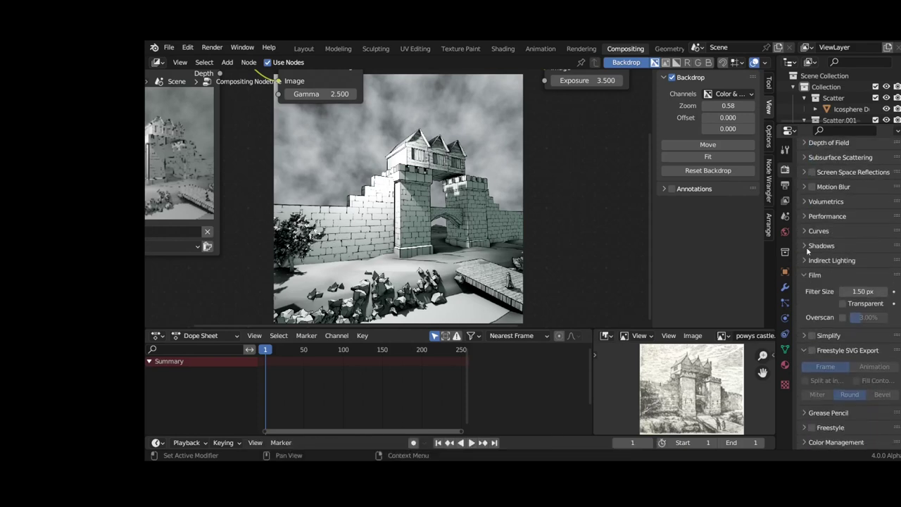
{"action": "scroll", "coordinate": [802, 254], "scroll_direction": "up", "scroll_amount": 5}
{"action": "left_click", "coordinate": [785, 184]}
{"action": "scroll", "coordinate": [829, 352], "scroll_direction": "down", "scroll_amount": 3}
{"action": "scroll", "coordinate": [830, 378], "scroll_direction": "up", "scroll_amount": 3}
{"action": "left_click", "coordinate": [785, 170]}
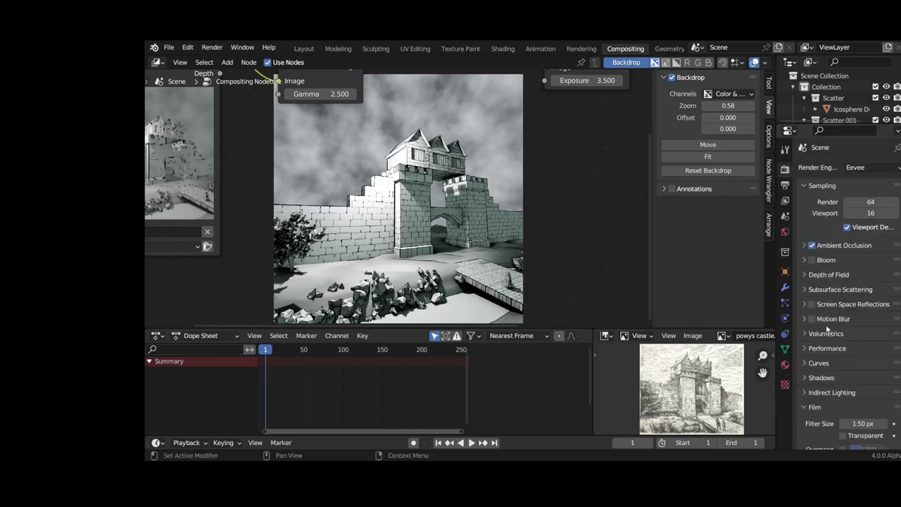
{"action": "scroll", "coordinate": [828, 275], "scroll_direction": "down", "scroll_amount": 2}
{"action": "scroll", "coordinate": [817, 367], "scroll_direction": "down", "scroll_amount": 2}
{"action": "scroll", "coordinate": [820, 370], "scroll_direction": "down", "scroll_amount": 2}
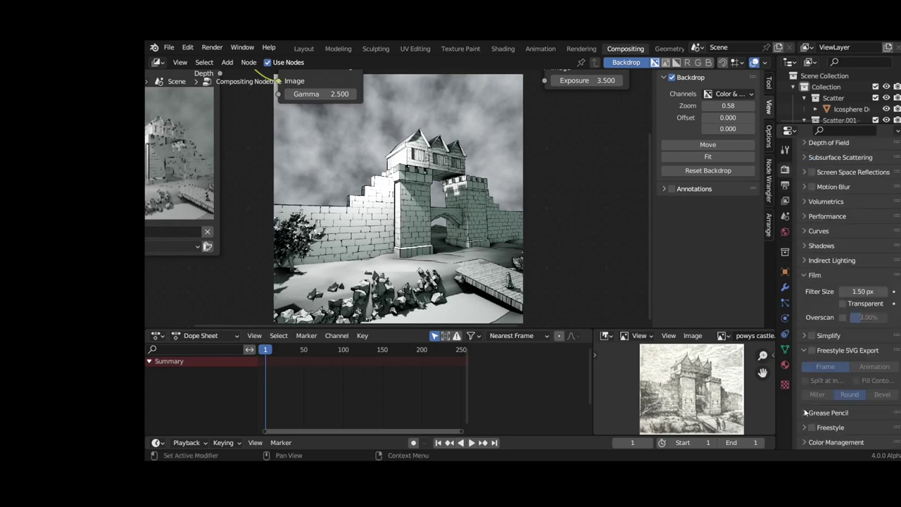
Step: Apply the Medium High Contrast look and lower the Exposure node to 2.7
{"action": "scroll", "coordinate": [829, 374], "scroll_direction": "down", "scroll_amount": 4}
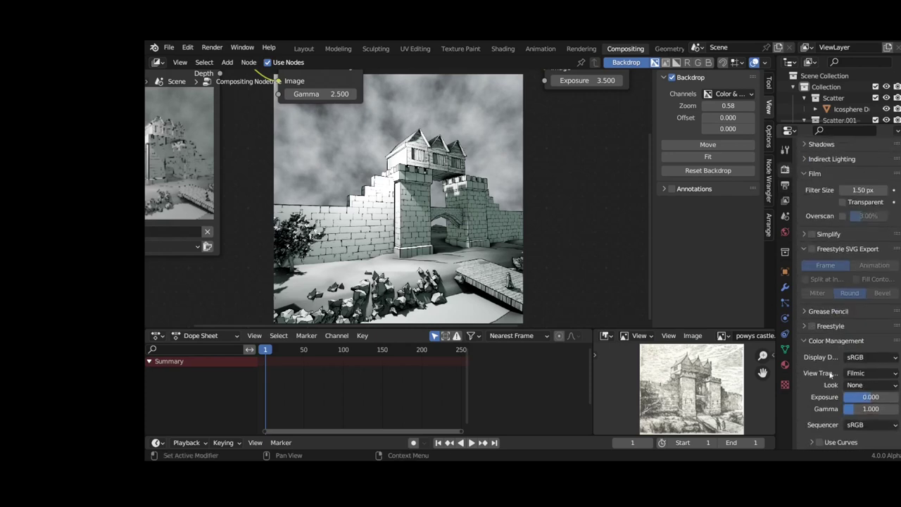
{"action": "left_click", "coordinate": [896, 390]}
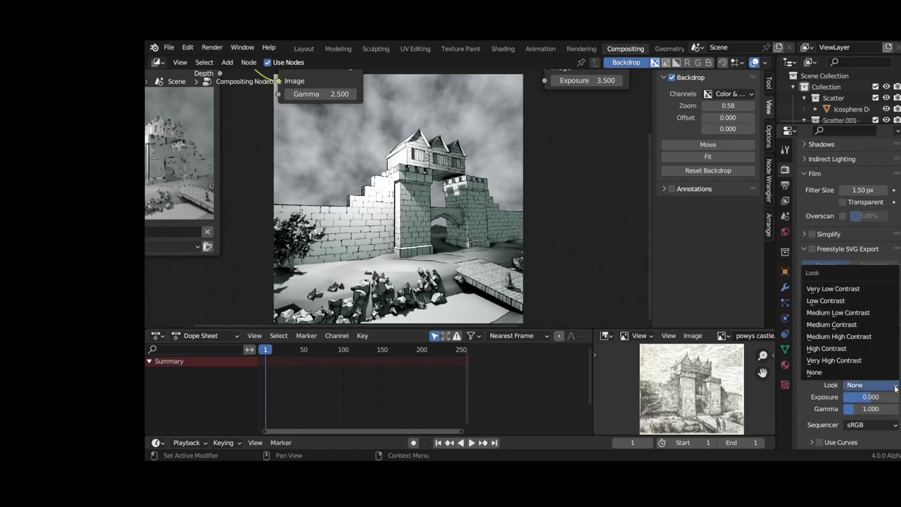
{"action": "left_click", "coordinate": [844, 337]}
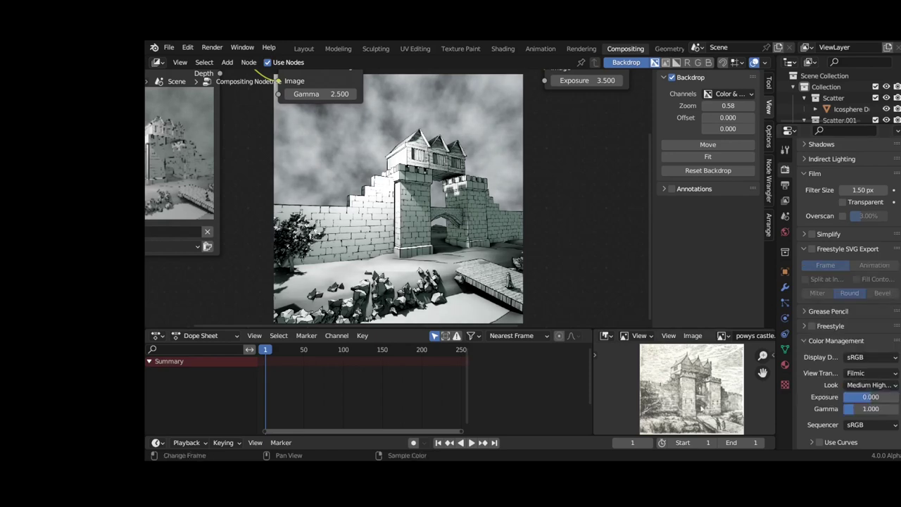
{"action": "middle_click_drag", "start_coordinate": [423, 105], "coordinate": [391, 169]}
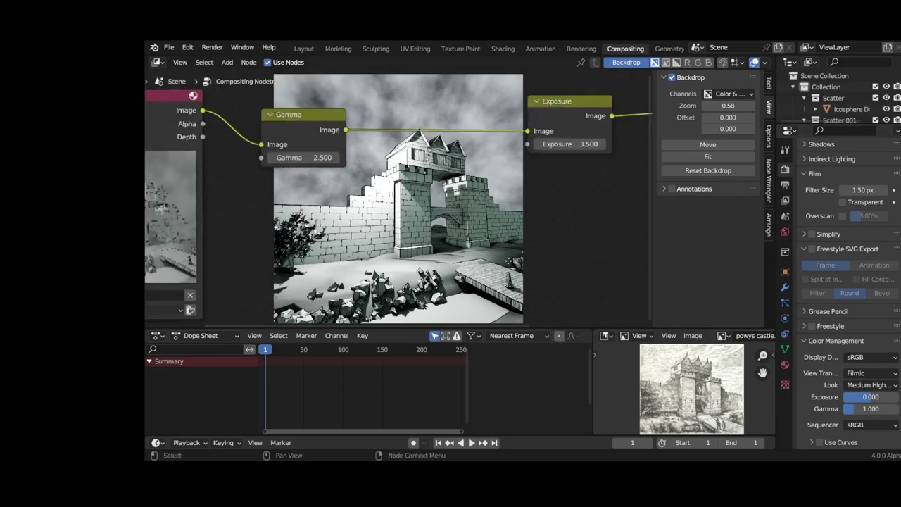
{"action": "mouse_move", "coordinate": [556, 144]}
{"action": "left_mouse_down"}
{"action": "mouse_move", "coordinate": [584, 145]}
{"action": "mouse_move", "coordinate": [528, 145]}
{"action": "left_mouse_up"}
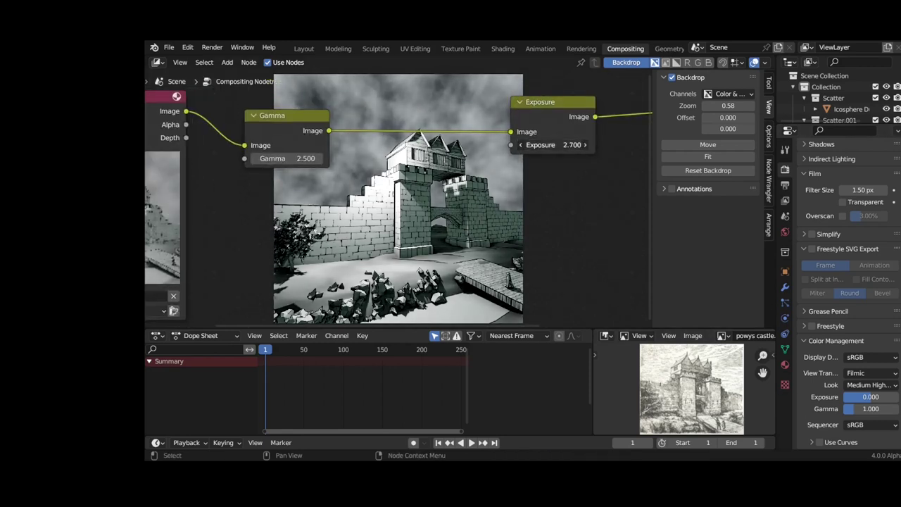